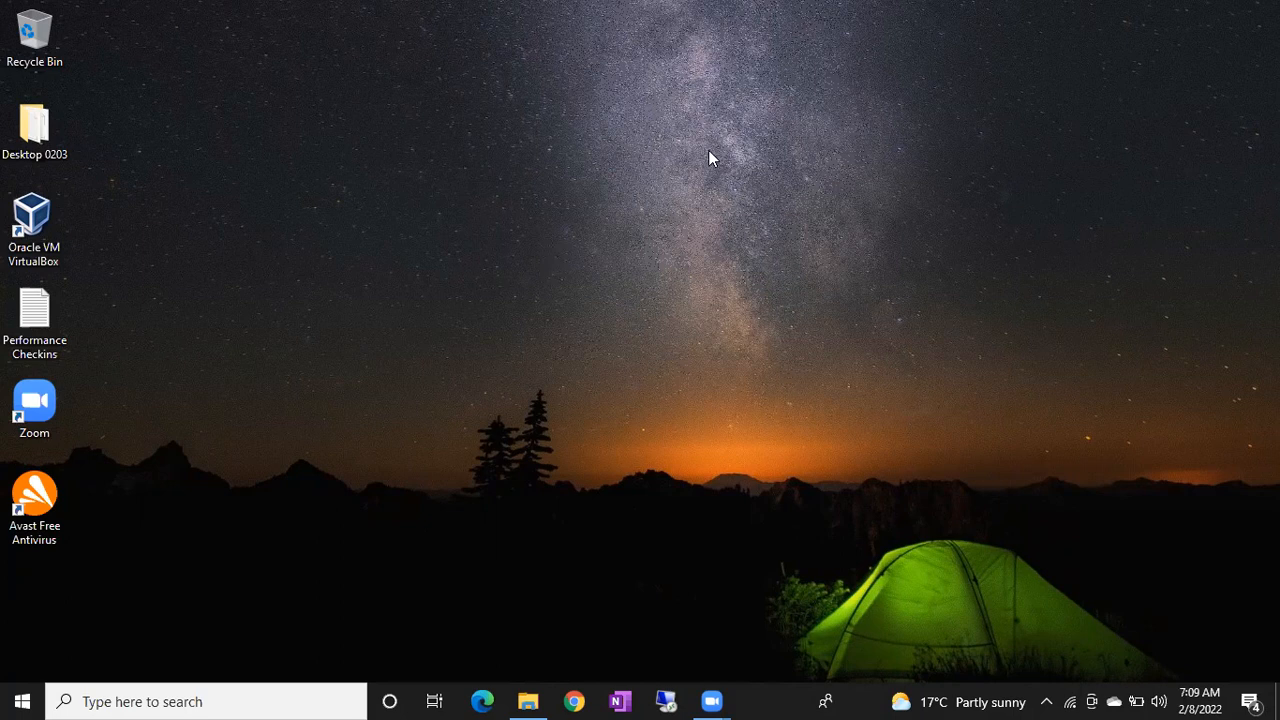
right_click(521, 210)
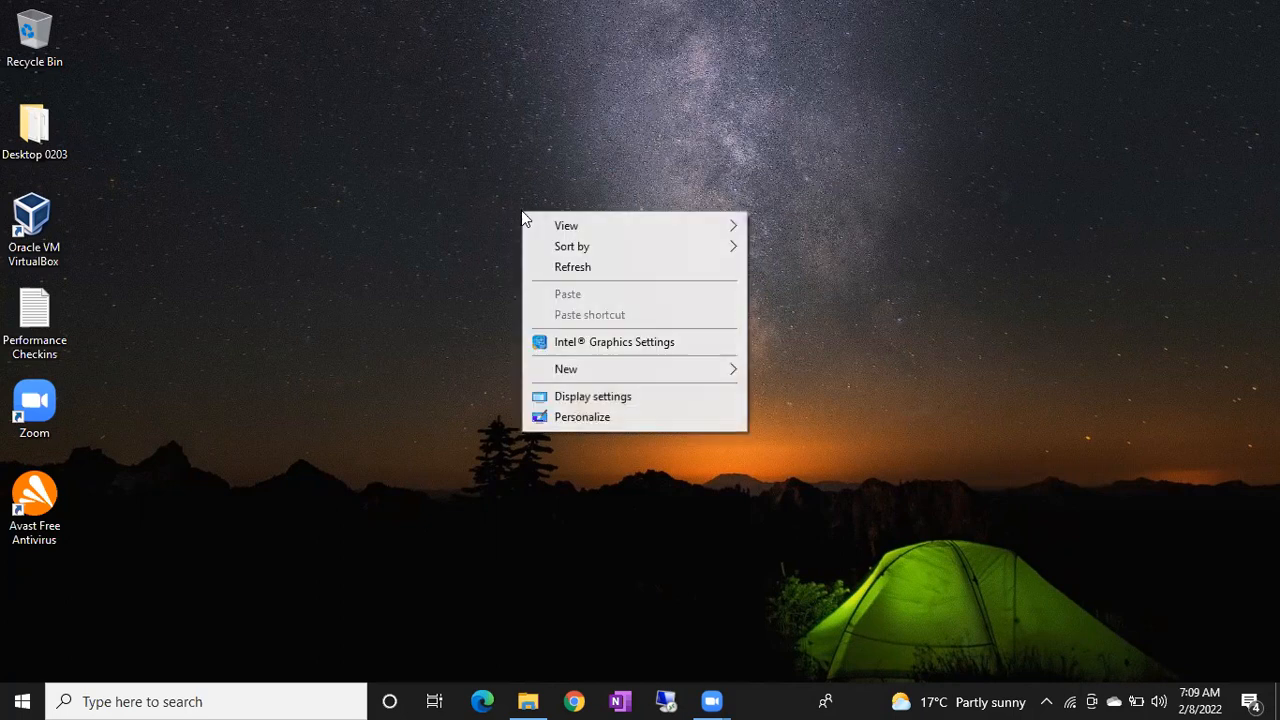
click(569, 268)
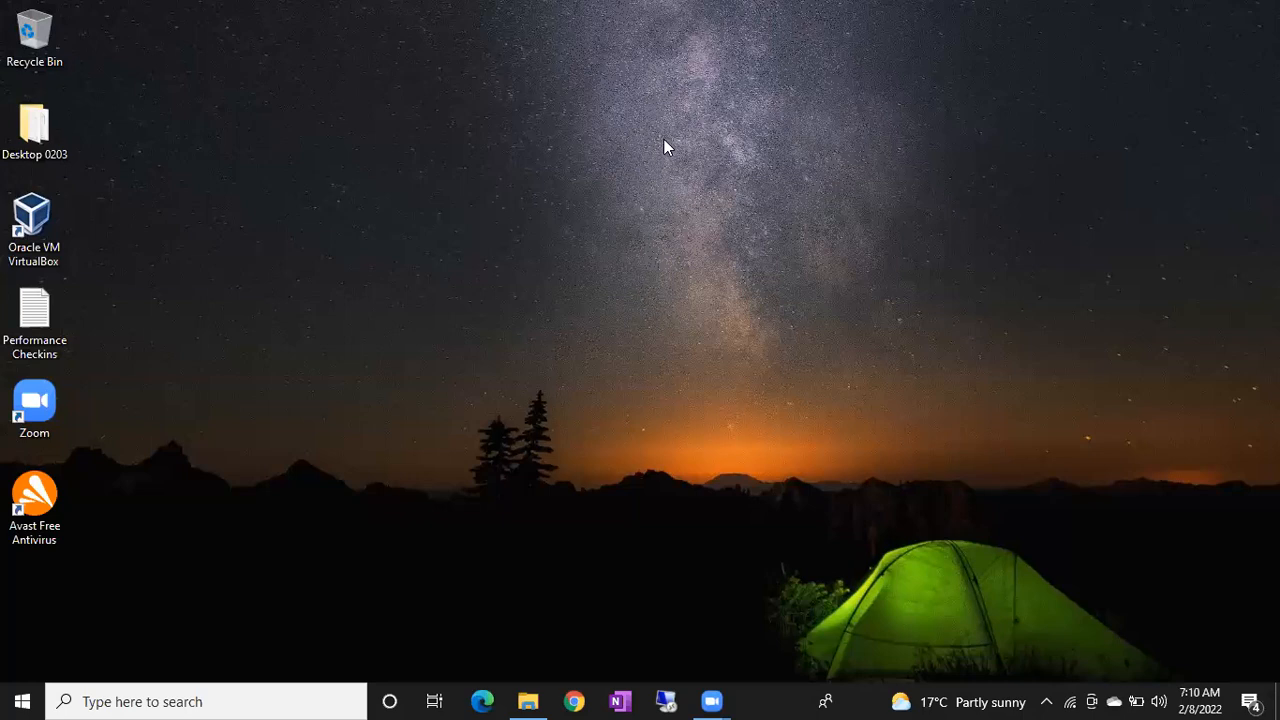
Open a blank Notepad document by running notepad
key(super+r)
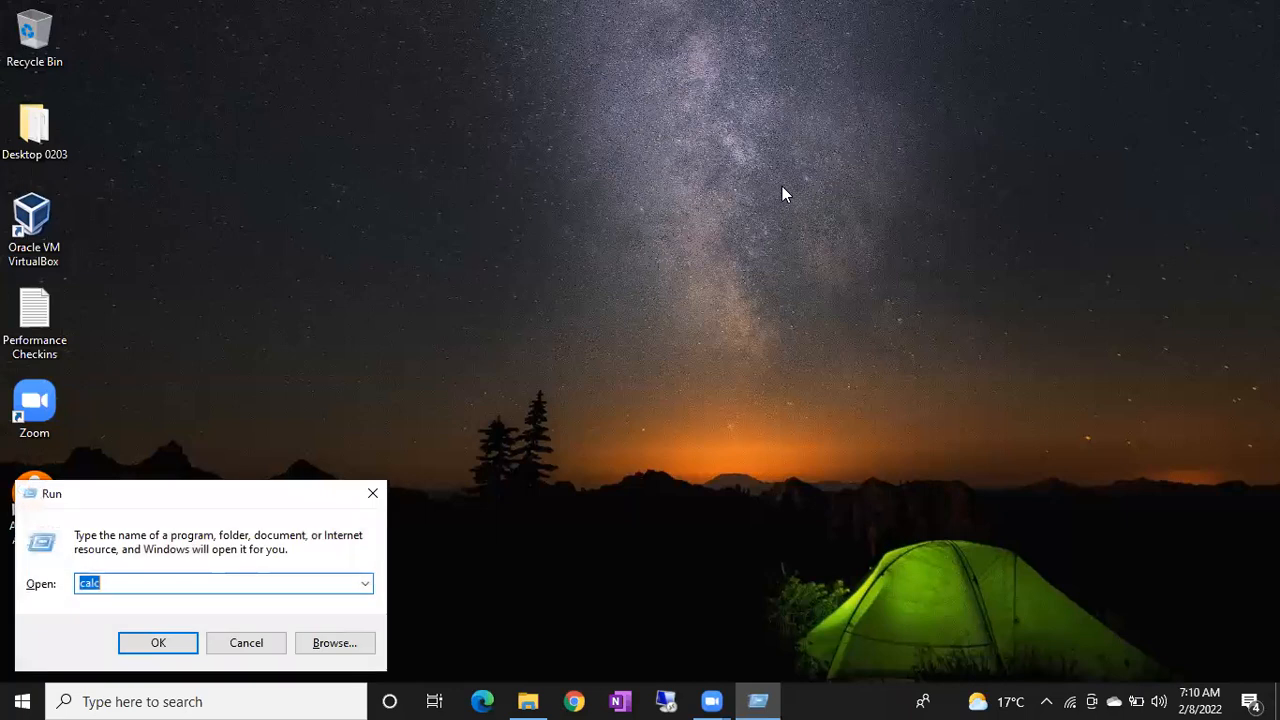
text(no)
key(Down)
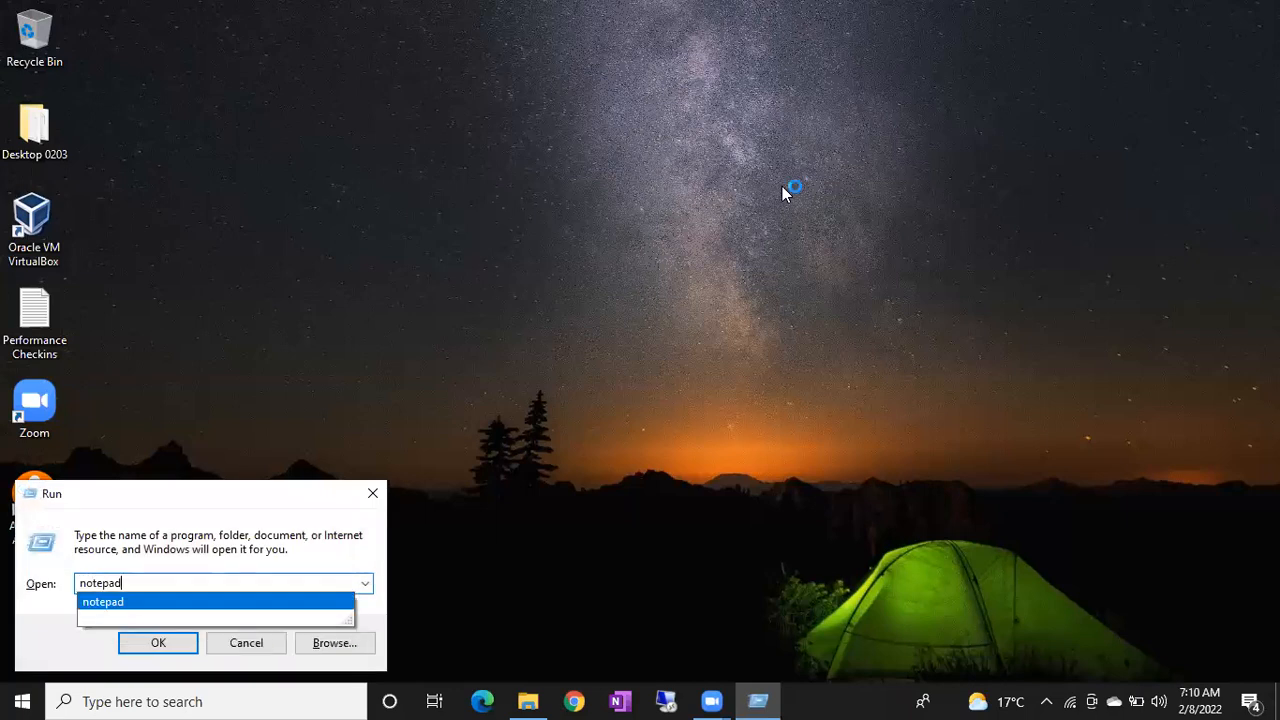
key(Return)
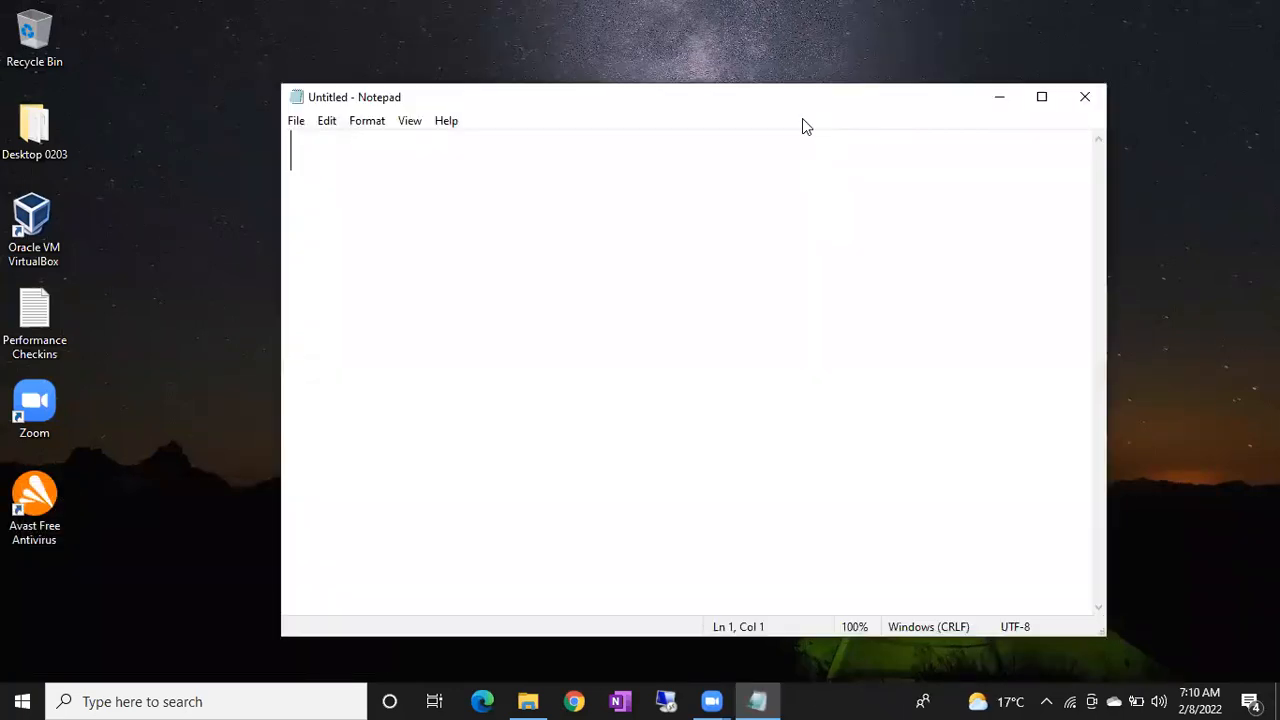
Write the note "RDP will only work on Windows 10 Pro" and add blank lines below it
text(R)
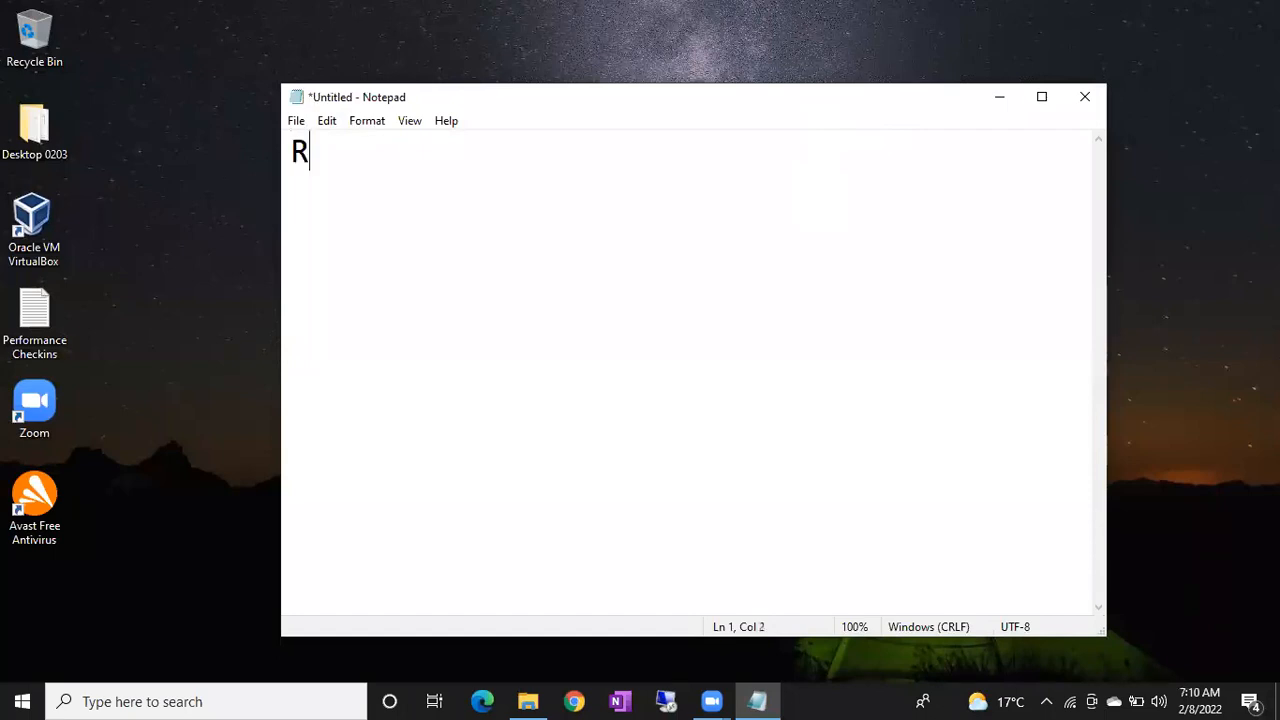
text(DP will onl)
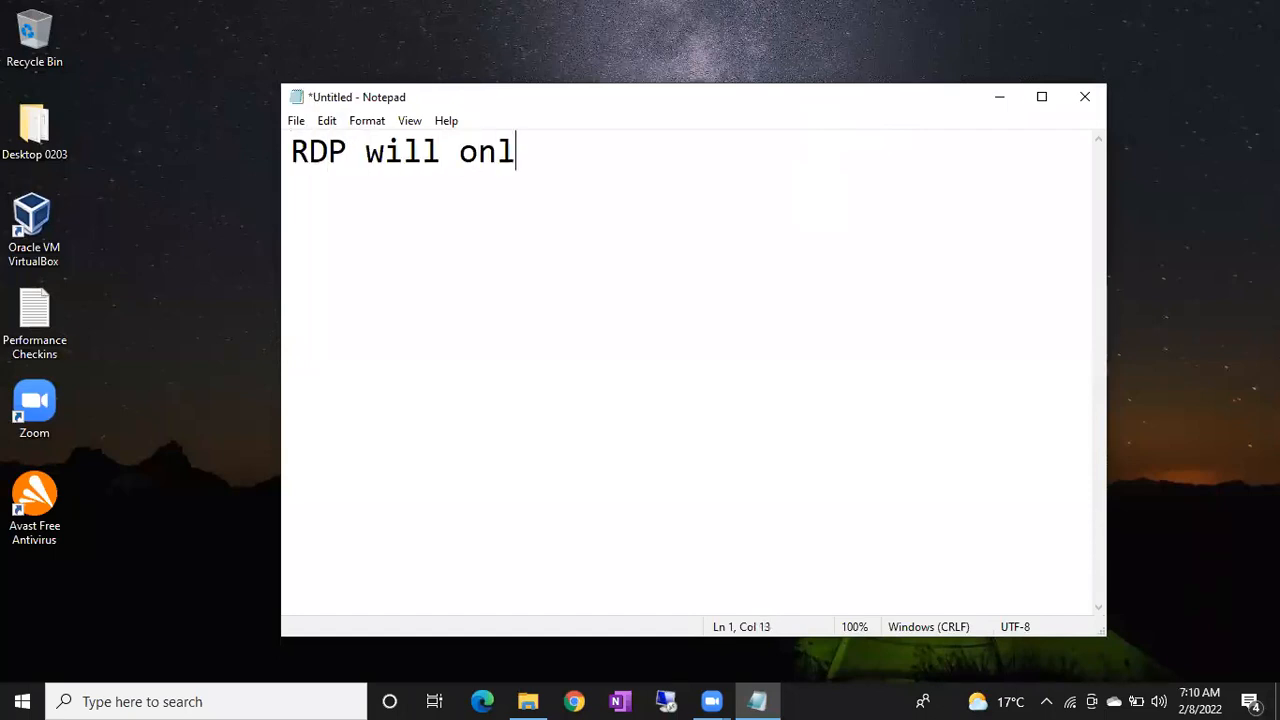
text(y work on Wi)
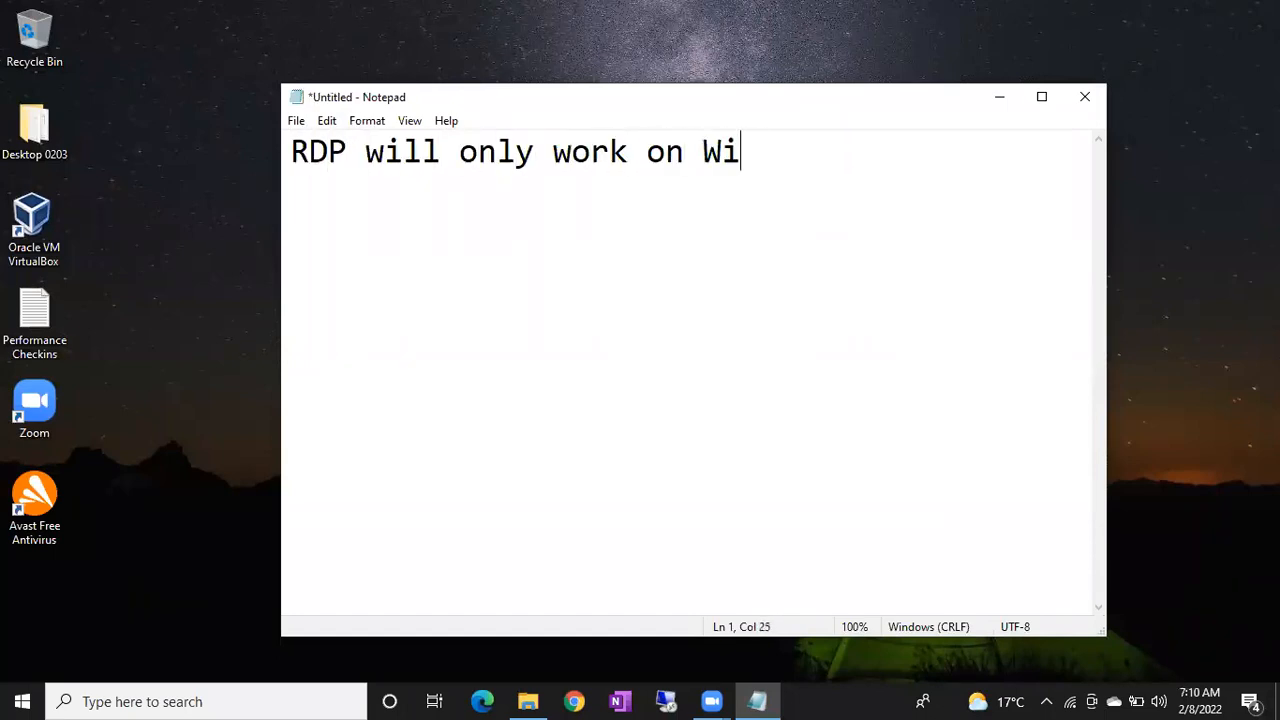
text(ndows 10 Pro)
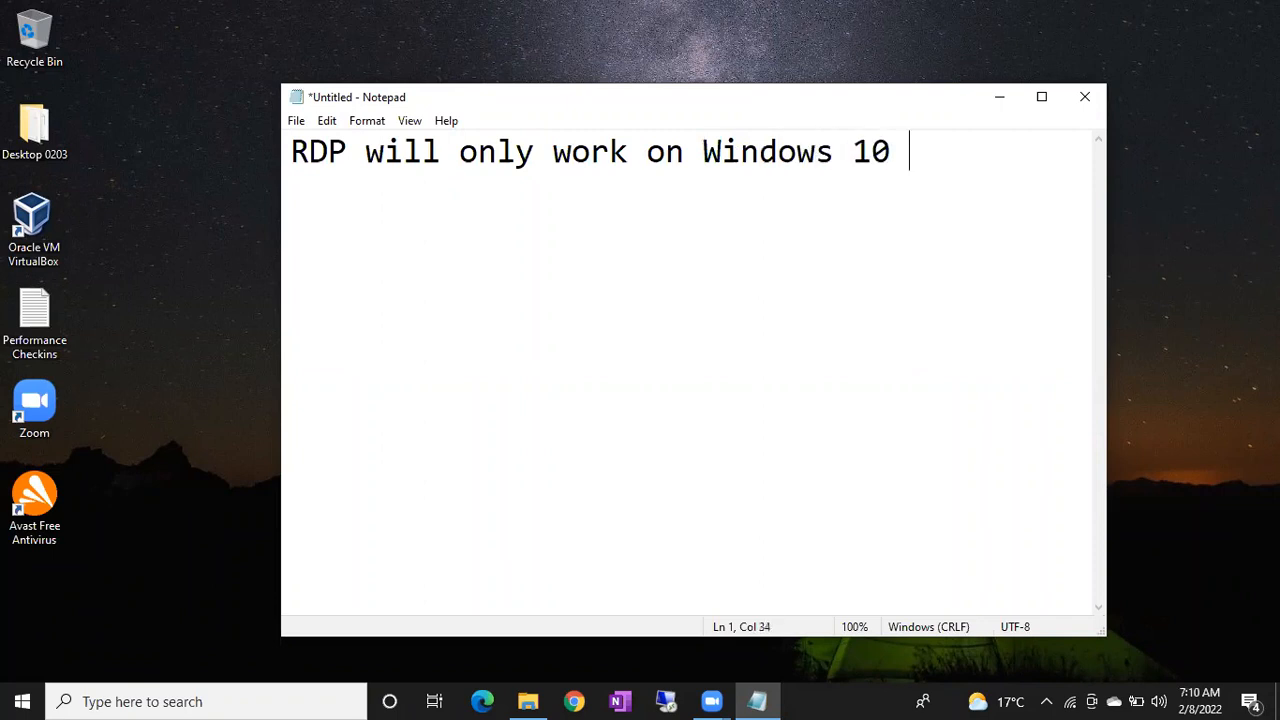
key(Return)
key(Return)
click(267, 461)
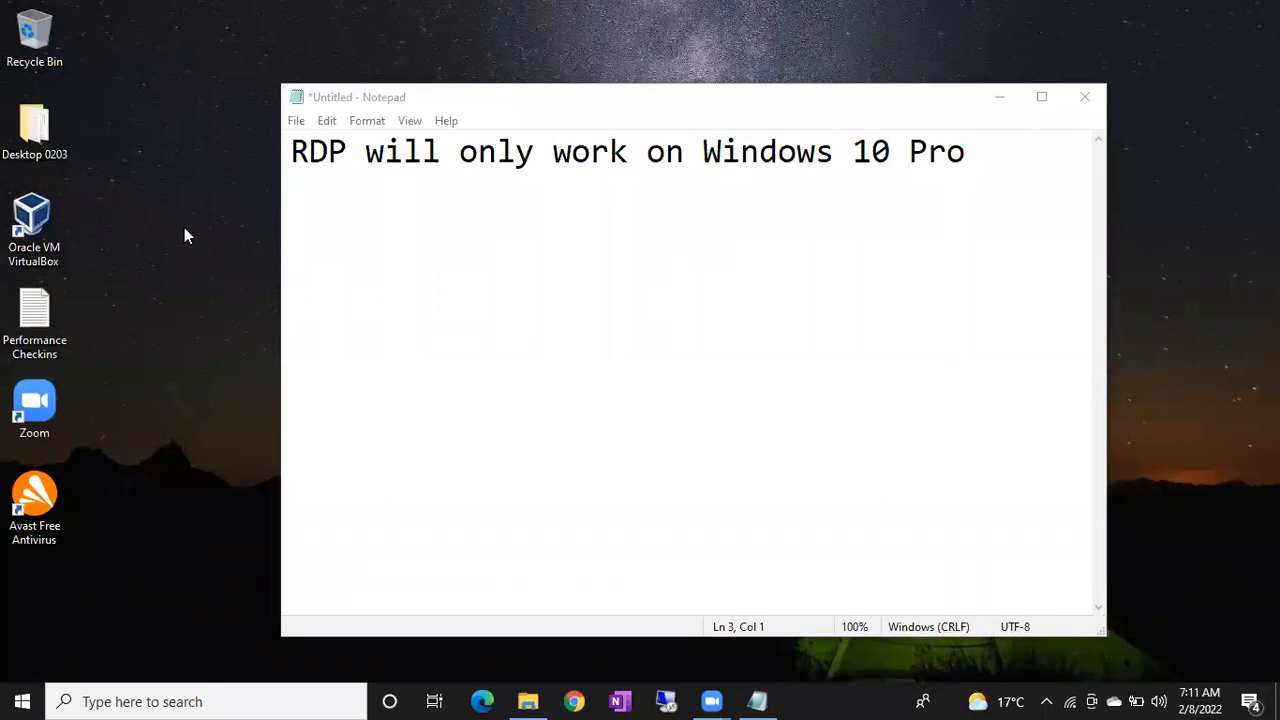
Run msinfo32 to check the OS name and Windows edition in the system summary
key(super+r)
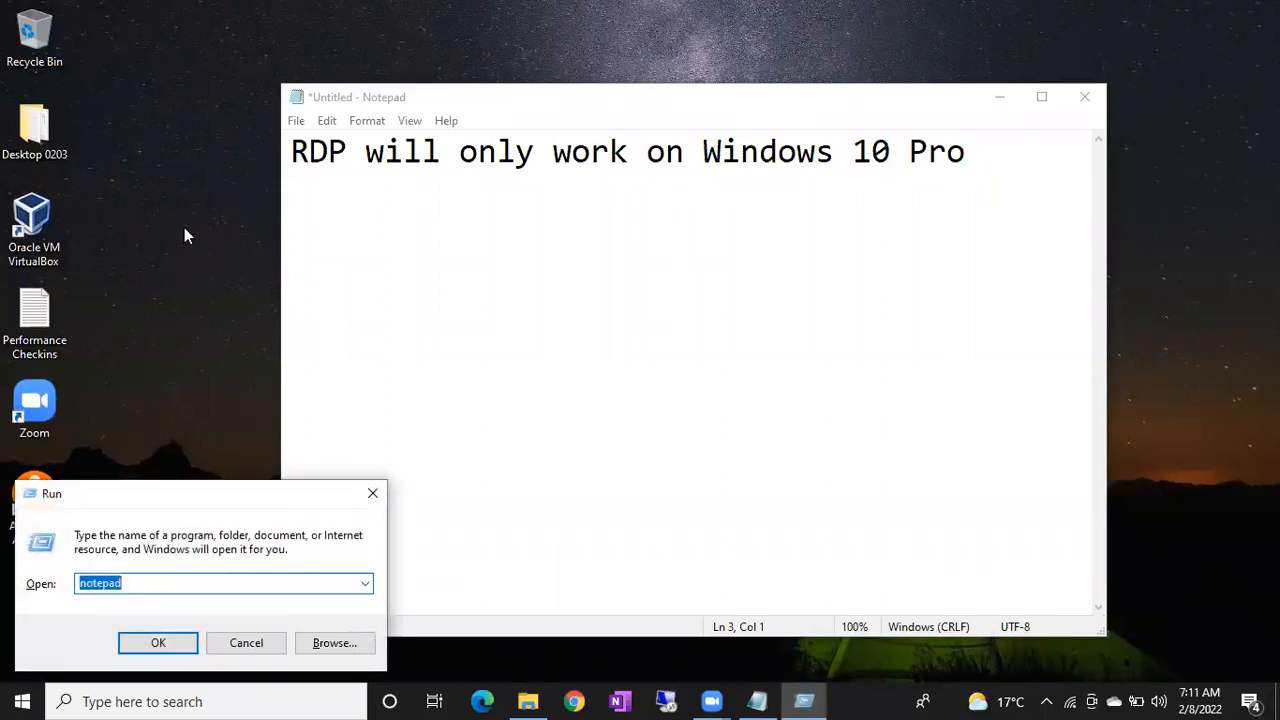
text(msinfo32)
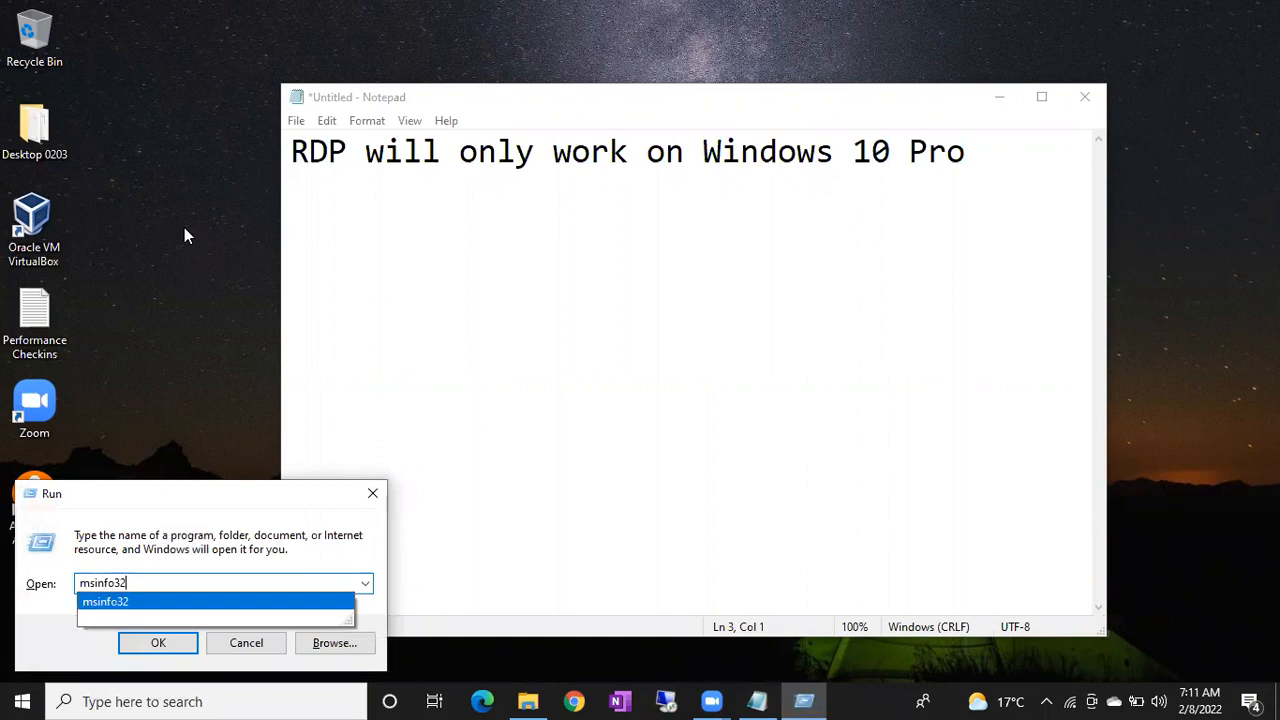
key(Return)
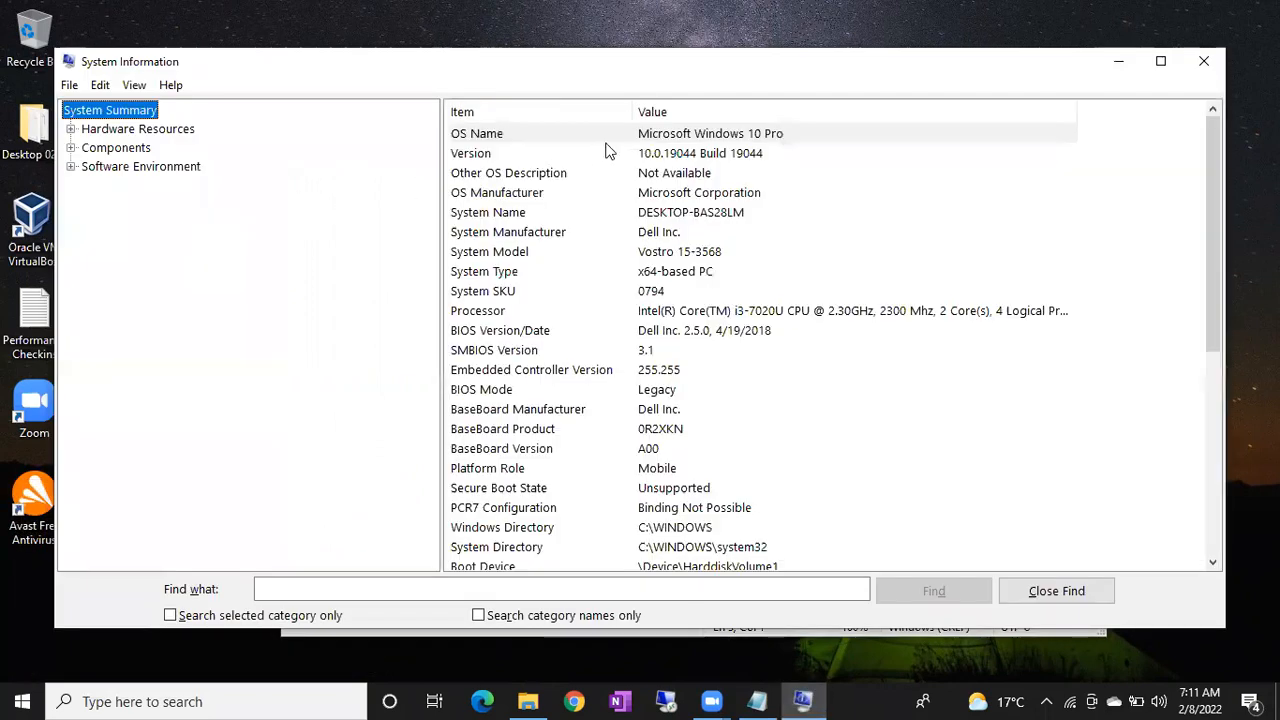
Search Windows for "system" and open the System Information app from the results
click(24, 700)
text(system)
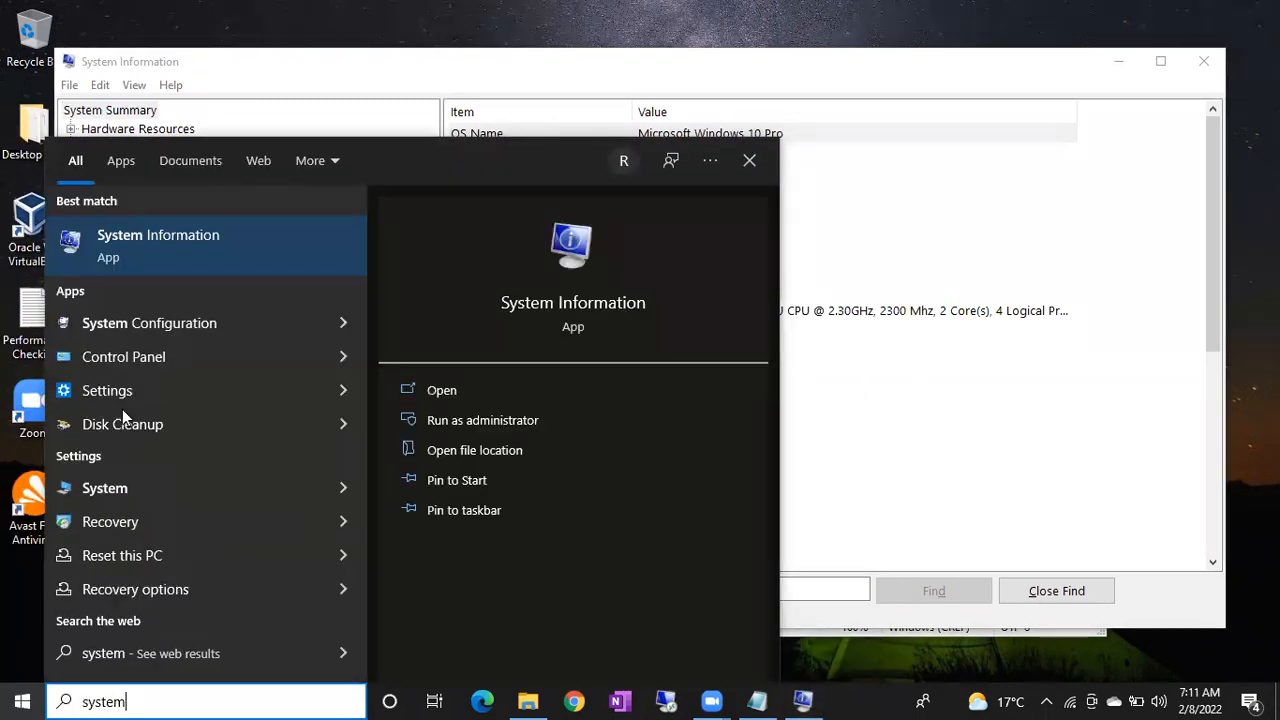
click(145, 255)
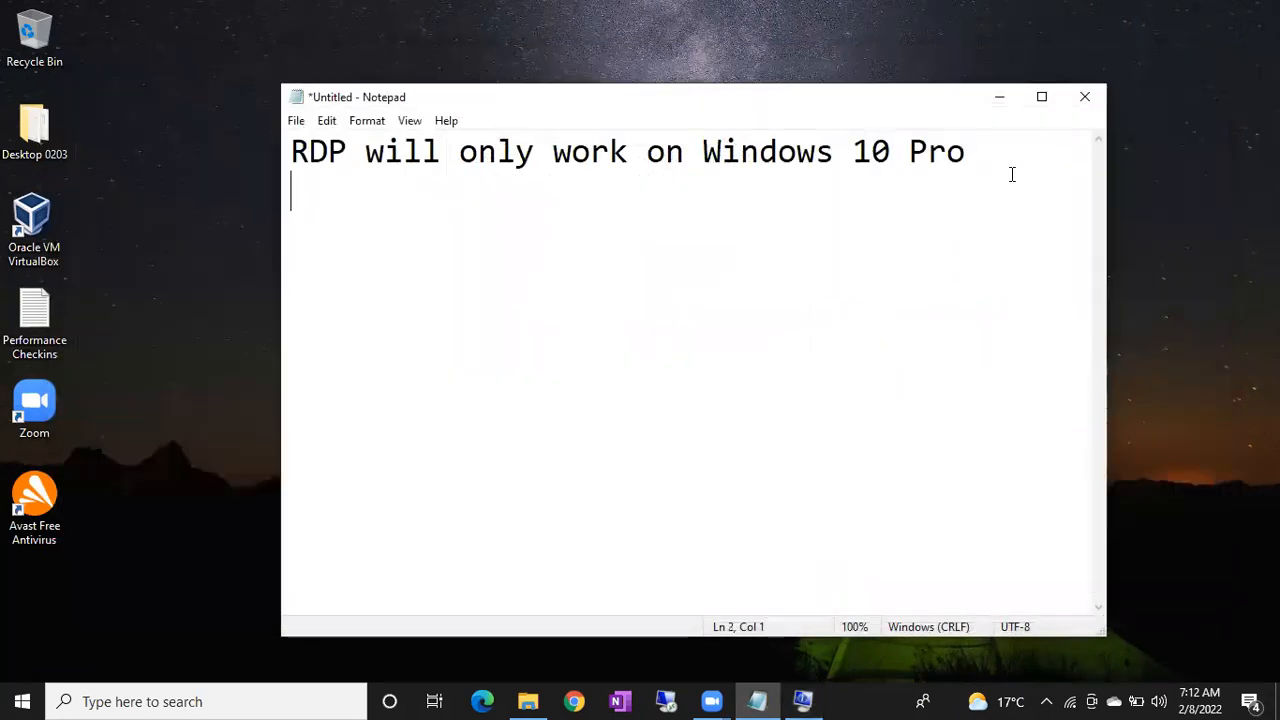
Add "RDP" to the Notepad notes, leaving a blank line below the first sentence
key(Return)
text(RDP)
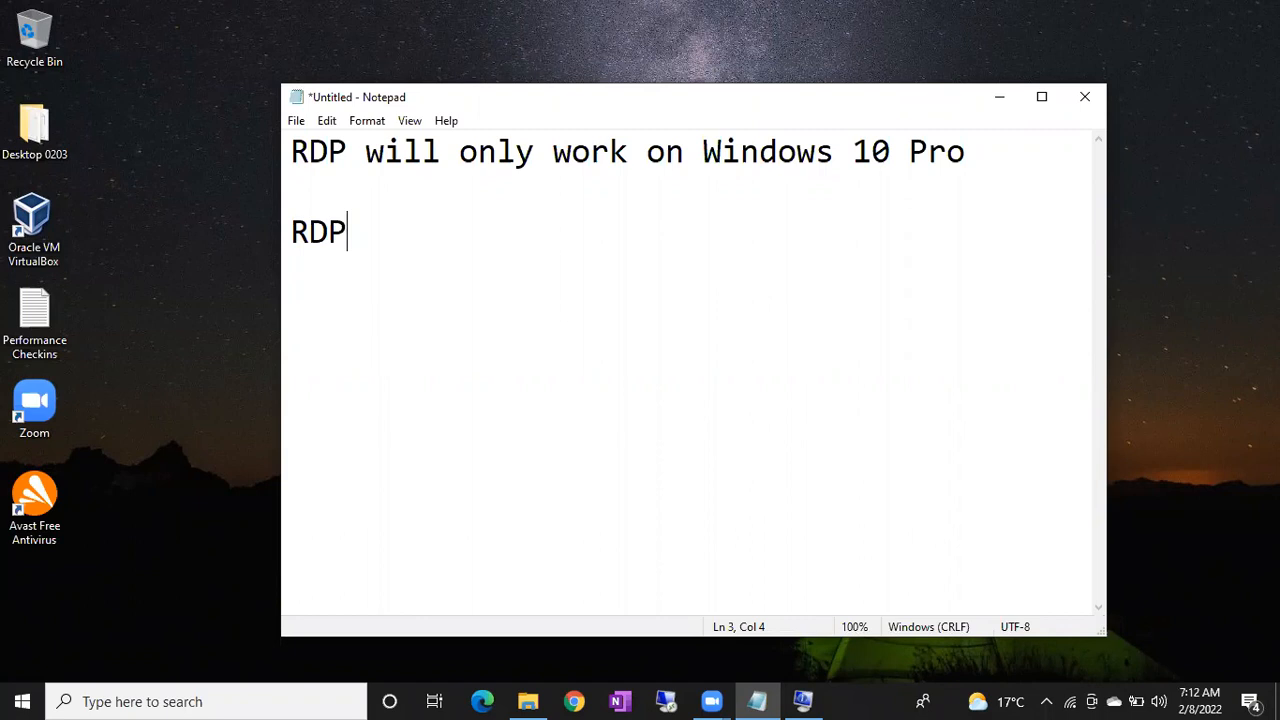
Run Oracle VM VirtualBox as administrator, dismissing its update notice, and start the Batch42 virtual machine
double_click(42, 205)
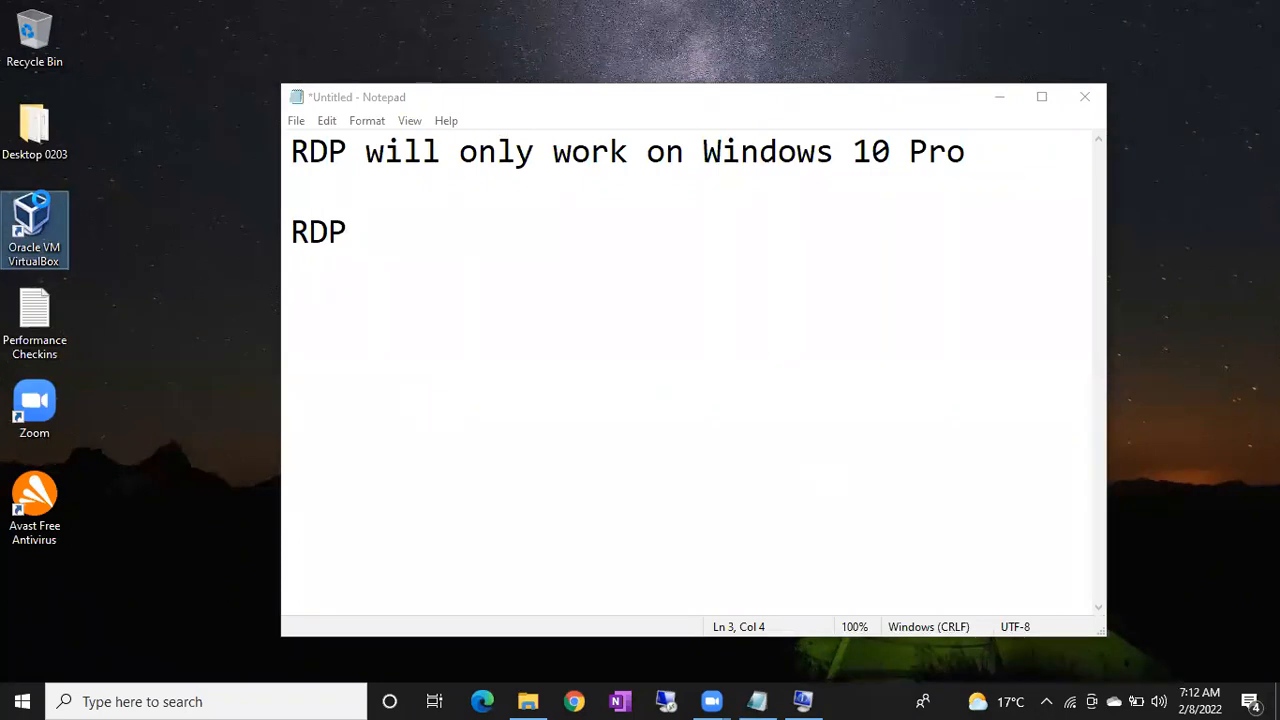
right_click(41, 202)
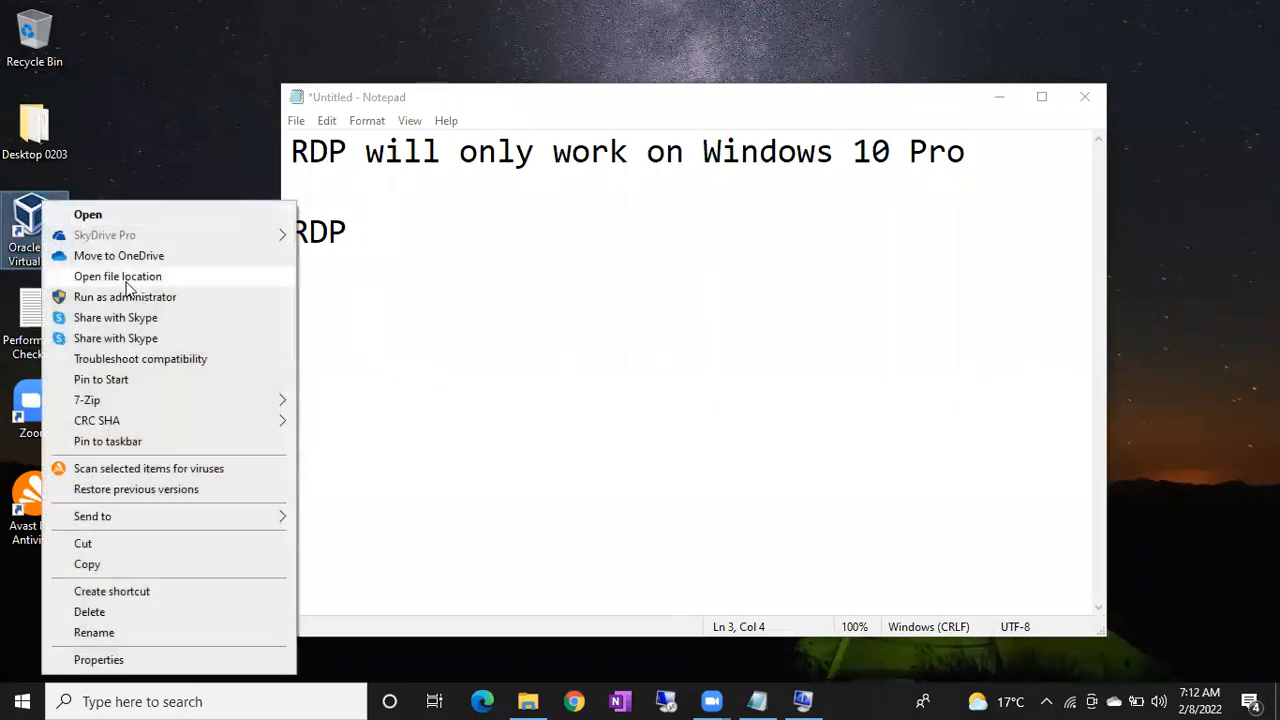
click(128, 297)
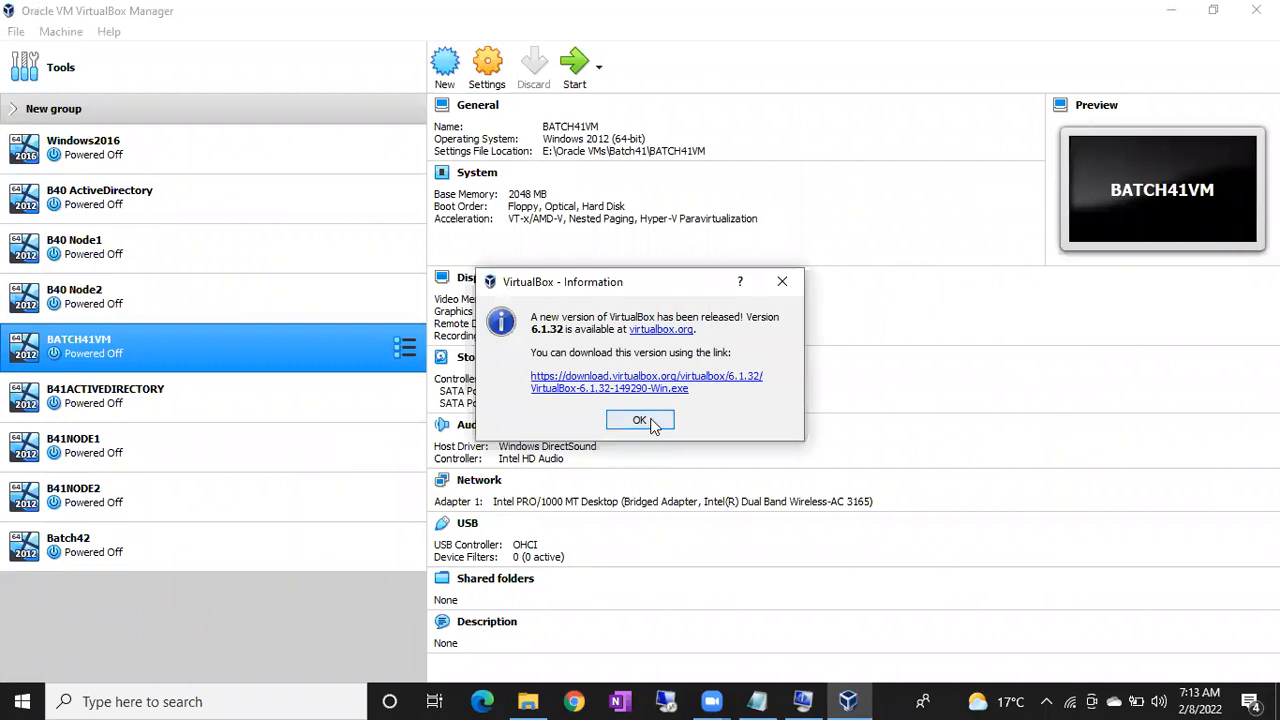
click(651, 423)
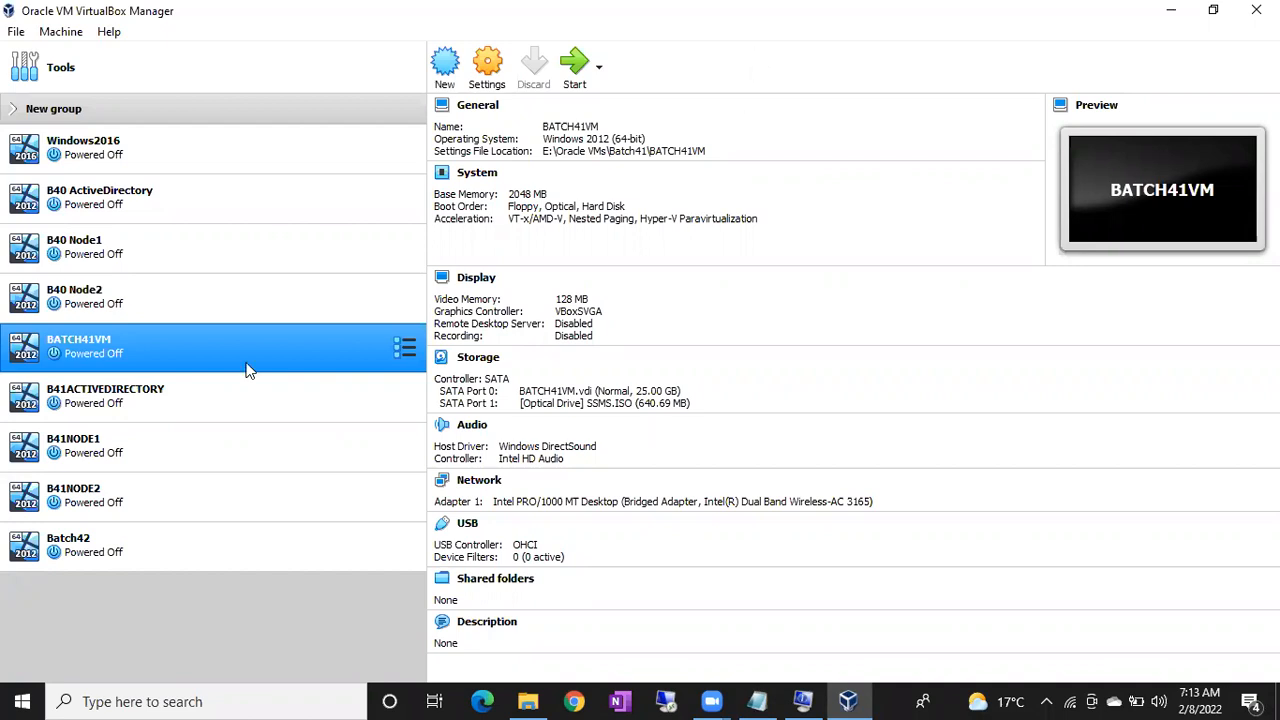
click(120, 550)
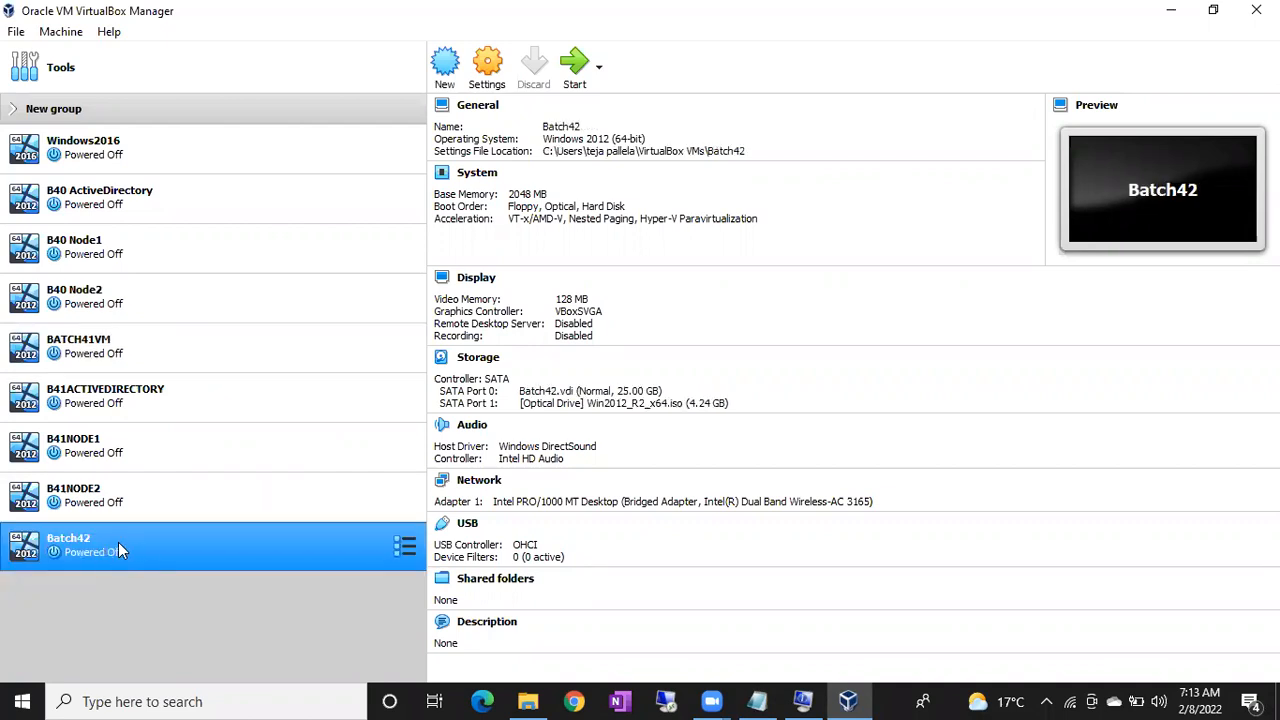
double_click(118, 550)
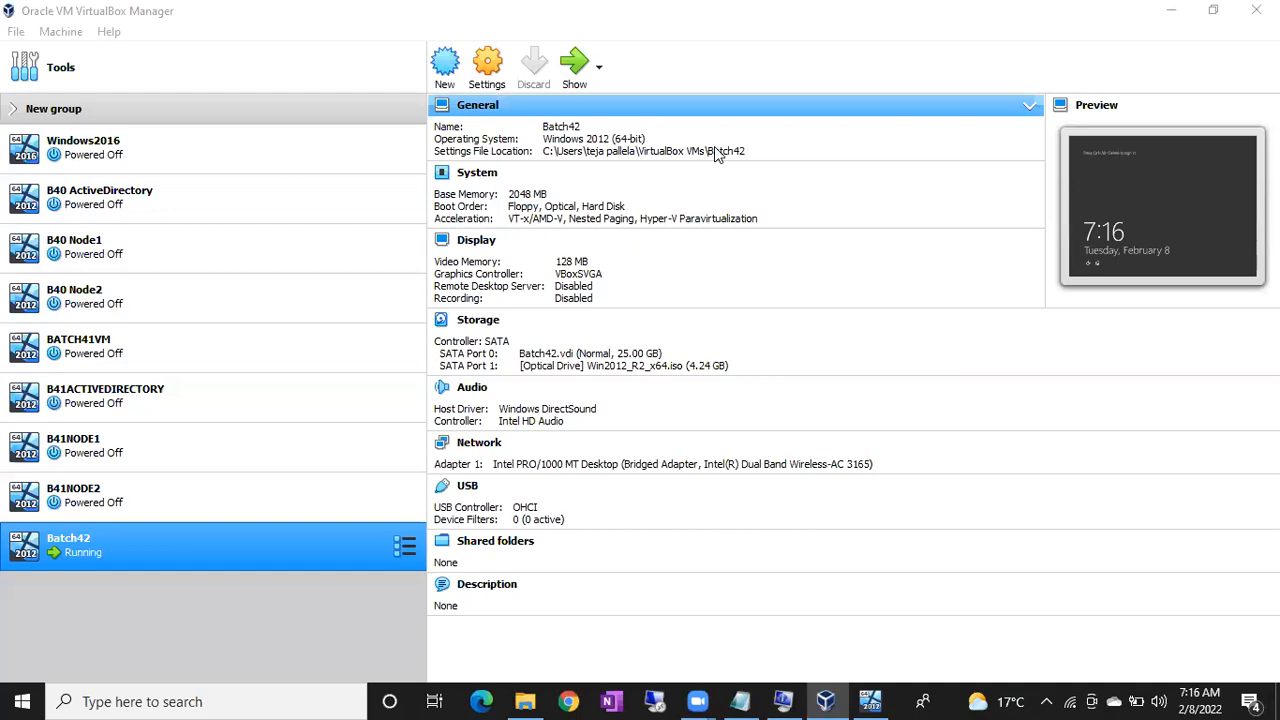
Minimize the VirtualBox Manager and dismiss the Auto capture keyboard notice in the Batch42 window
click(1172, 10)
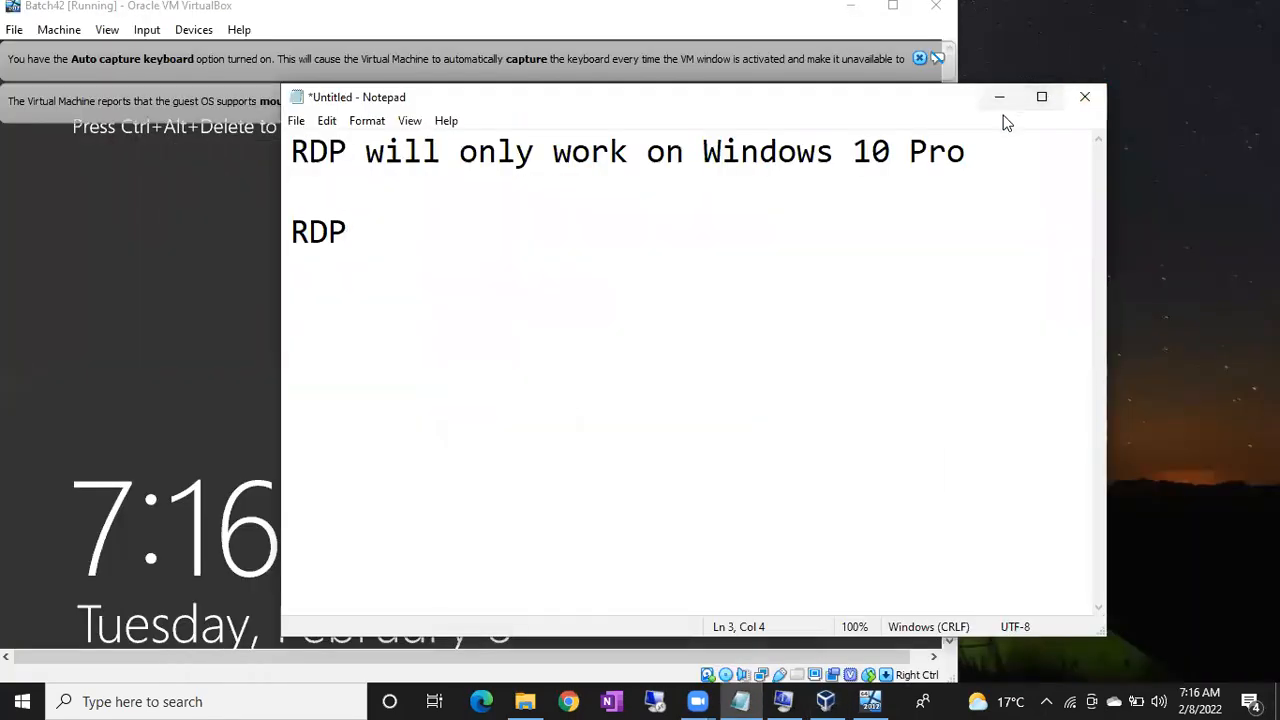
click(919, 60)
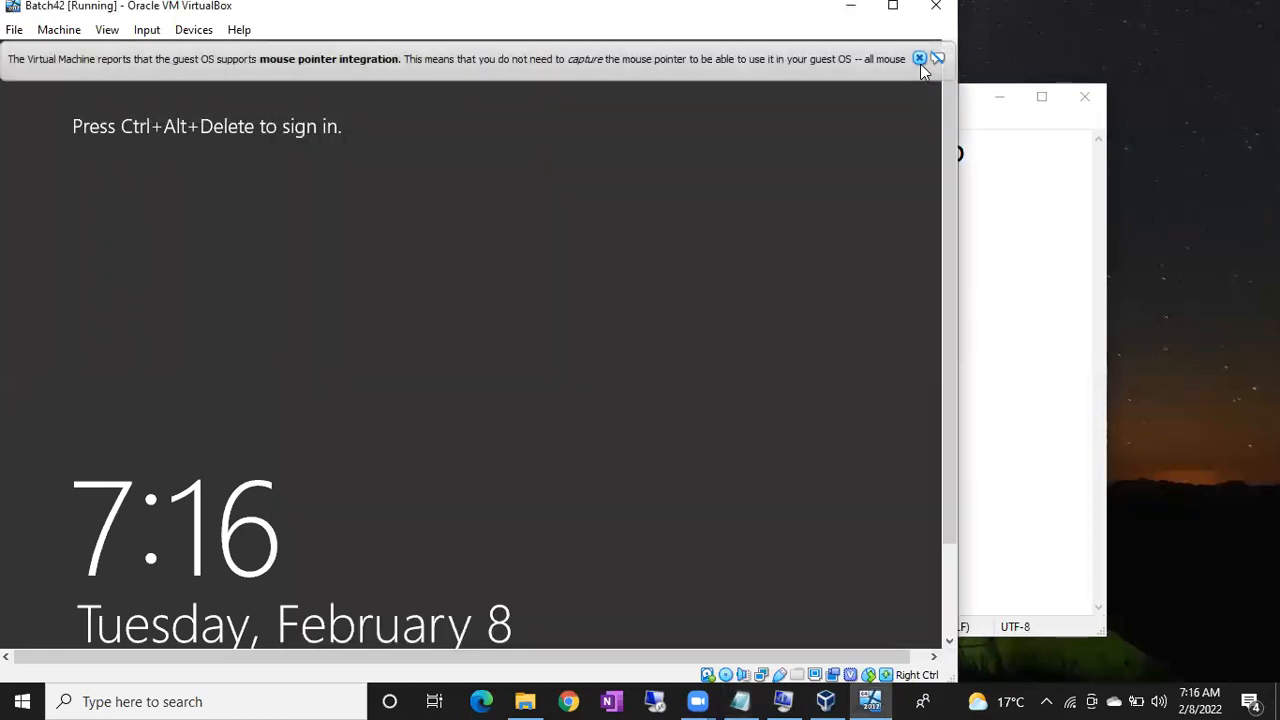
Switch to Notepad and add "mstsc" to the notes, leaving a blank line below "RDP"
click(1026, 277)
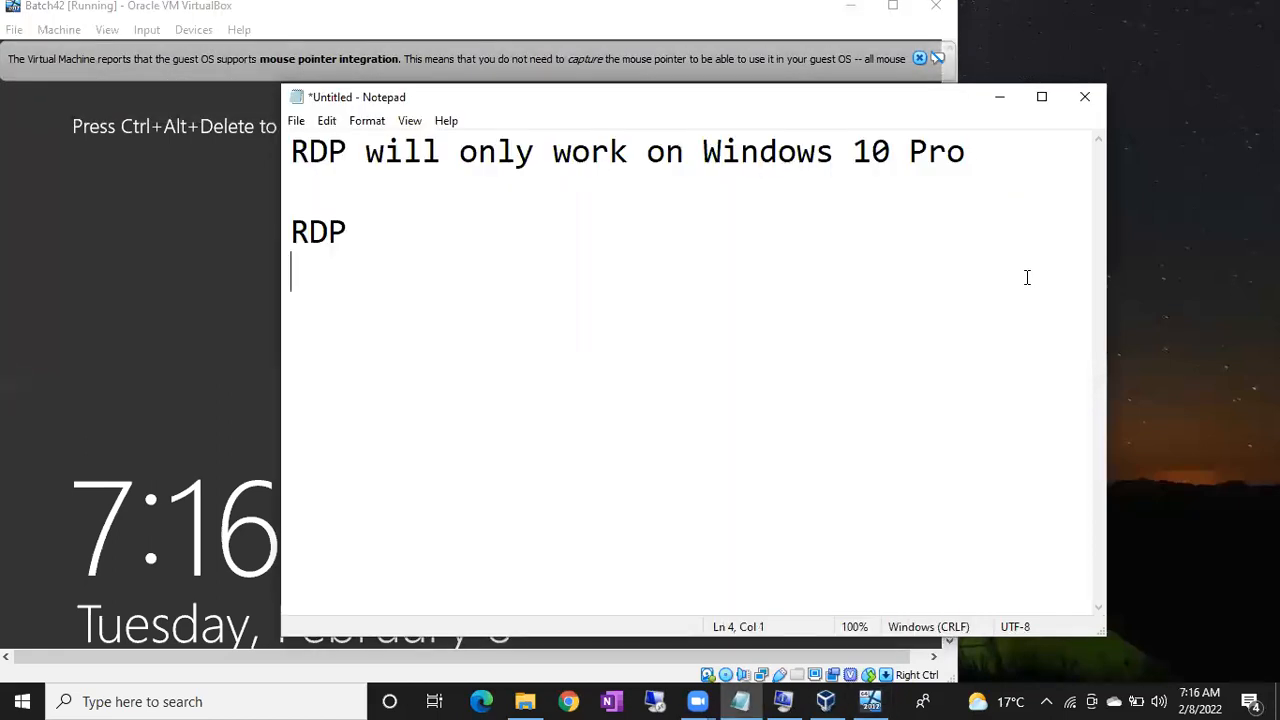
key(Return)
text(mstsc)
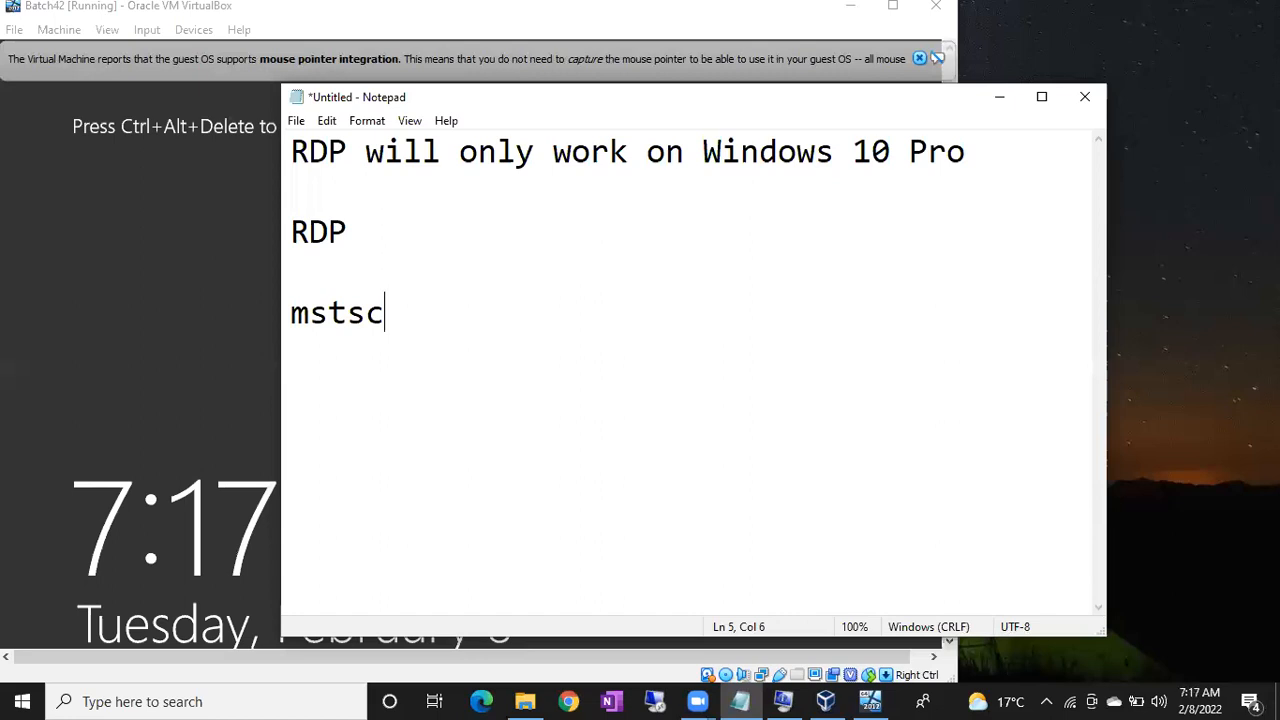
Switch to the Batch42 virtual machine window and dismiss the mouse pointer integration notice
click(825, 701)
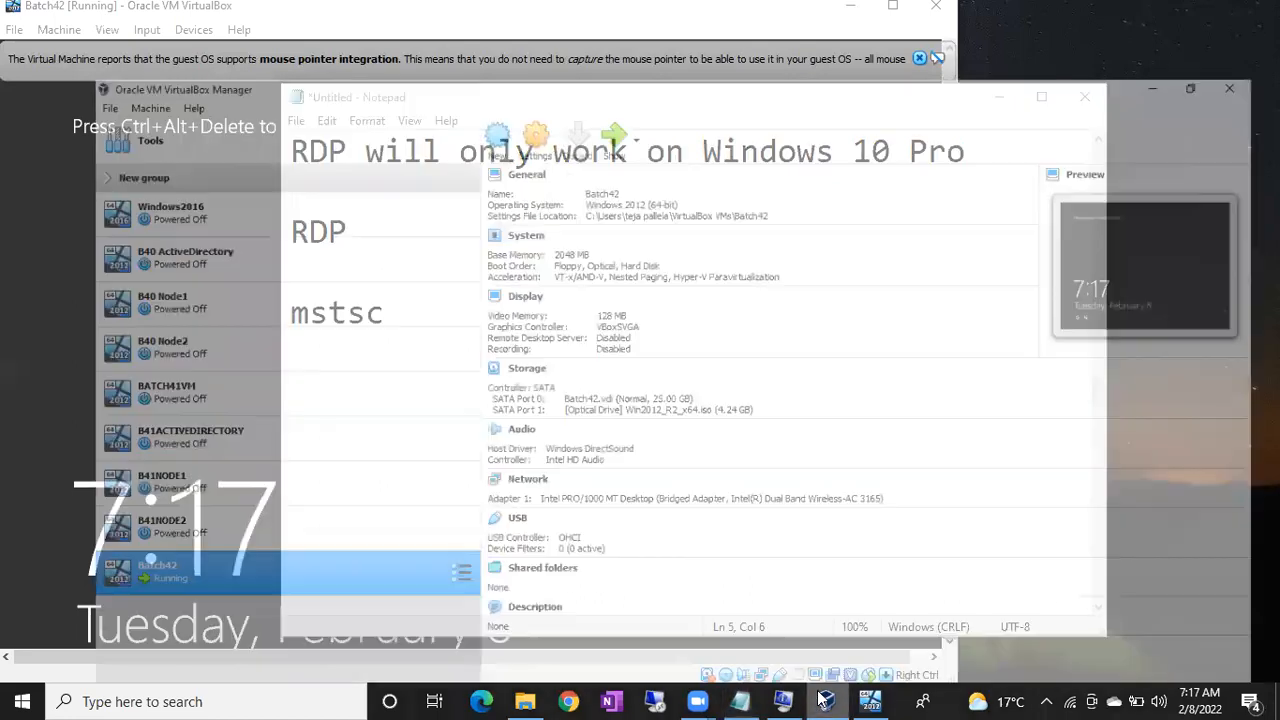
click(870, 701)
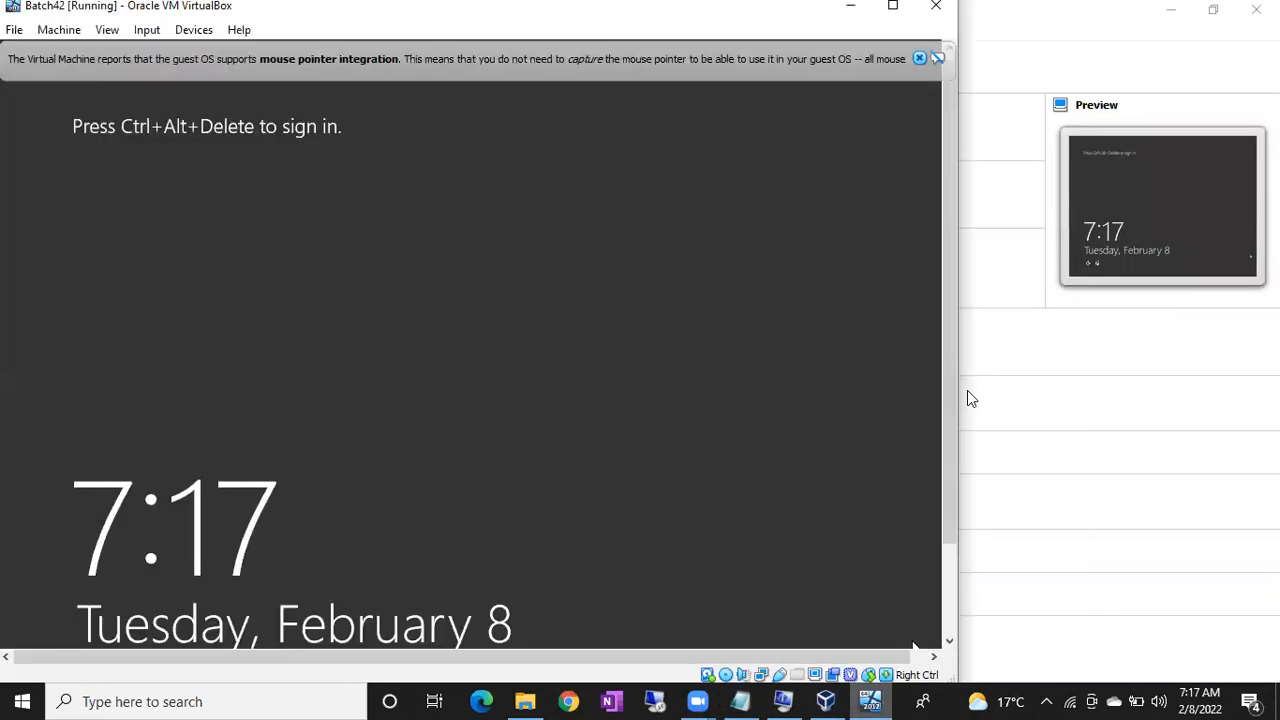
click(920, 59)
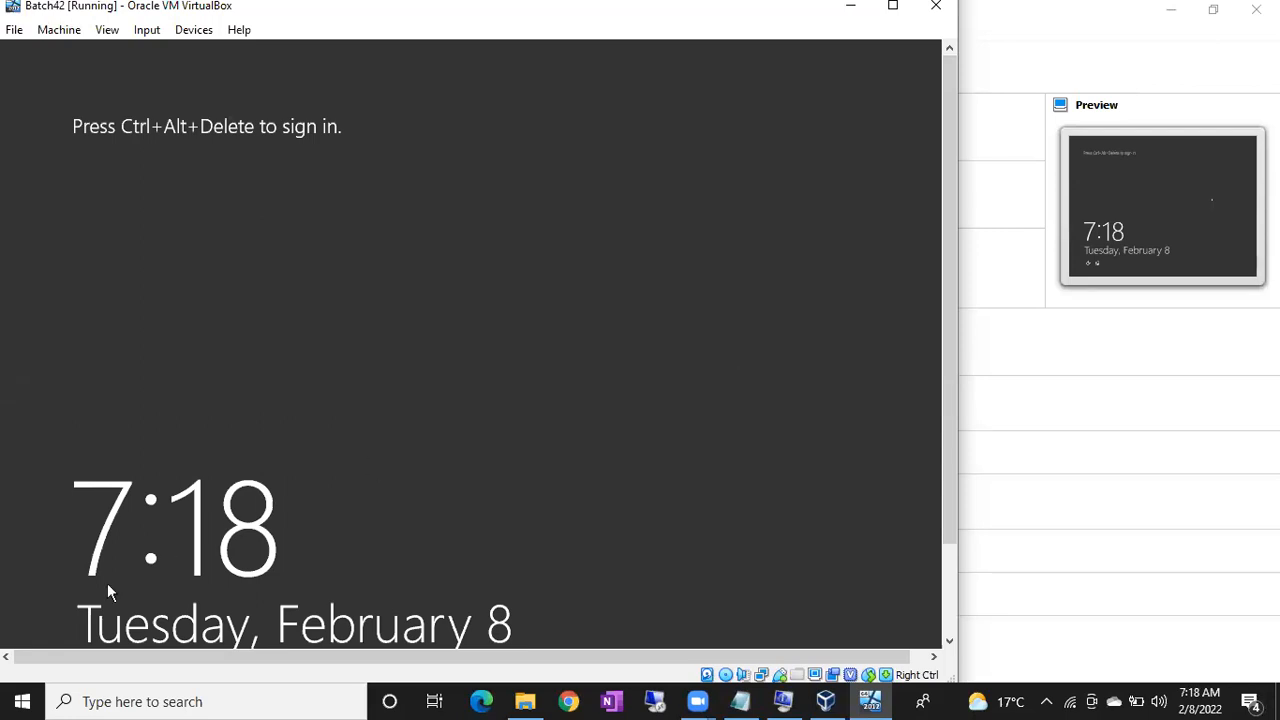
Search Windows for "remo" to look up the Remote Desktop Connection app, then close the search
click(33, 697)
text(remo)
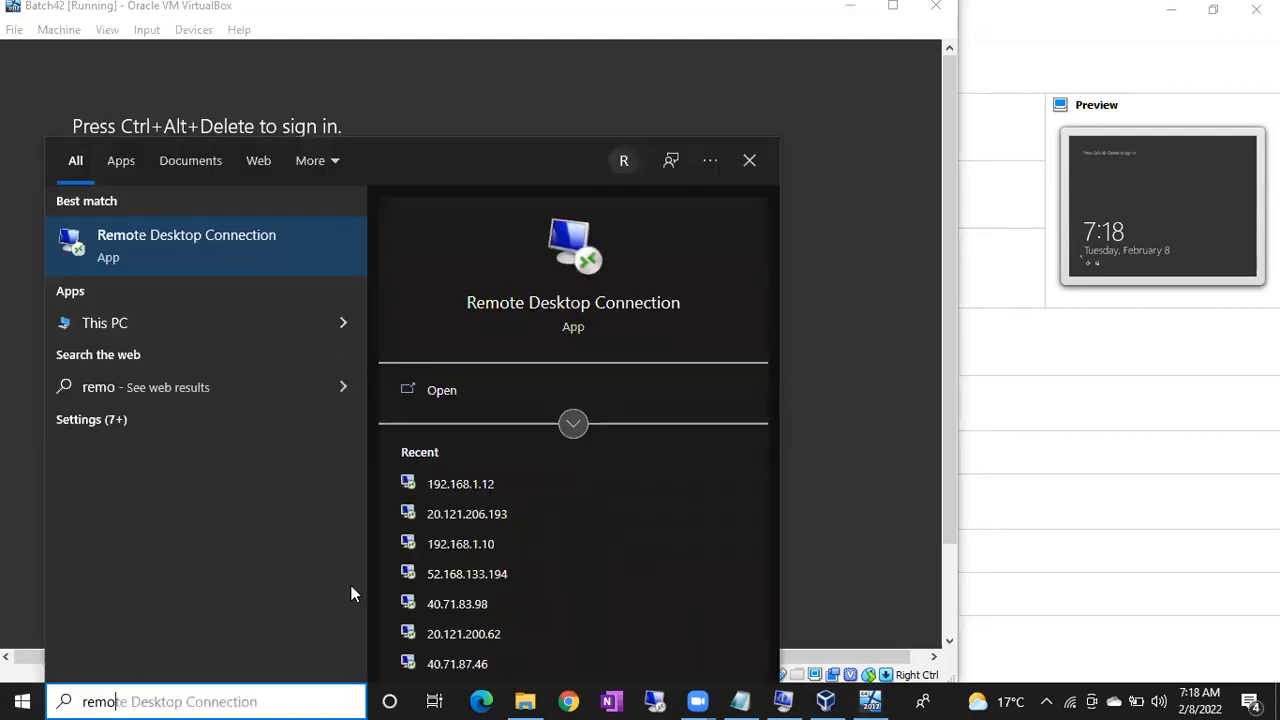
click(866, 368)
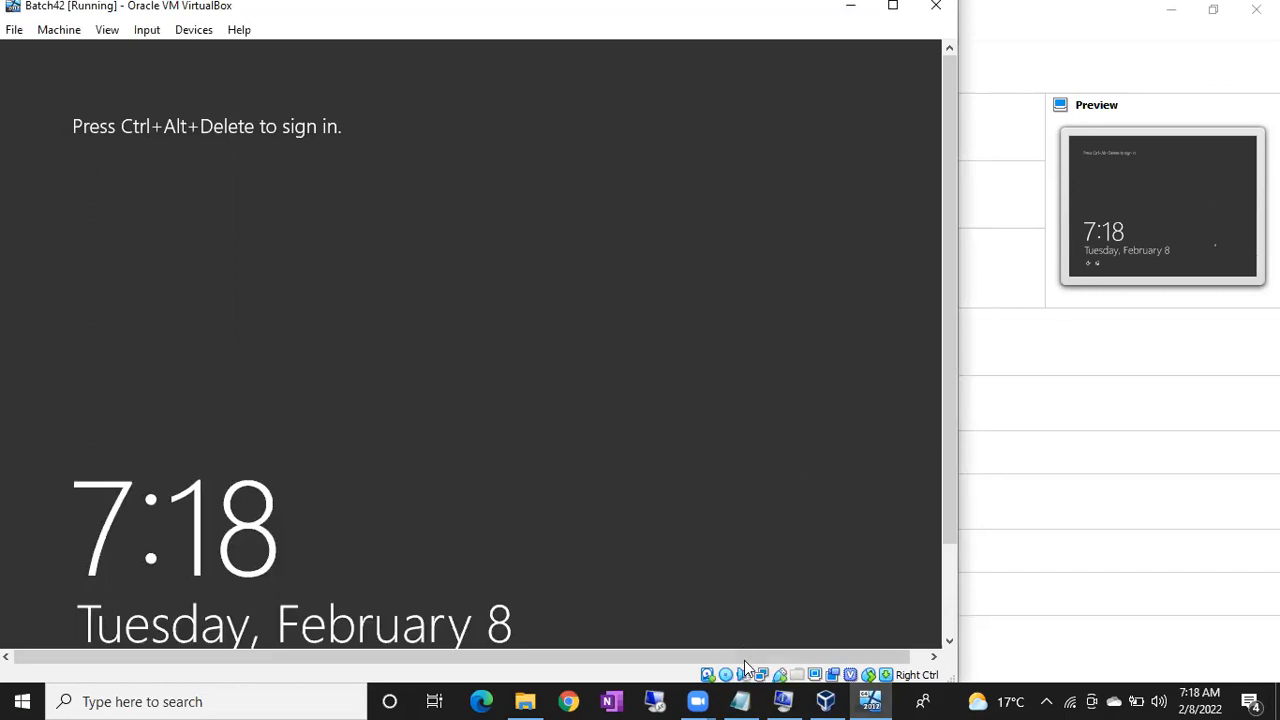
Add "You should have internet" below "mstsc" in the Notepad notes, and return to the Batch42 virtual machine window
click(743, 699)
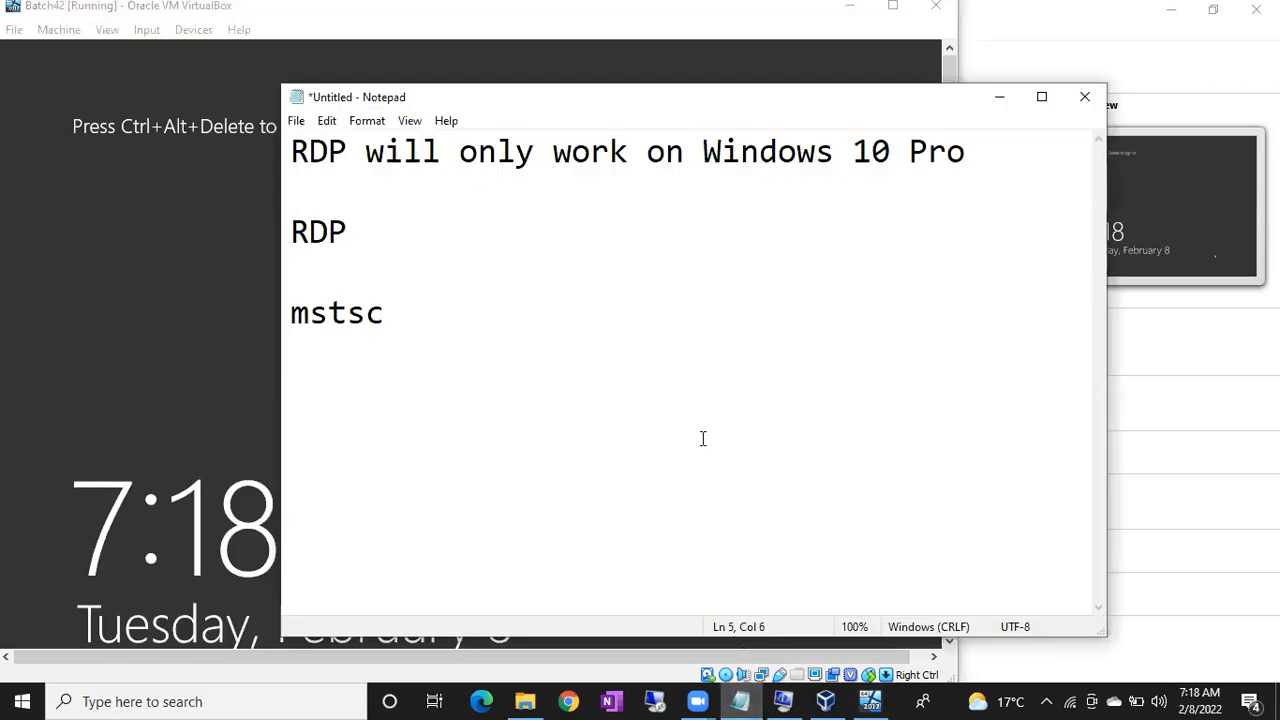
key(Return)
key(Return)
text(You shoul)
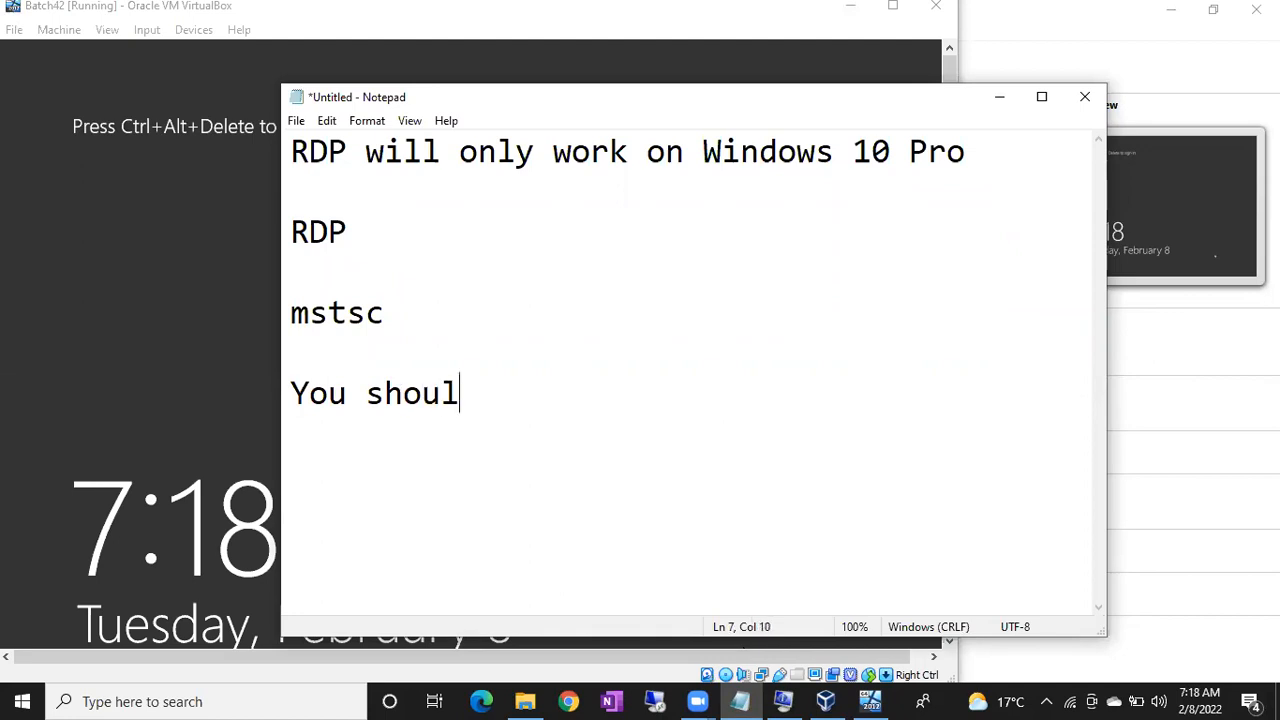
text(d have internet)
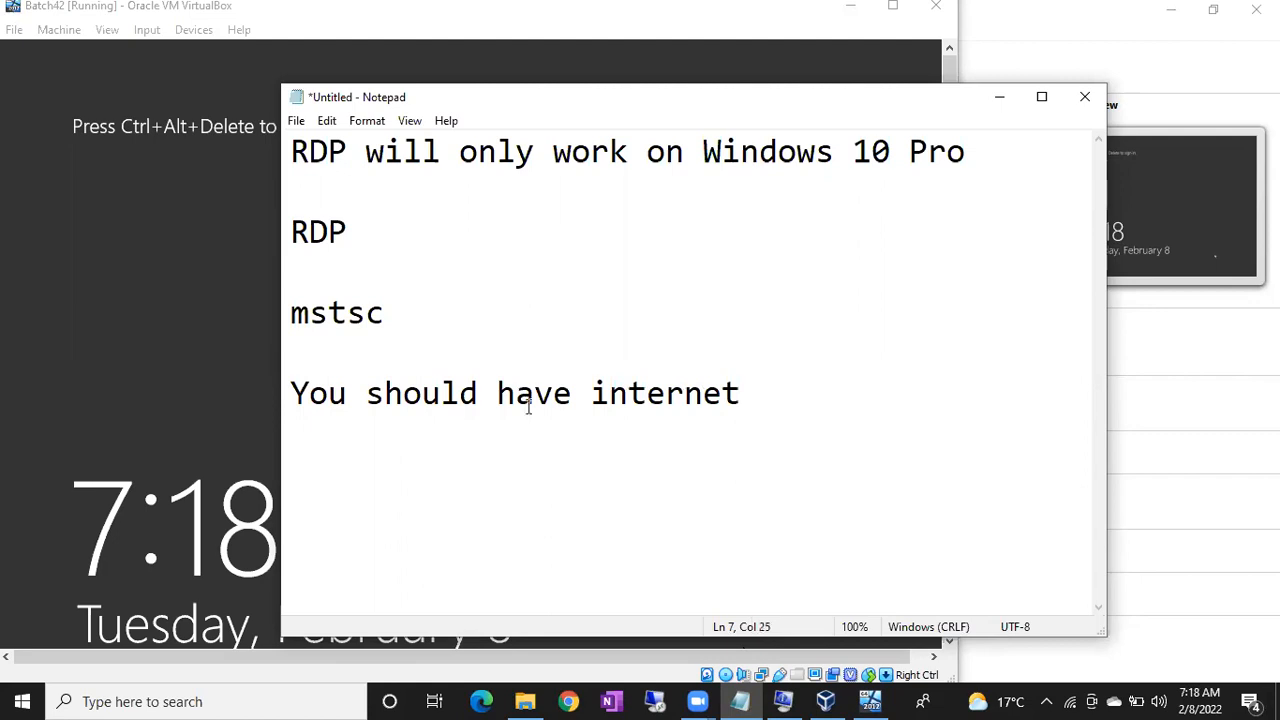
click(234, 355)
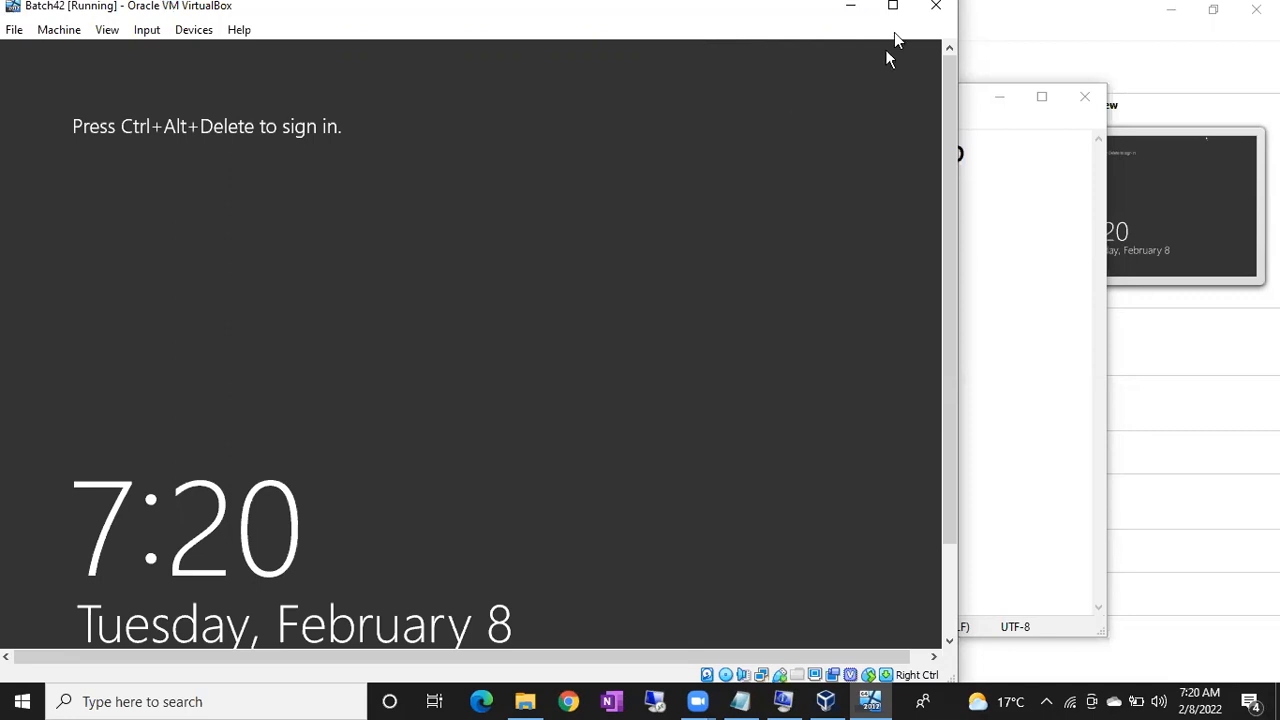
Review the closing options of the Batch42 machine, cancel without closing it, and look over the machine list in VirtualBox Manager
click(936, 6)
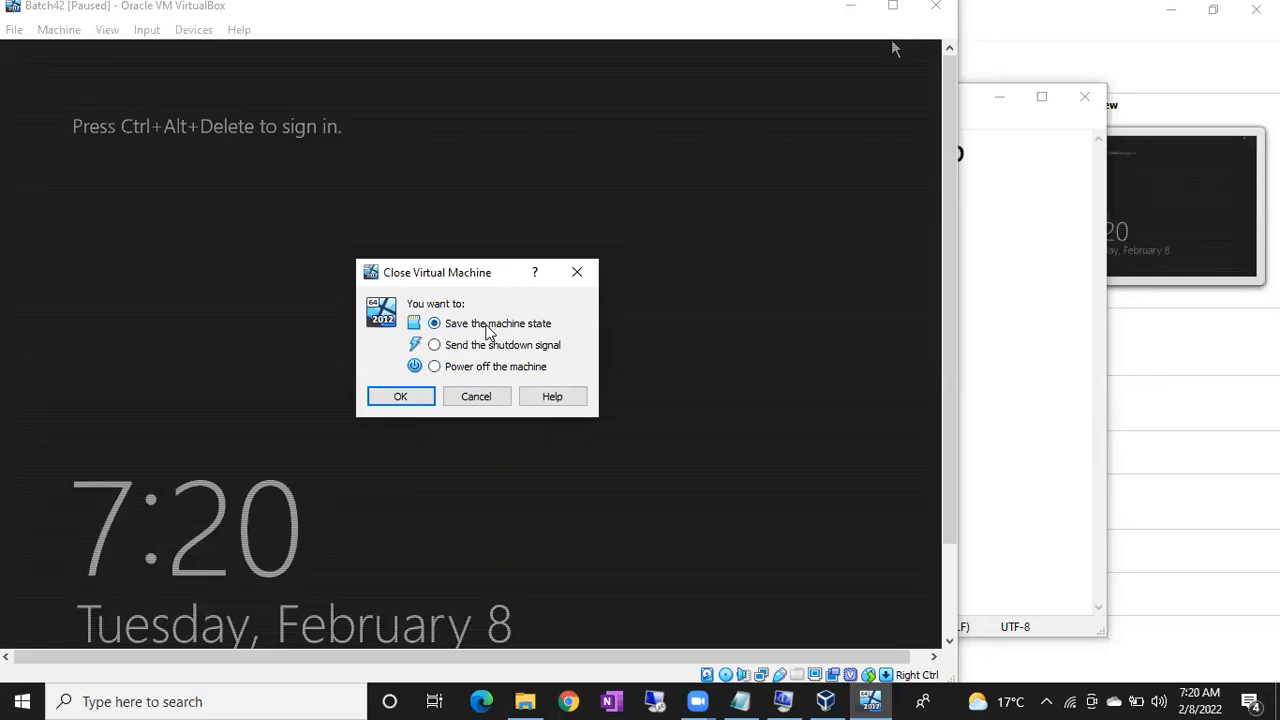
click(476, 396)
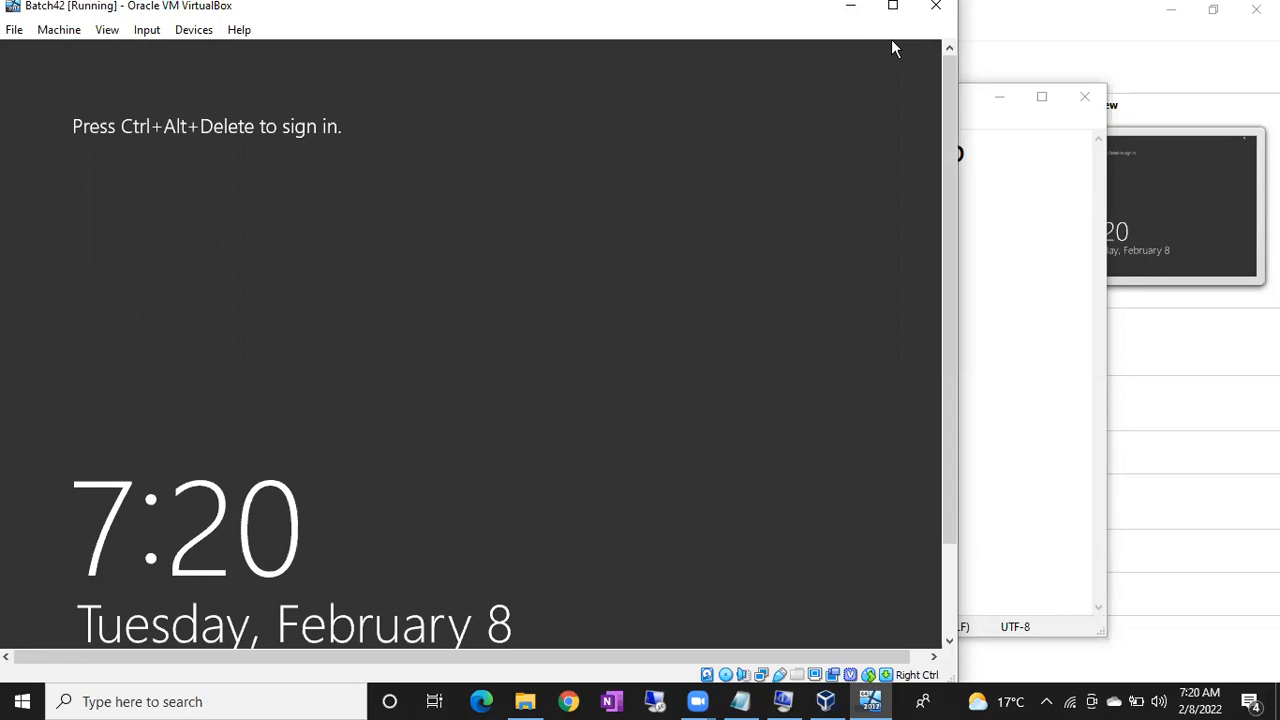
click(826, 701)
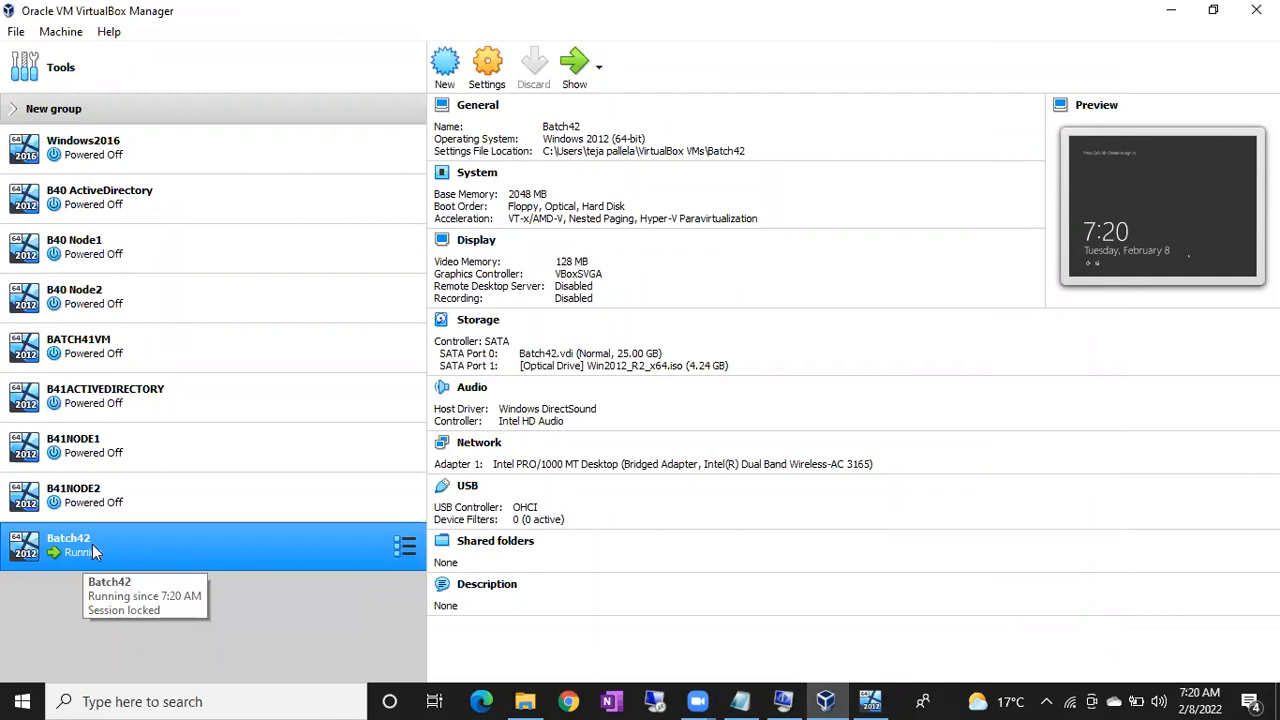
ctrl+click(58, 497)
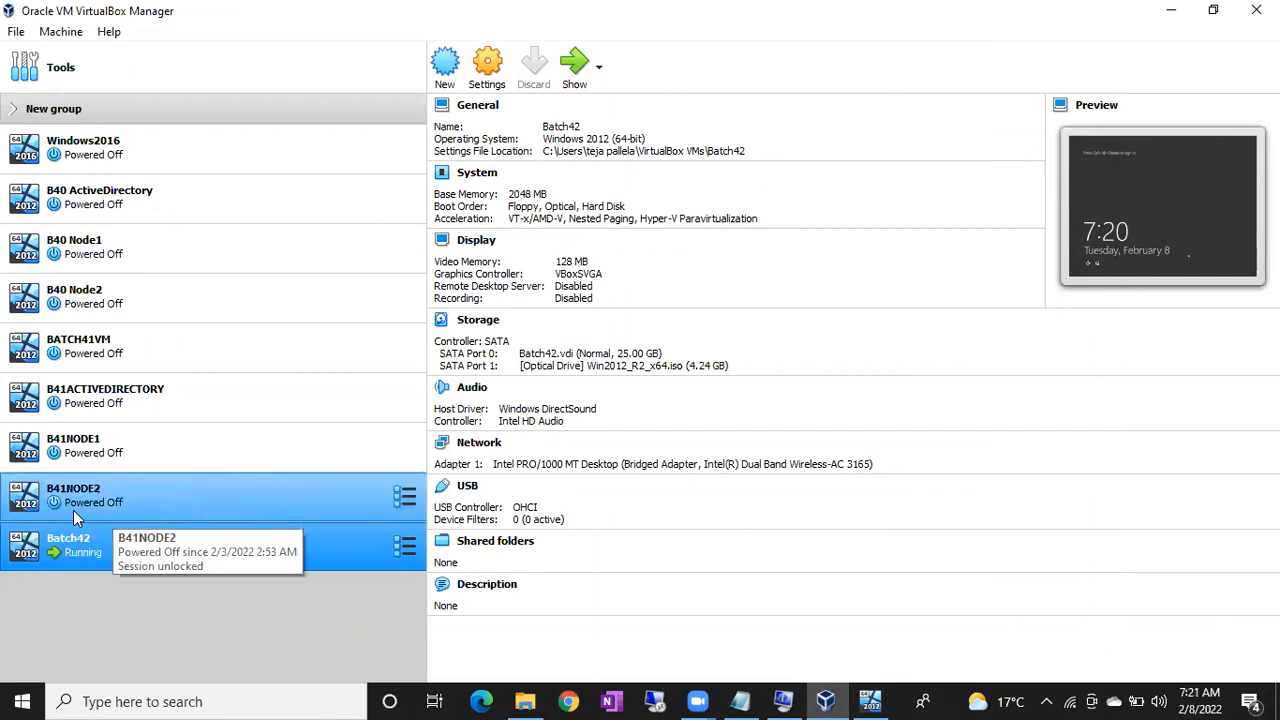
ctrl+click(81, 518)
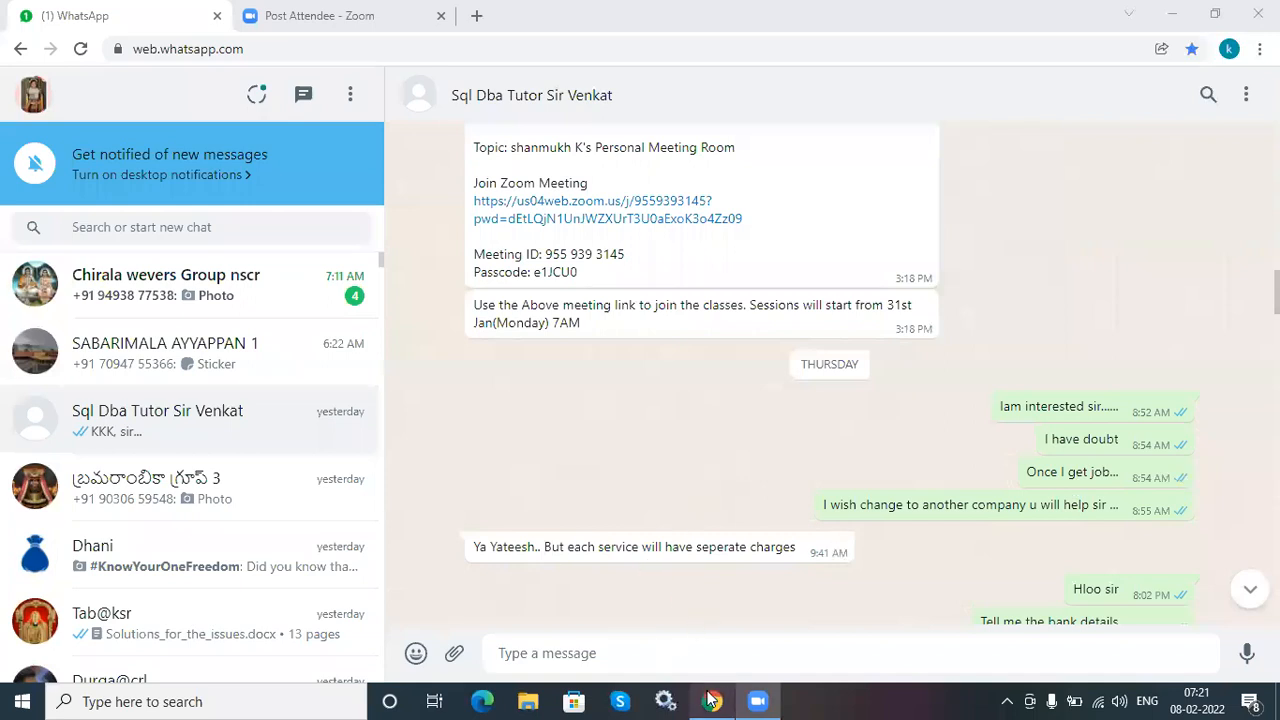
Clear the WhatsApp browser window off the desktop and launch Oracle VM VirtualBox as administrator
click(712, 700)
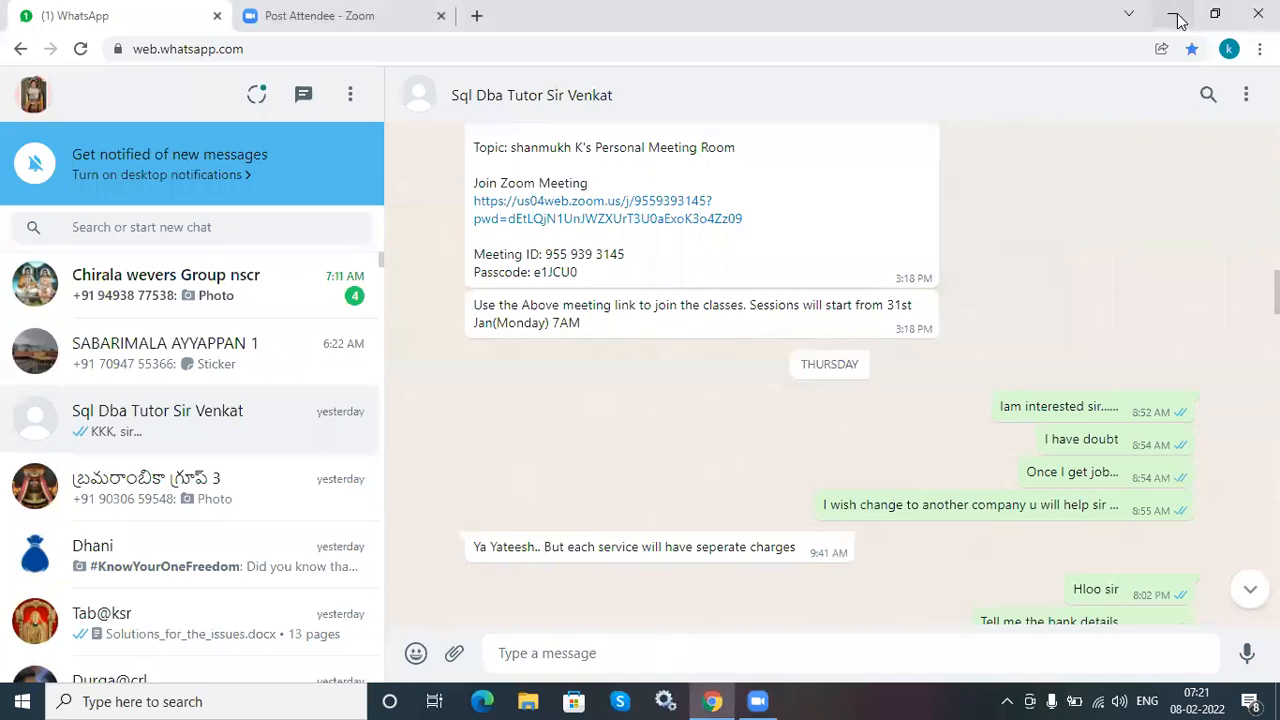
click(1175, 15)
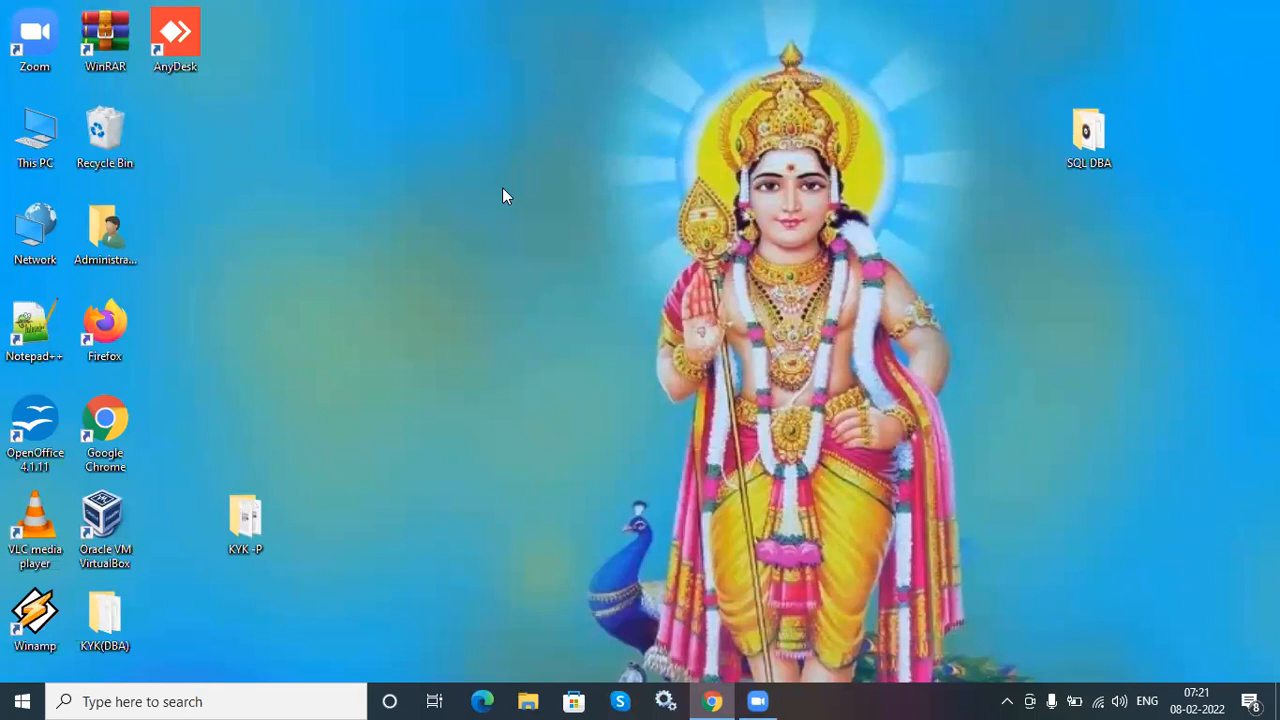
right_click(105, 522)
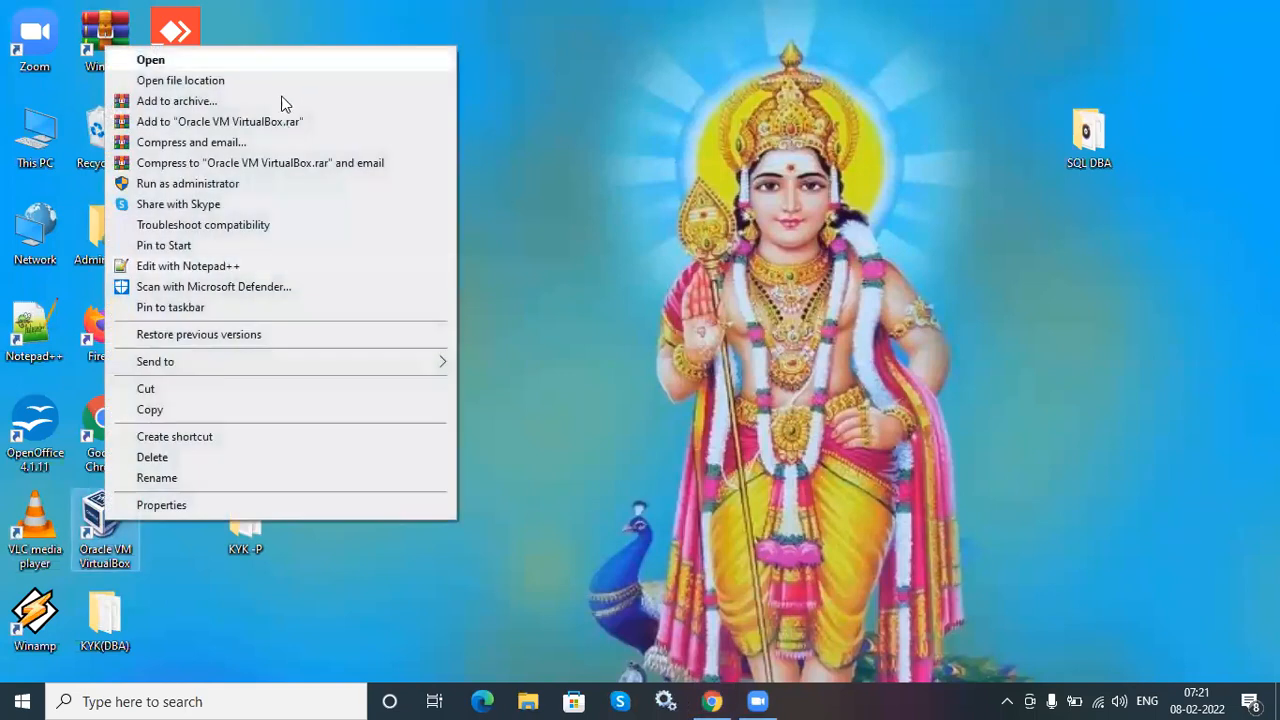
click(214, 188)
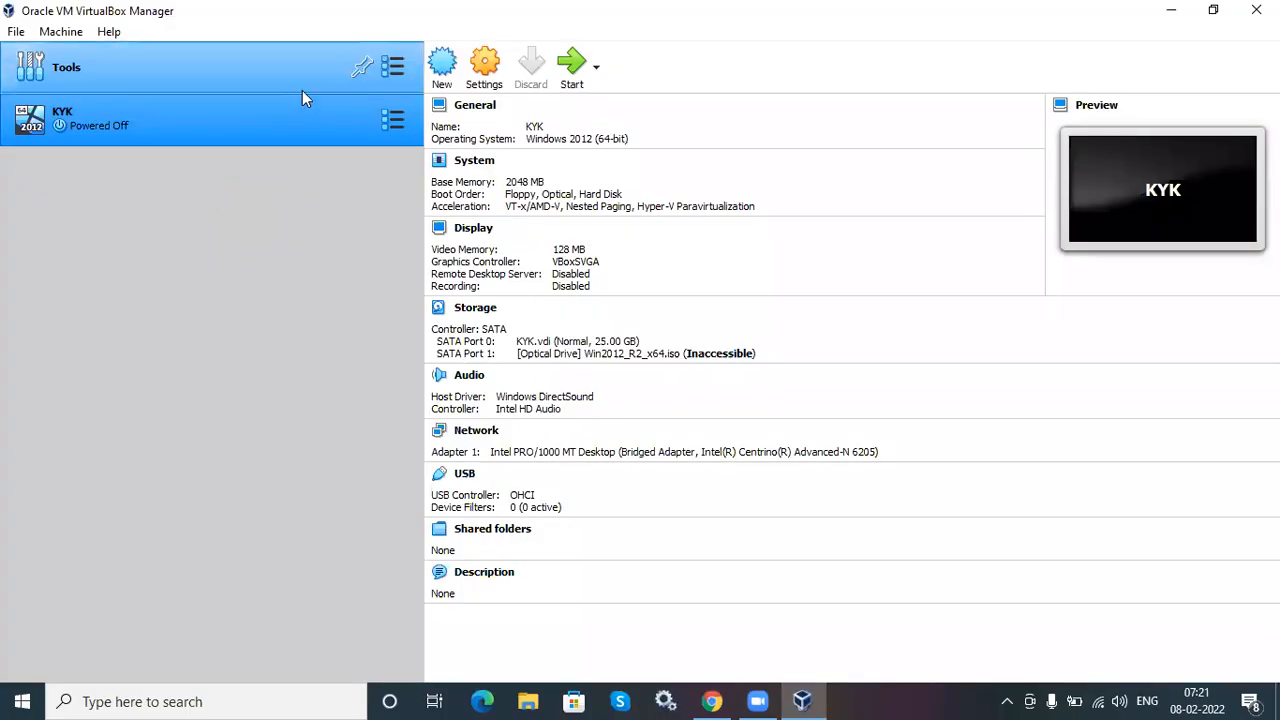
Start the KYK virtual machine and dismiss its keyboard capture and mouse pointer integration notices
double_click(270, 127)
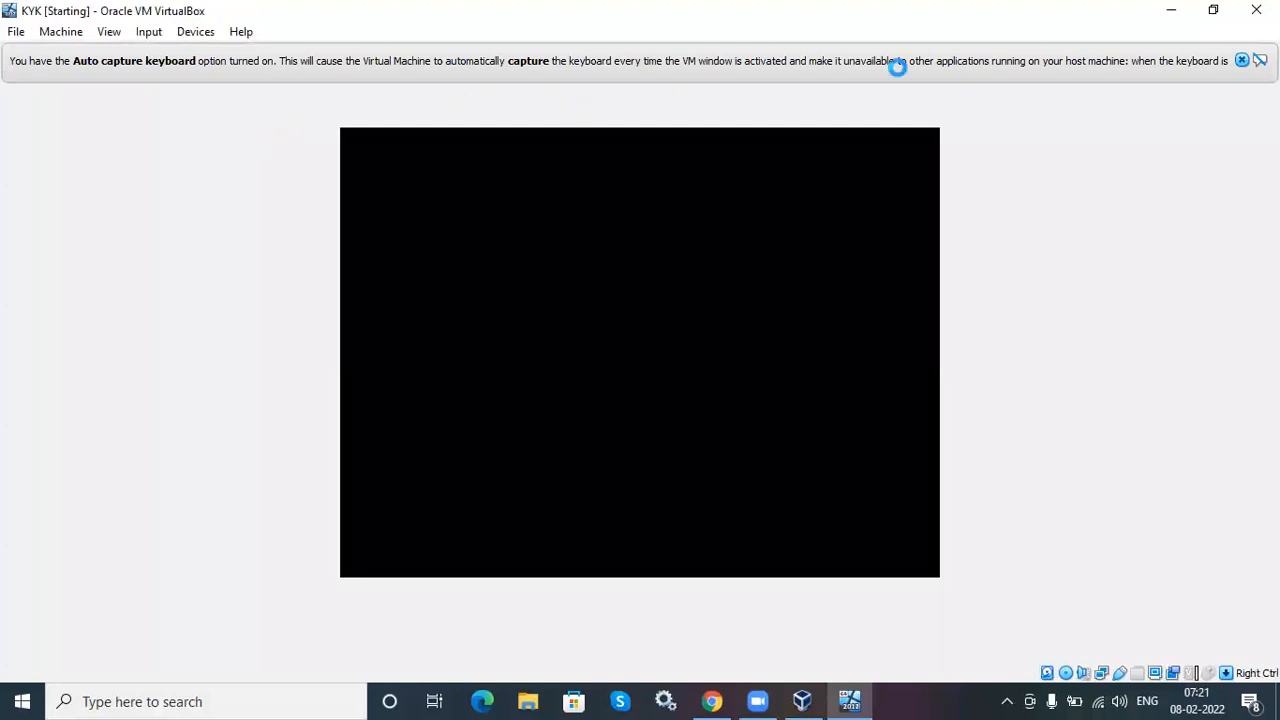
click(1242, 60)
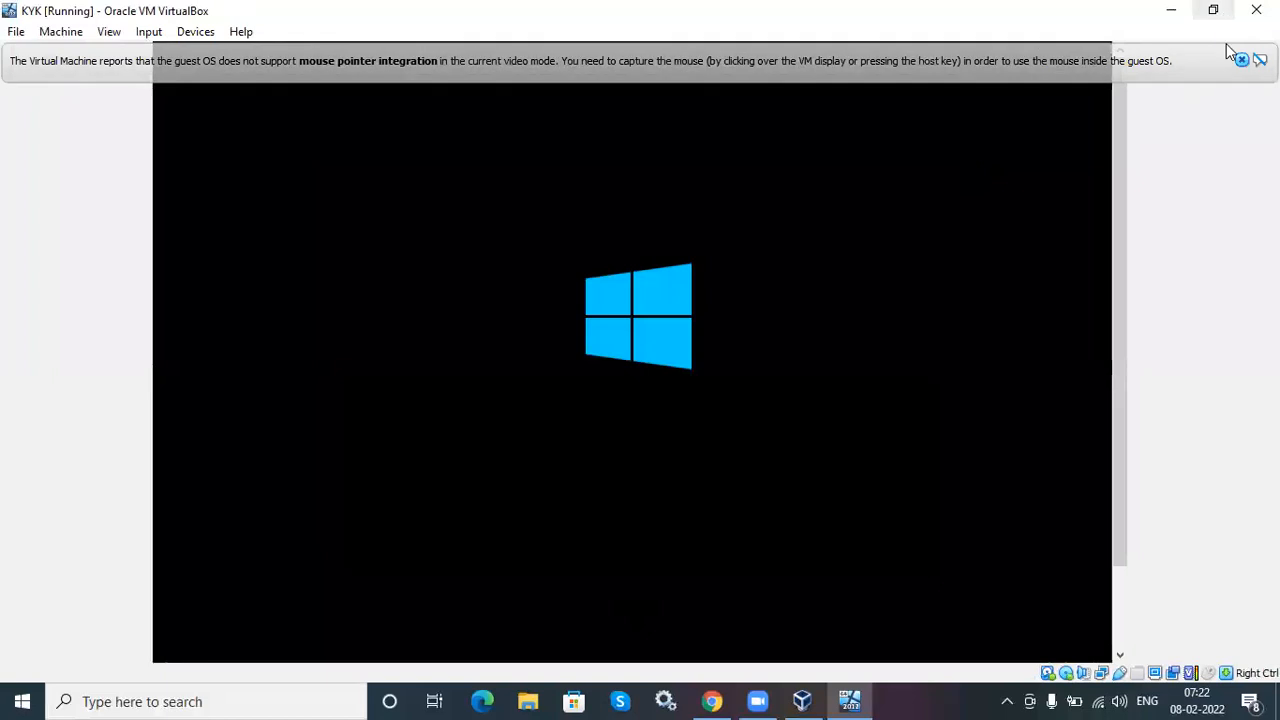
click(1241, 61)
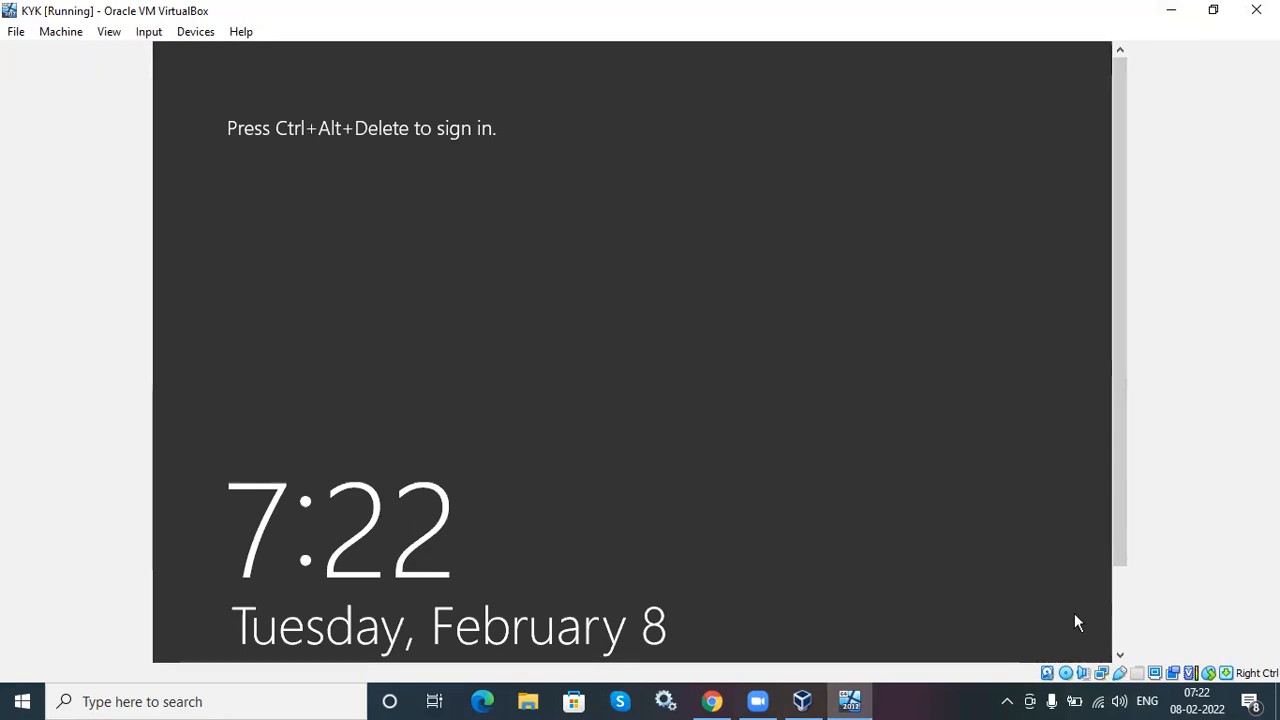
Sign in to the KYK virtual machine's Administrator account by entering the account password
key(ctrl+Delete)
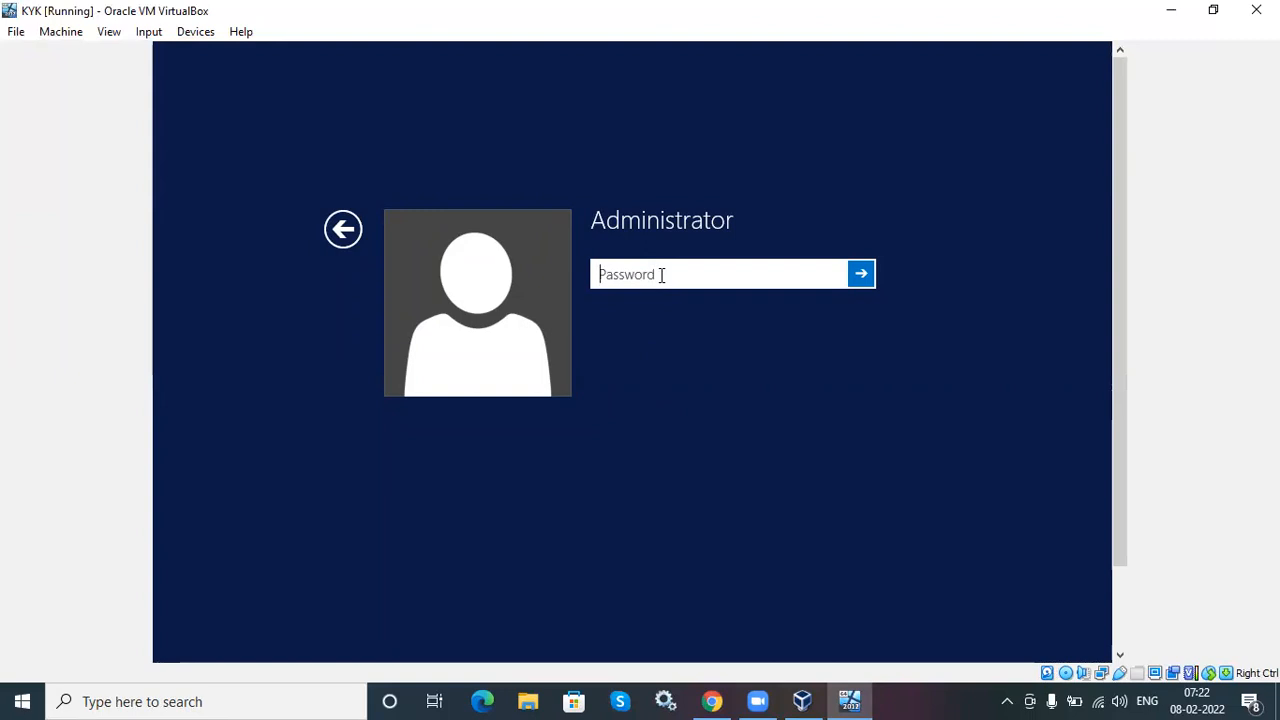
text(*******)
key(Caps_Lock)
text(****)
key(BackSpace)
key(BackSpace)
key(BackSpace)
key(BackSpace)
key(BackSpace)
key(BackSpace)
key(BackSpace)
key(BackSpace)
key(BackSpace)
key(BackSpace)
key(BackSpace)
key(Caps_Lock)
text(*******)
key(Caps_Lock)
text(***)
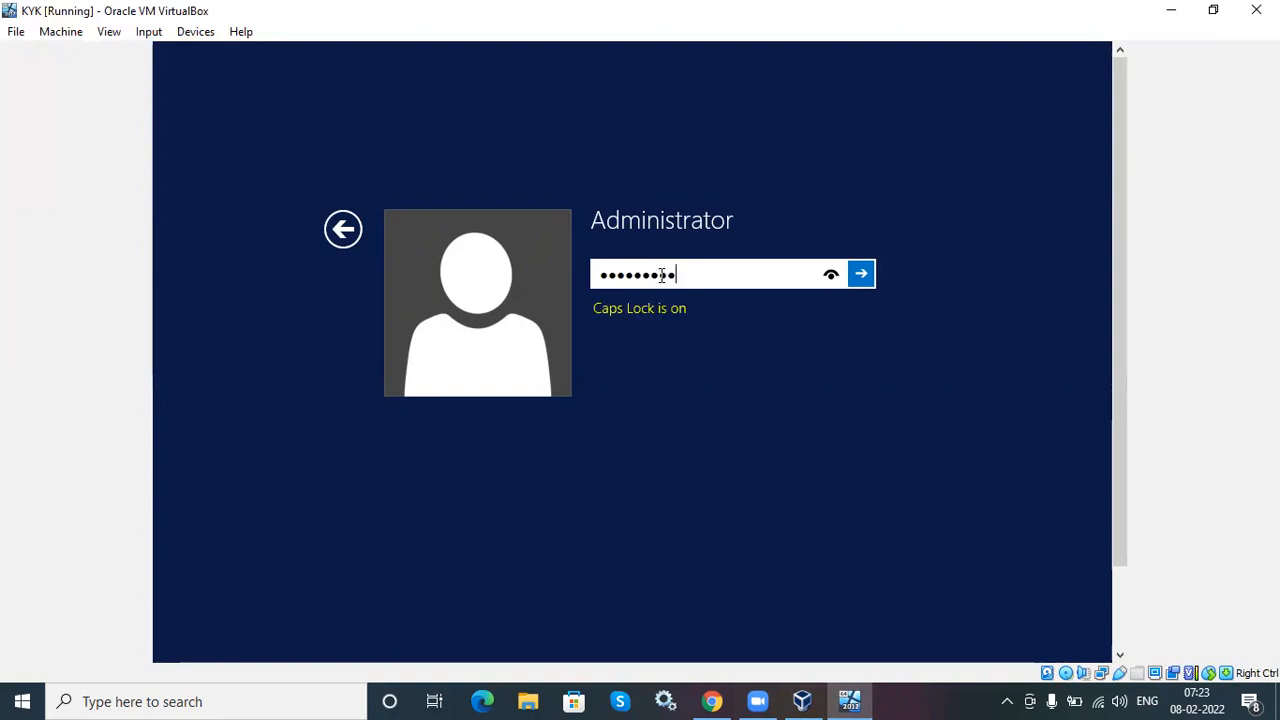
key(Return)
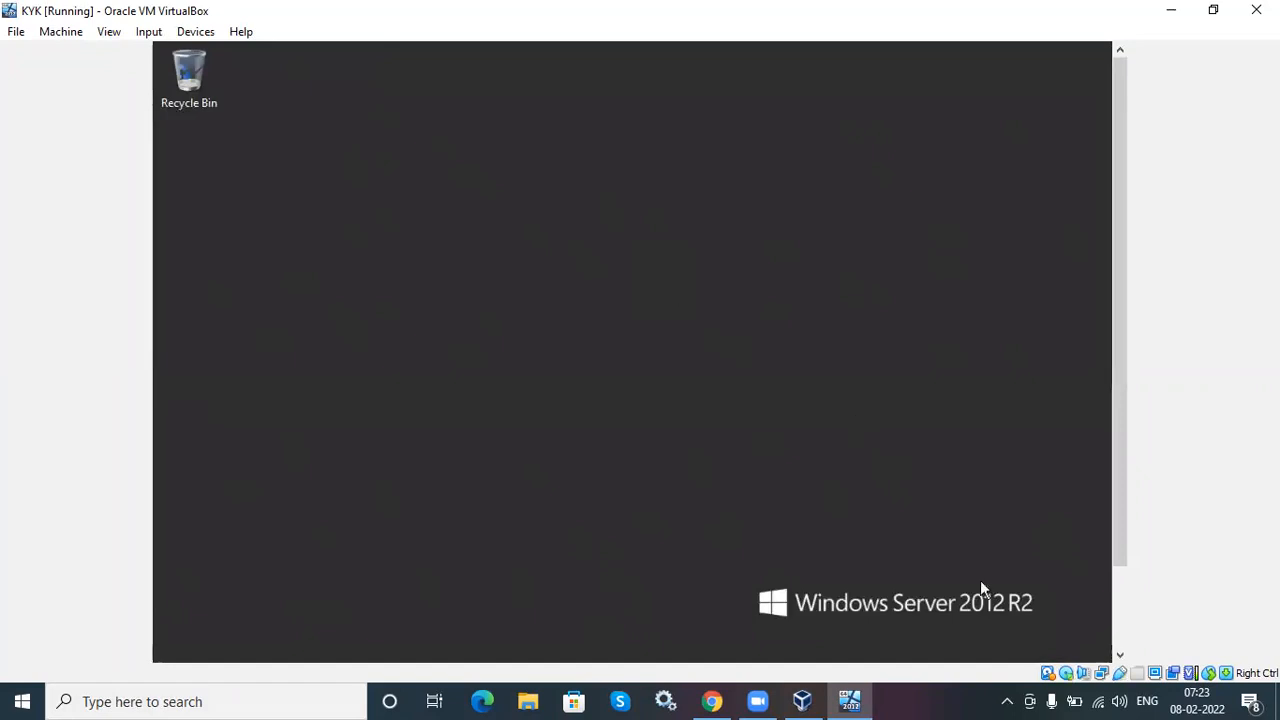
Reveal the taskbar of the KYK guest desktop, open the guest's Run dialog, and close it without running anything
click(1120, 655)
click(1120, 655)
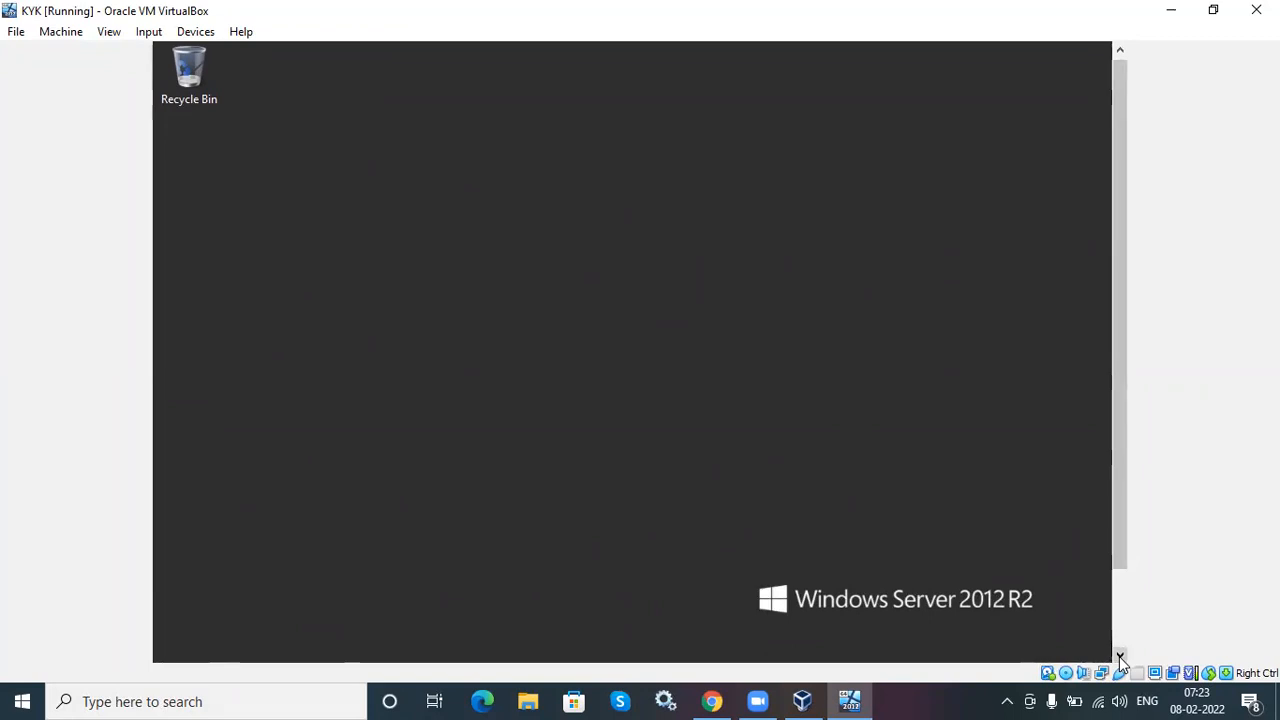
click(1120, 657)
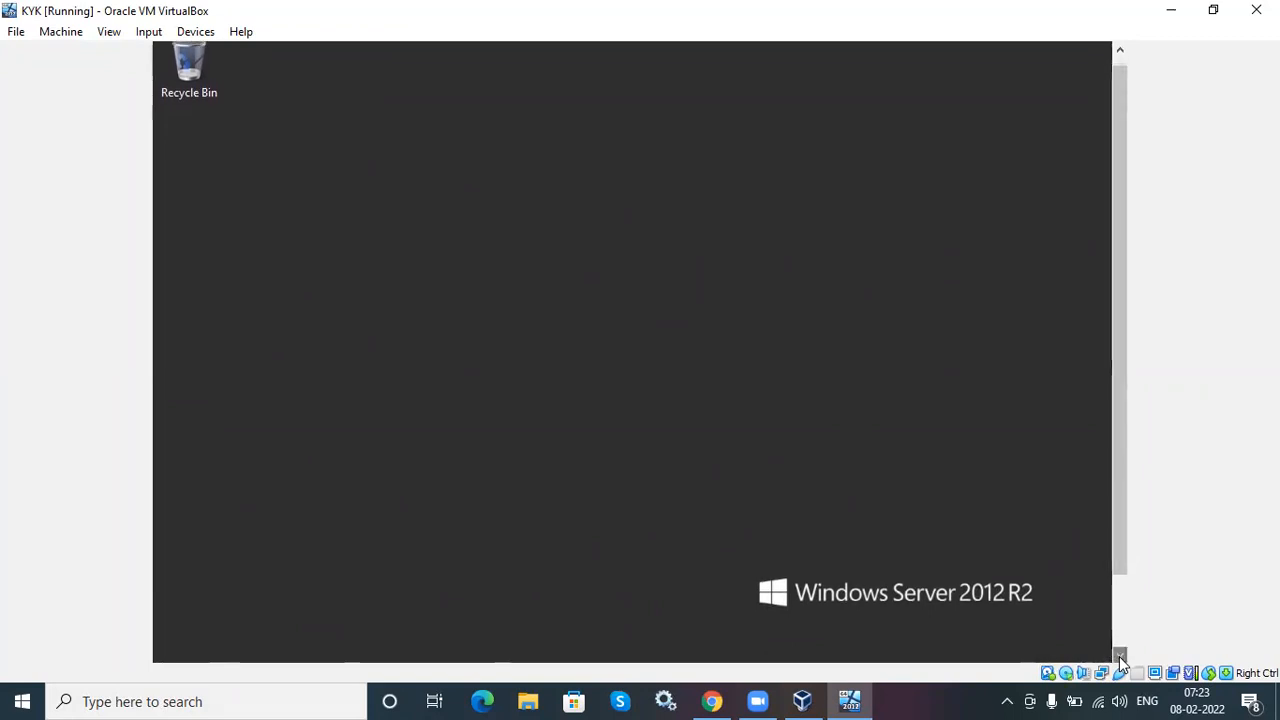
click(1120, 657)
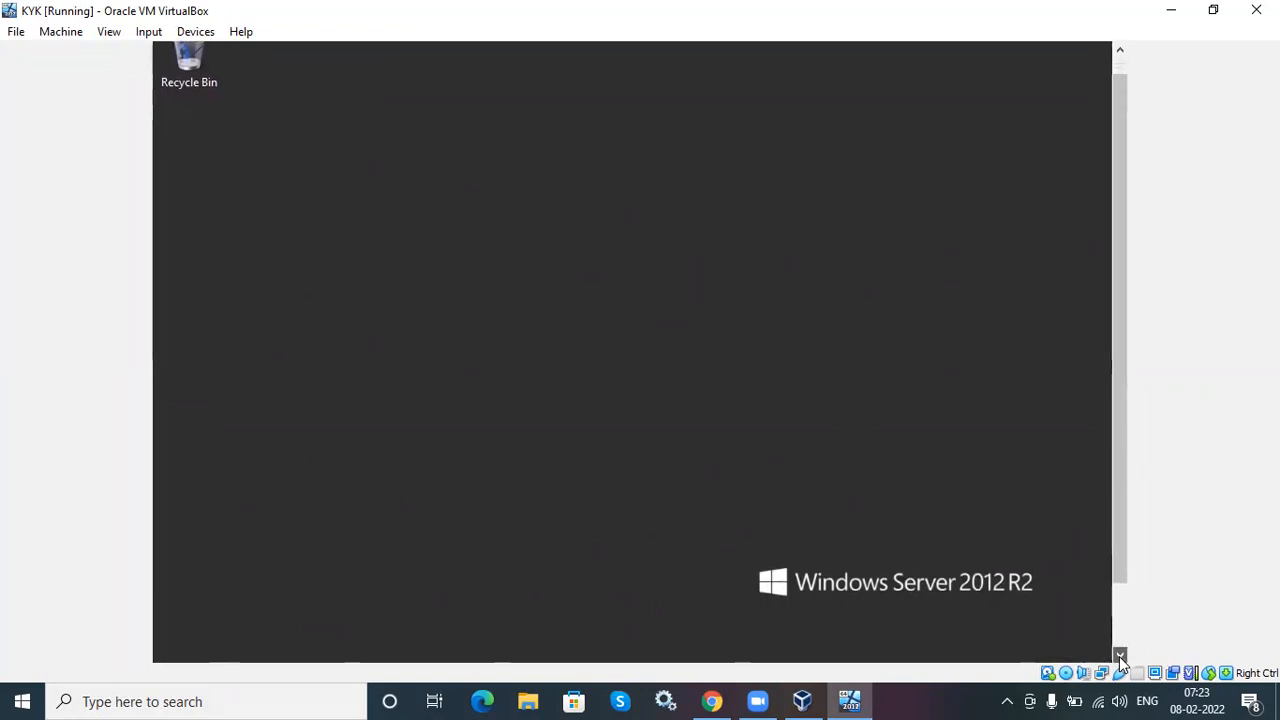
click(1120, 657)
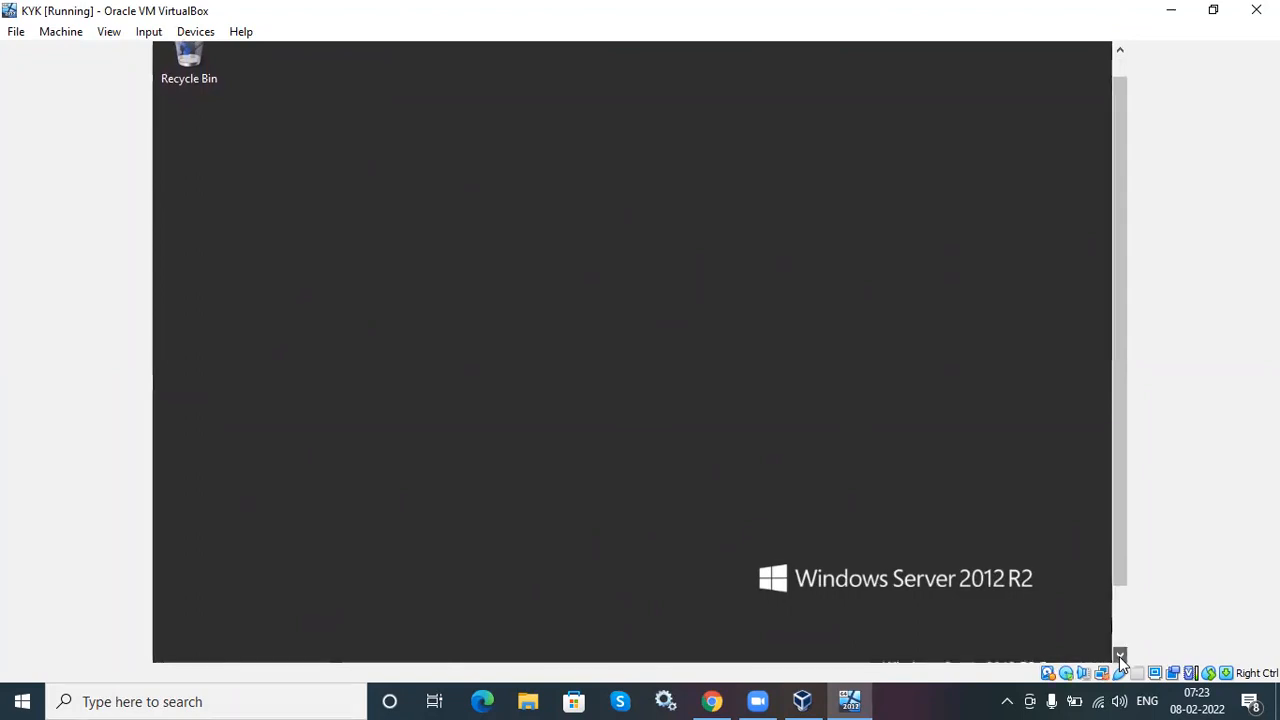
drag(1118, 580, 1120, 644)
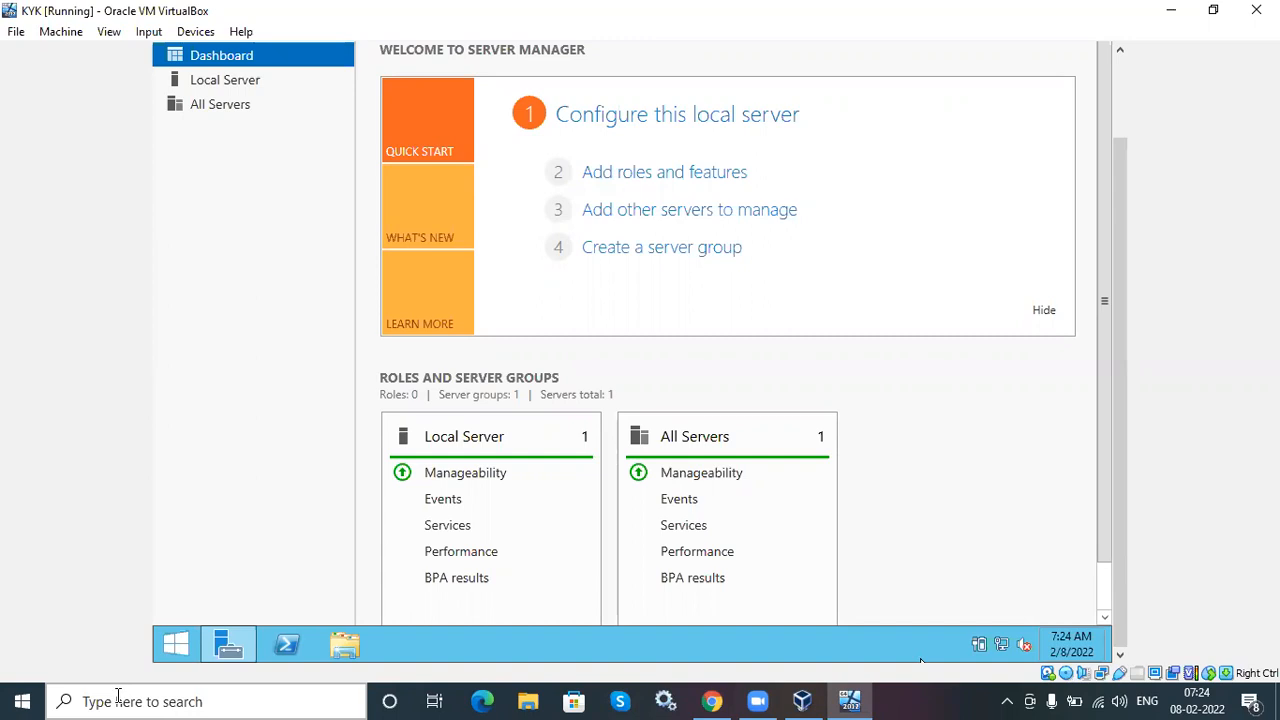
key(super+r)
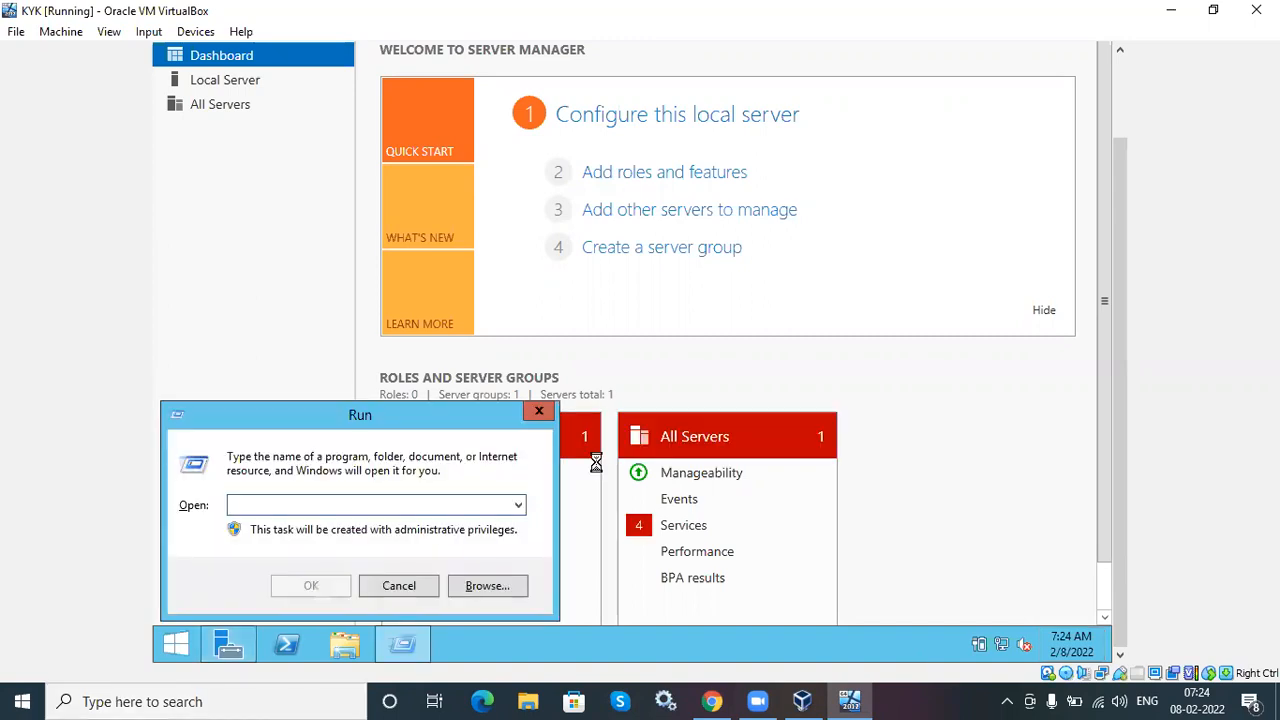
click(546, 410)
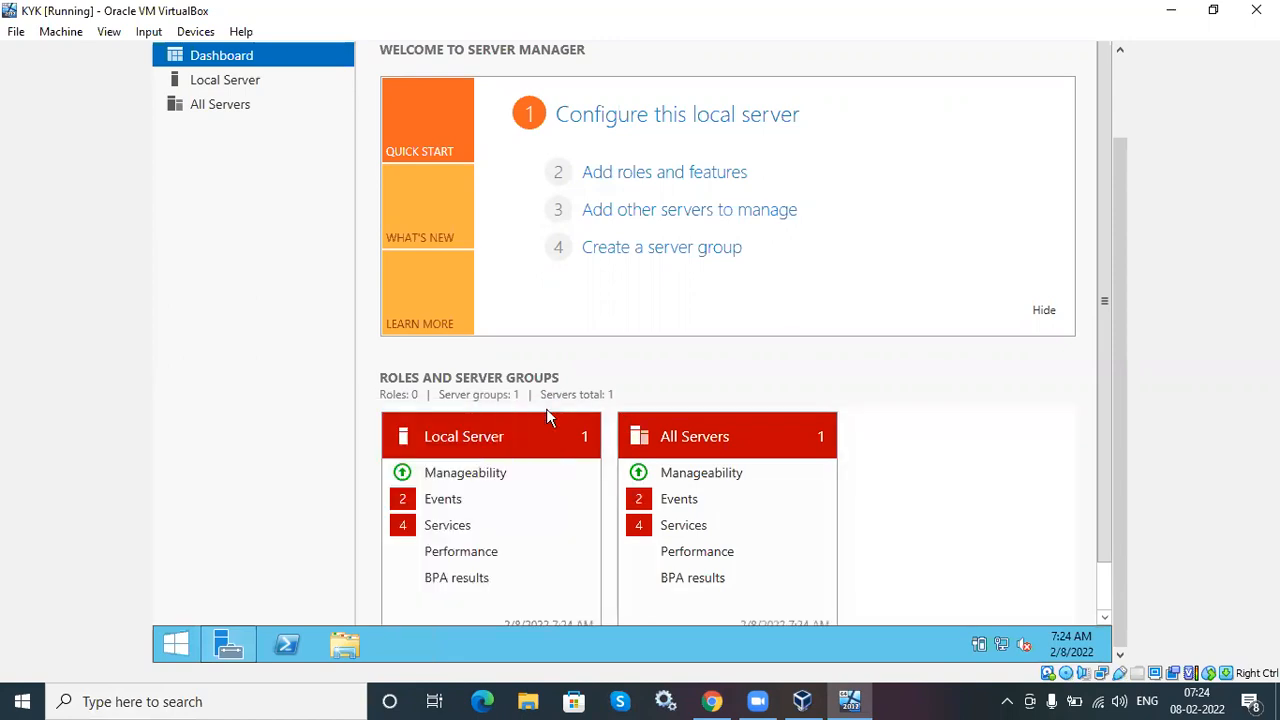
Search the host's Windows for "run", launch cmd from the Run dialog, and close the Command Prompt window
click(137, 699)
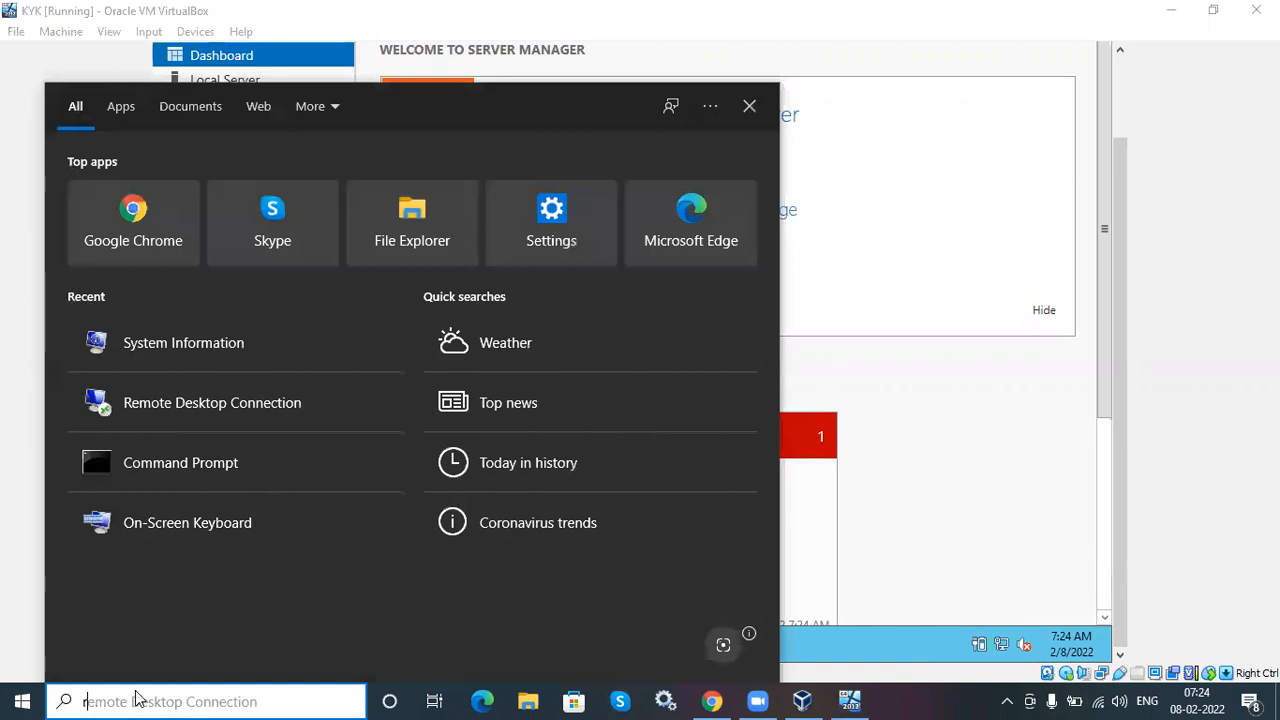
text(run)
key(Return)
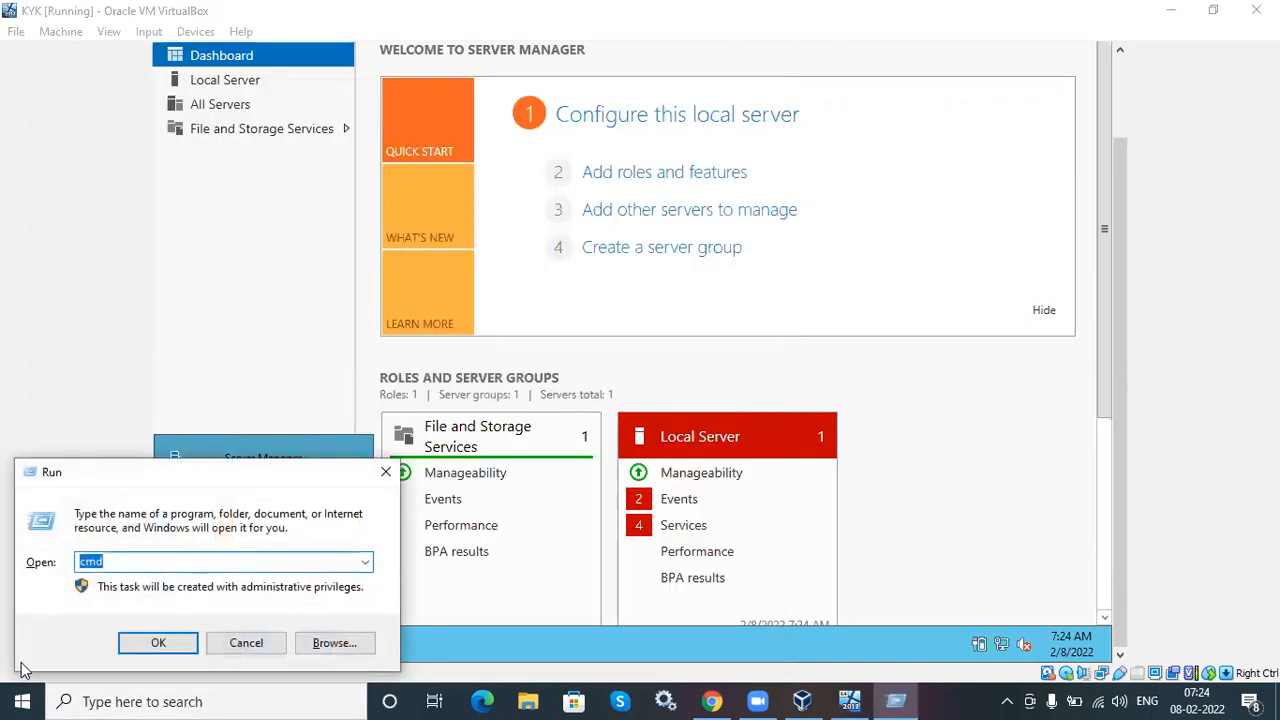
key(Return)
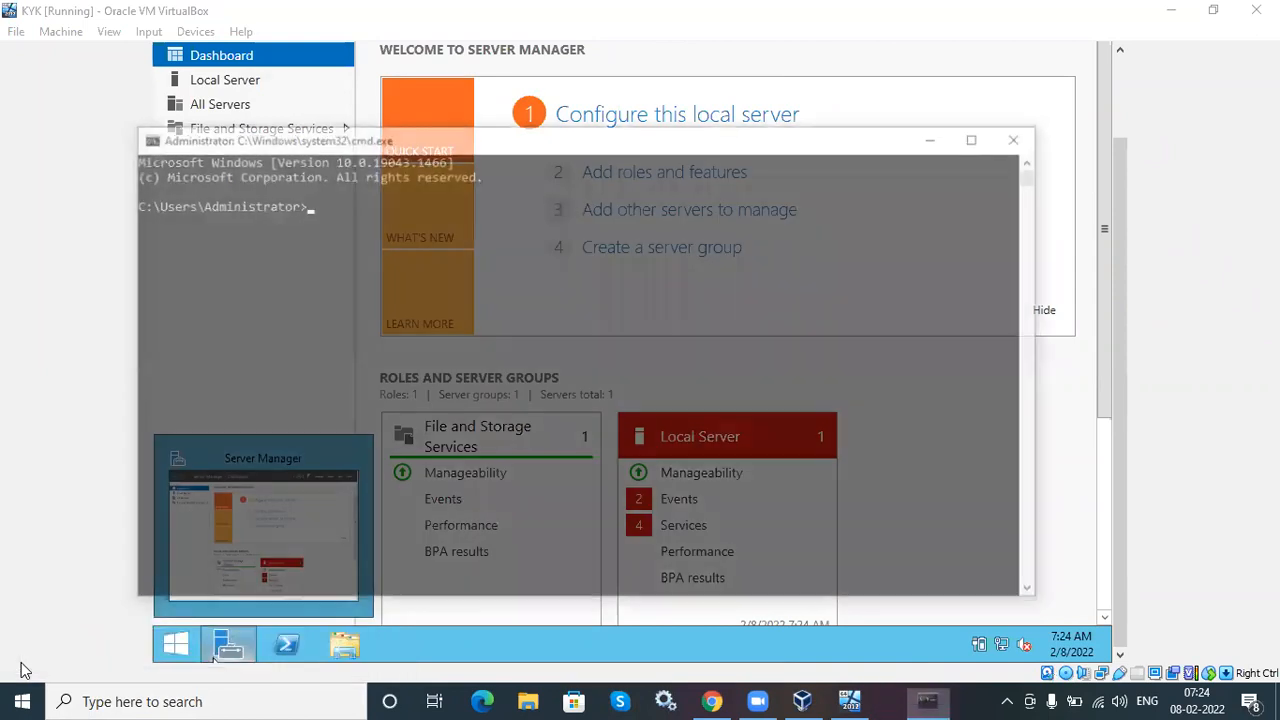
click(3, 483)
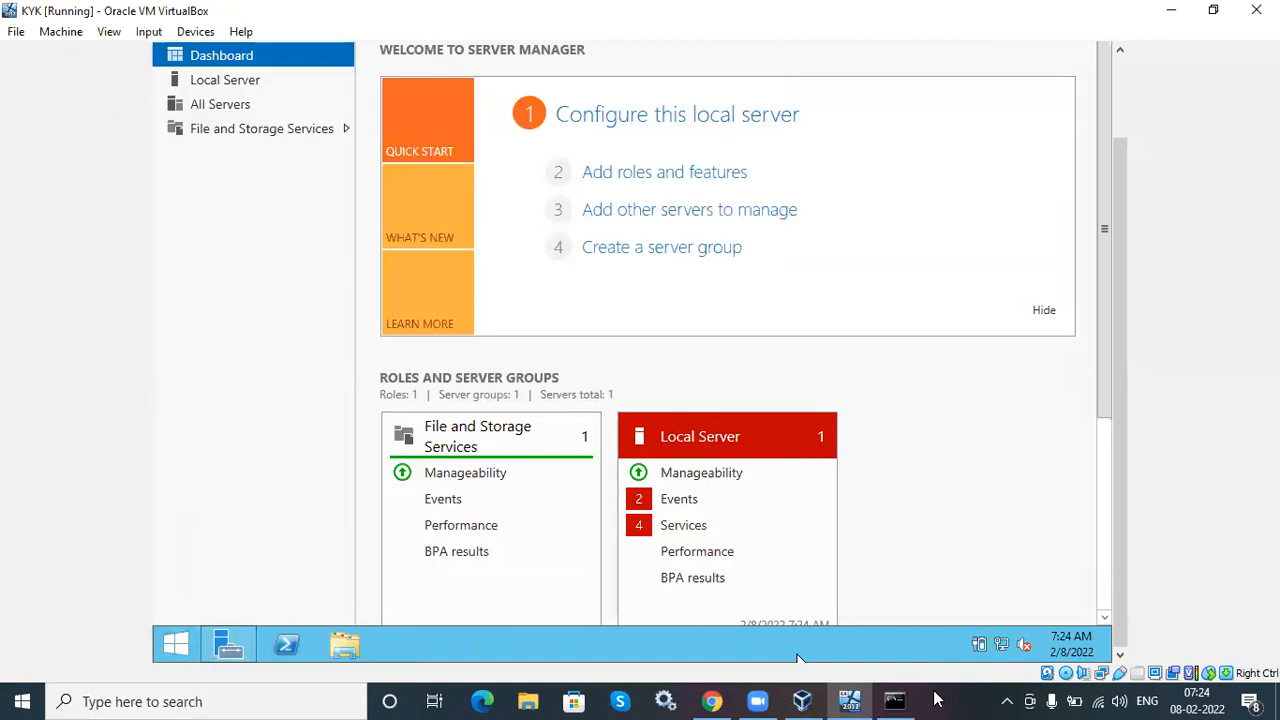
click(895, 701)
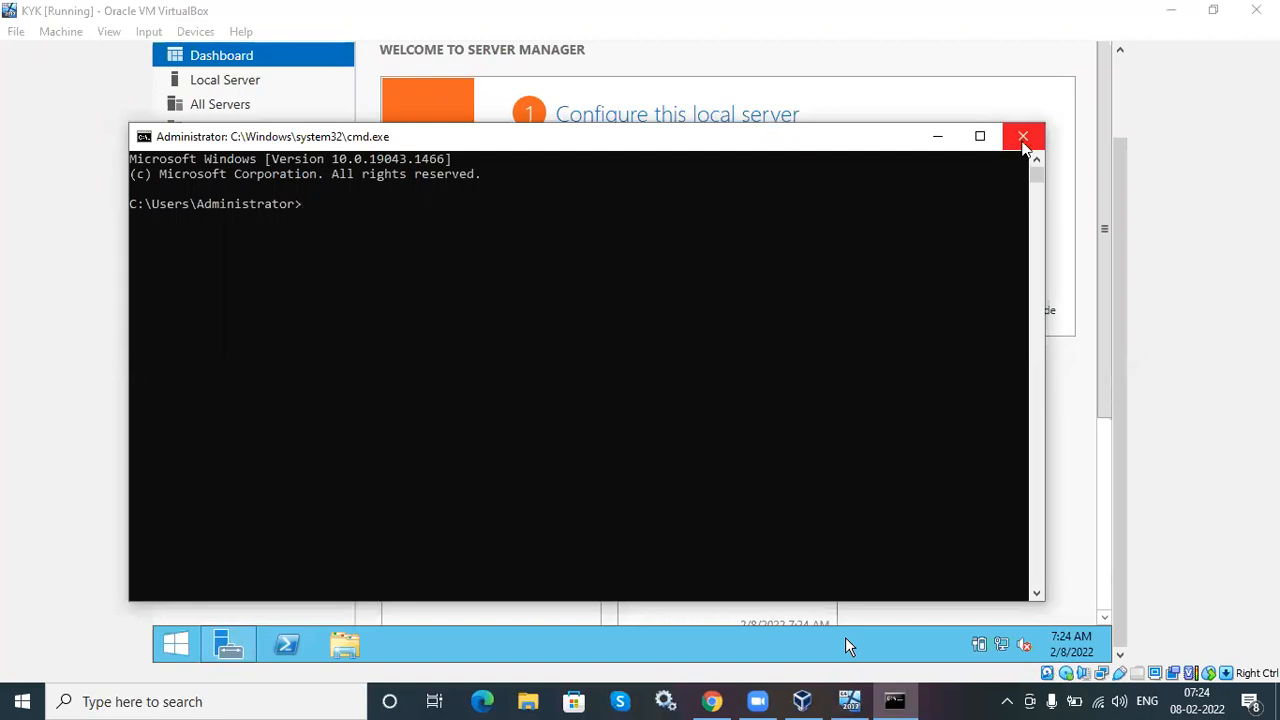
click(1023, 137)
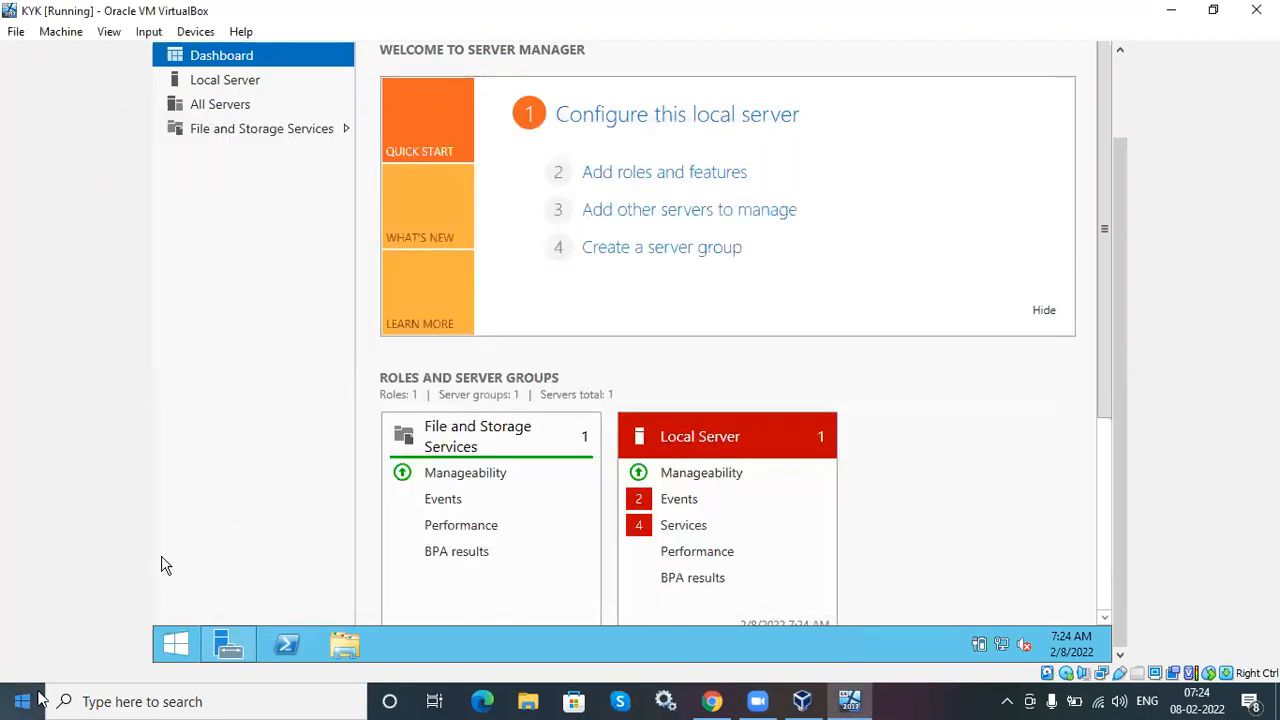
Open the host's Run dialog again by searching for "run", and close it without launching a command
click(82, 700)
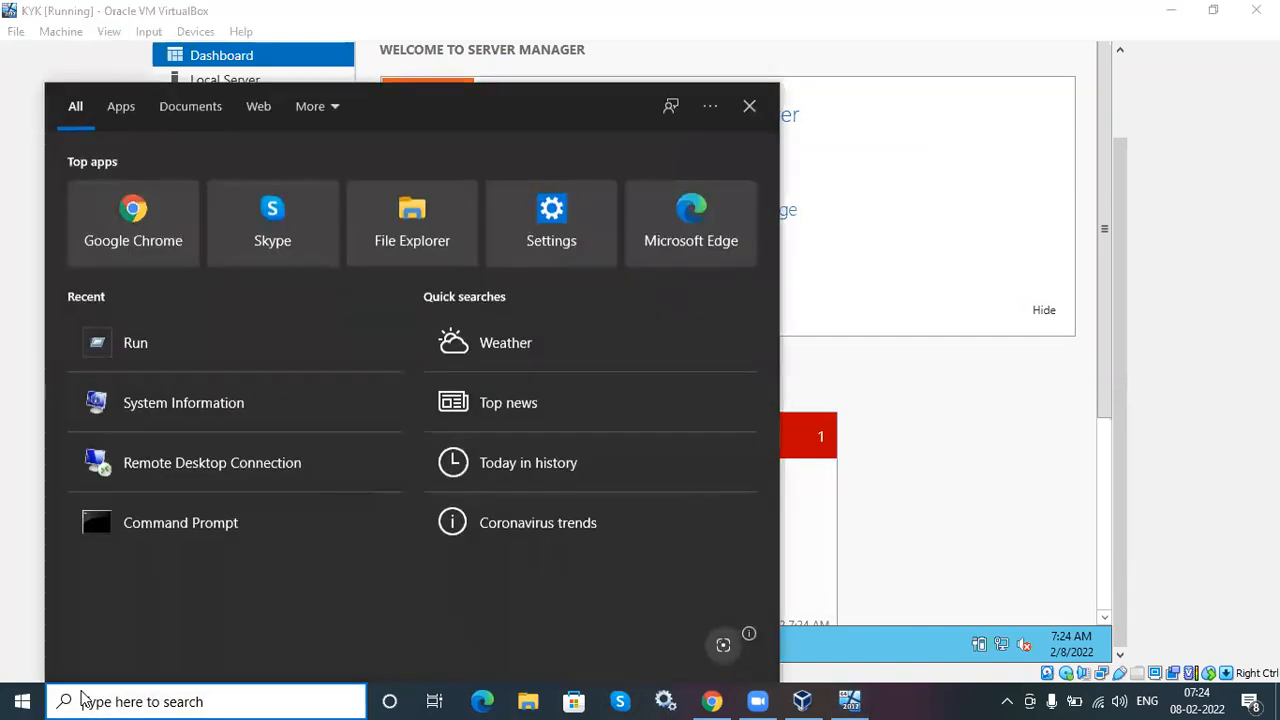
text(rn)
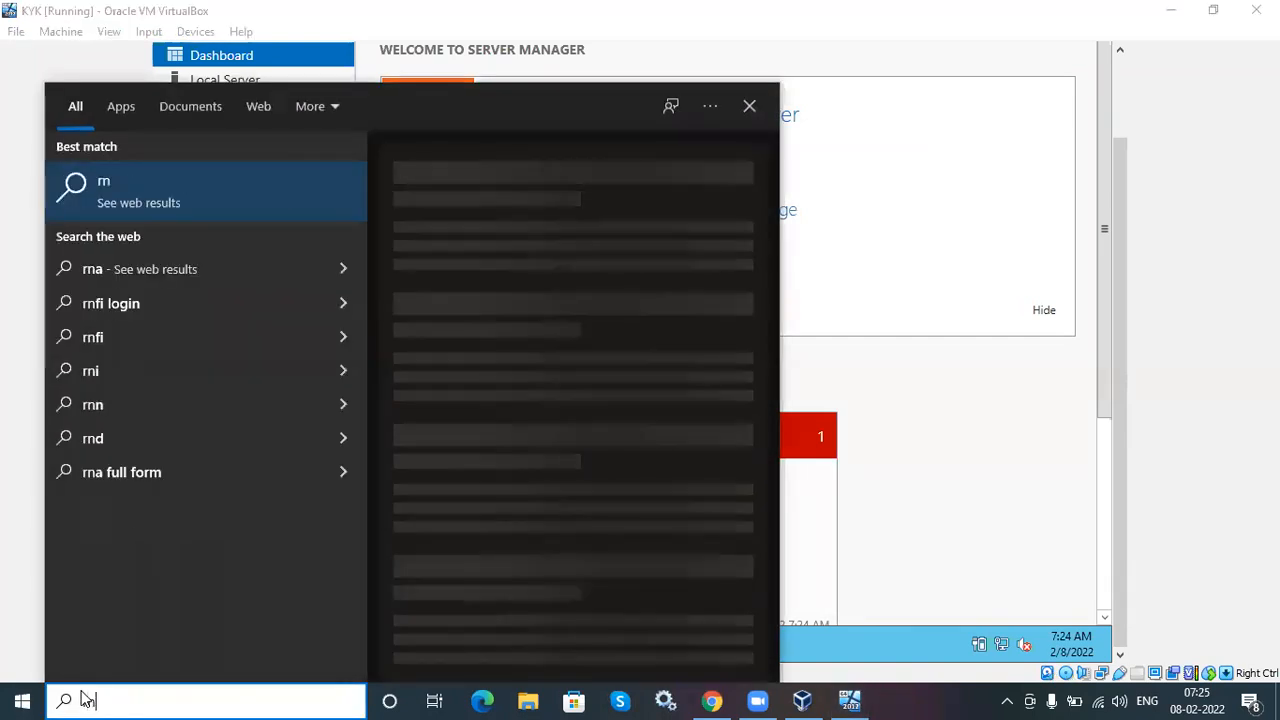
key(BackSpace)
text(un)
key(Return)
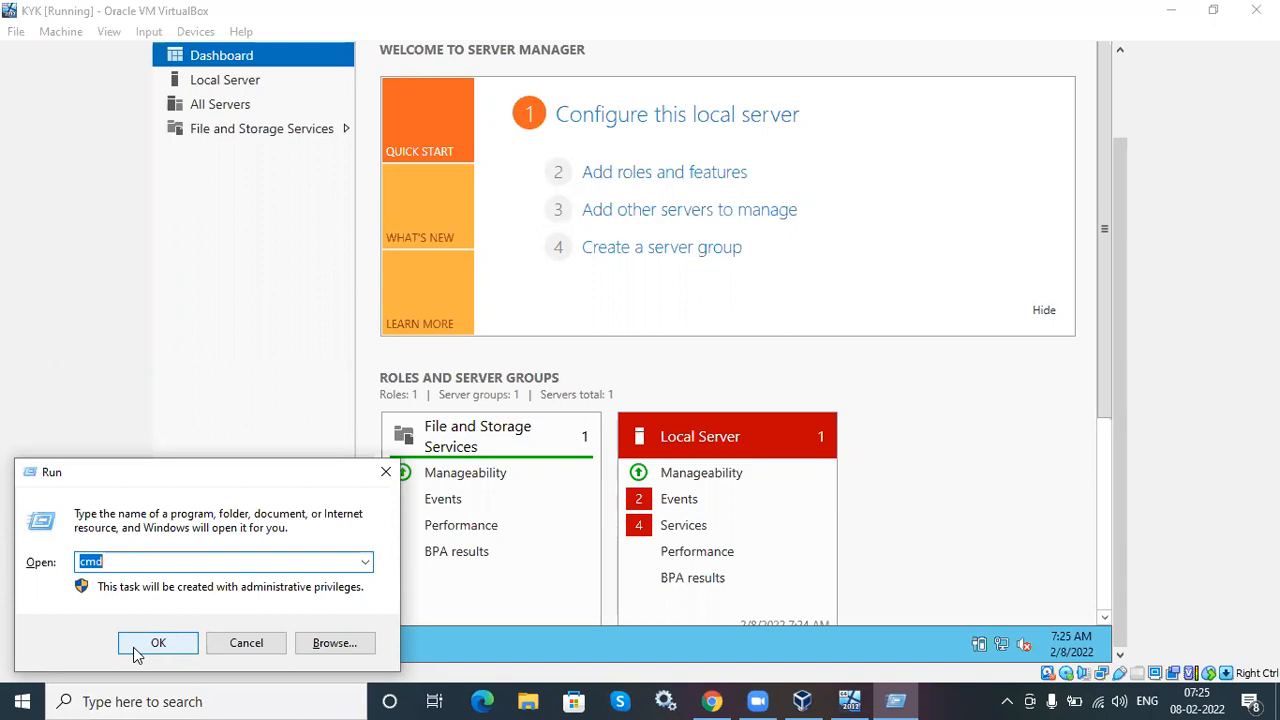
click(385, 474)
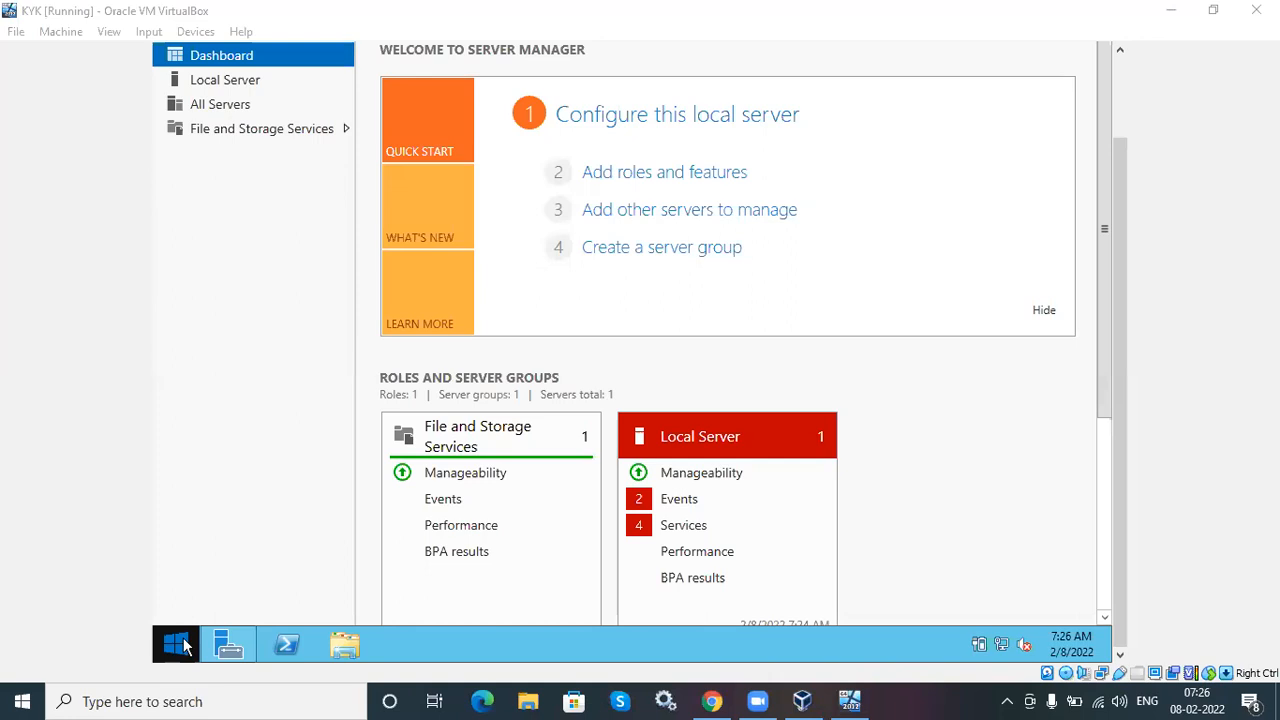
Return the KYK guest to its desktop and launch CMD from the guest's Run dialog
click(180, 646)
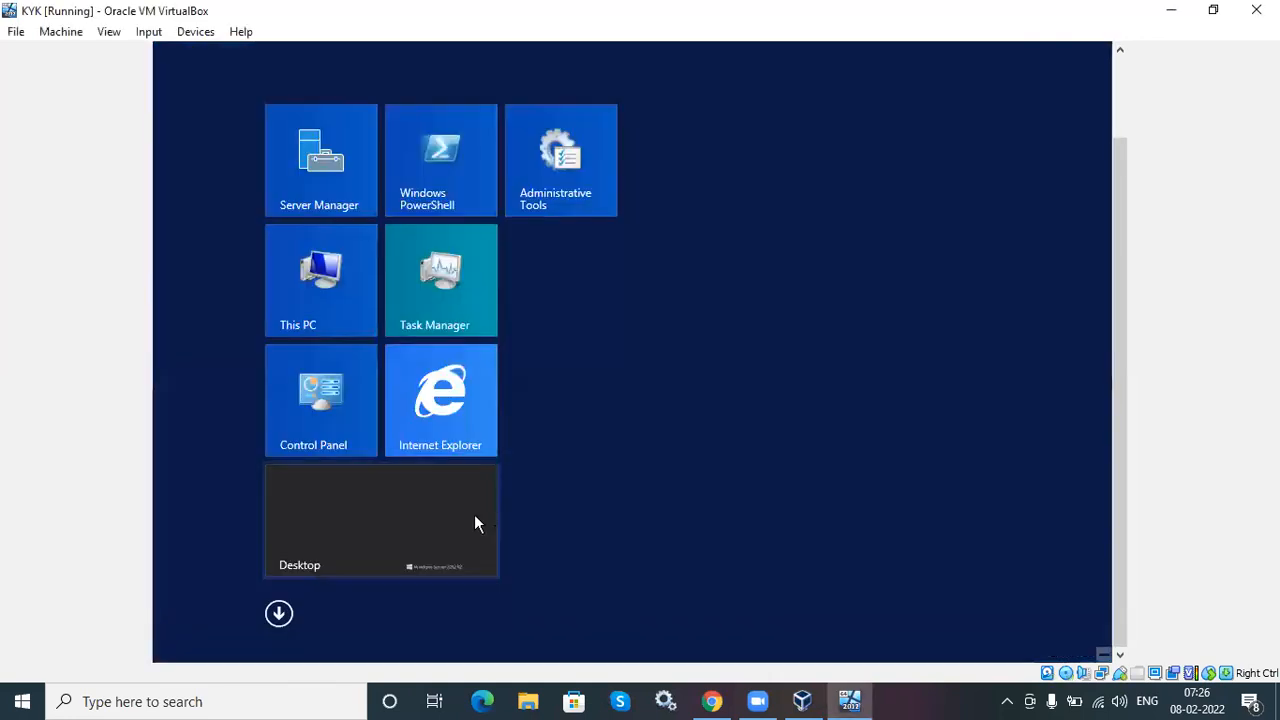
click(403, 519)
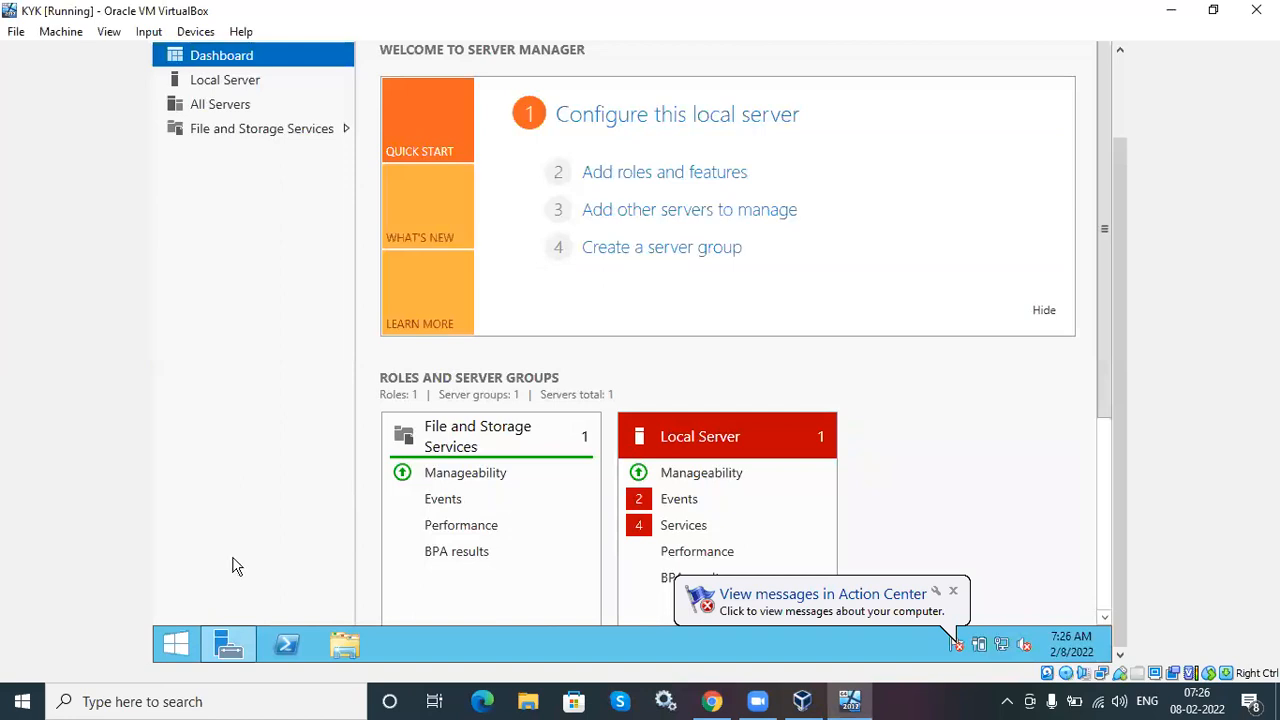
key(super+r)
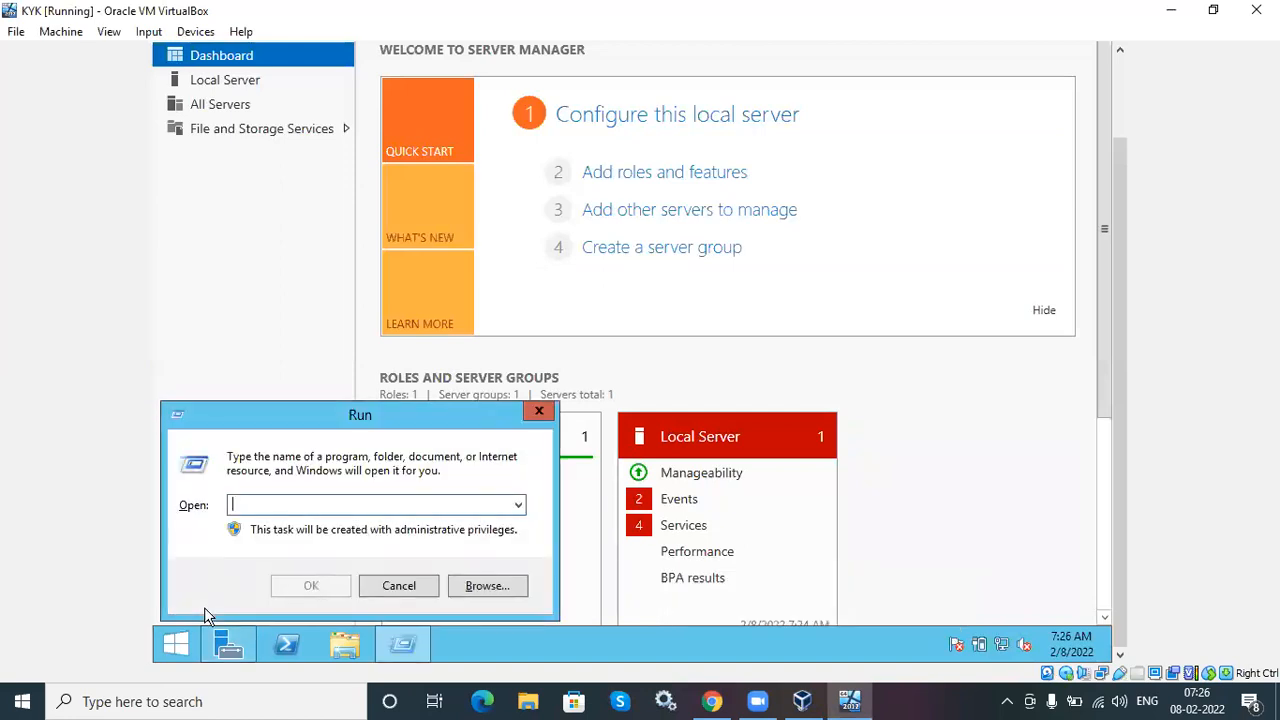
text(CMD)
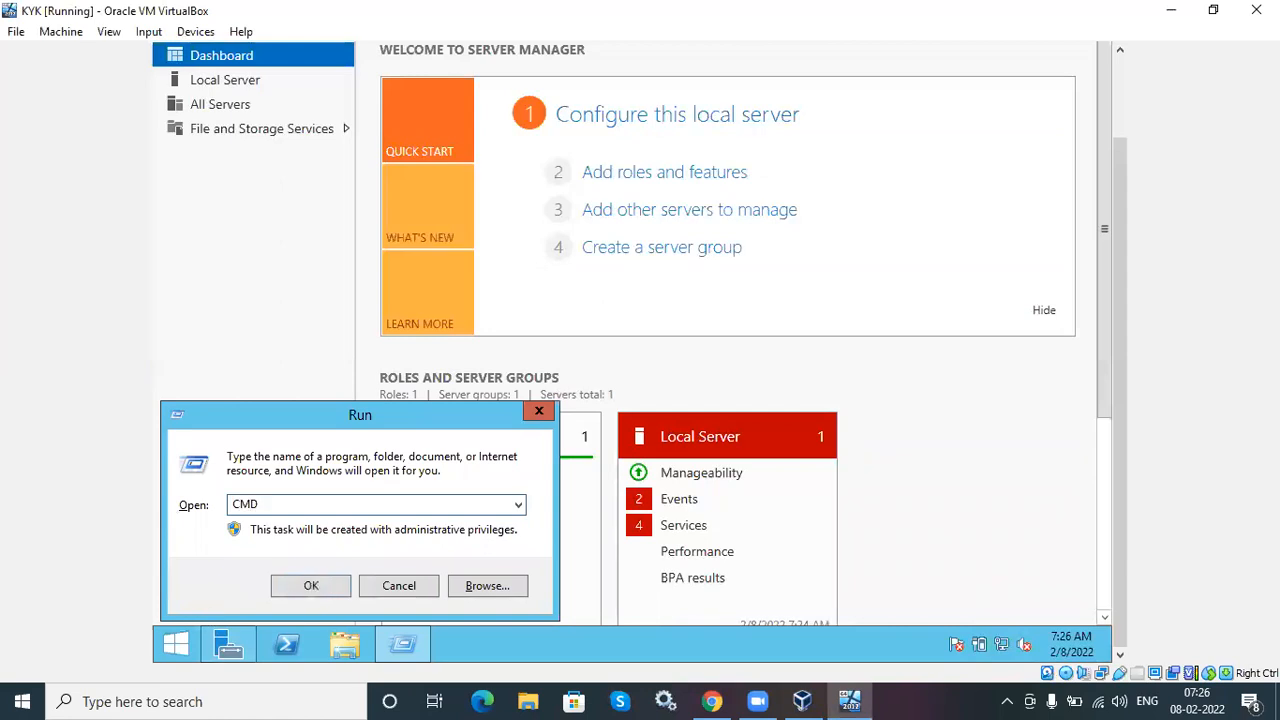
key(Return)
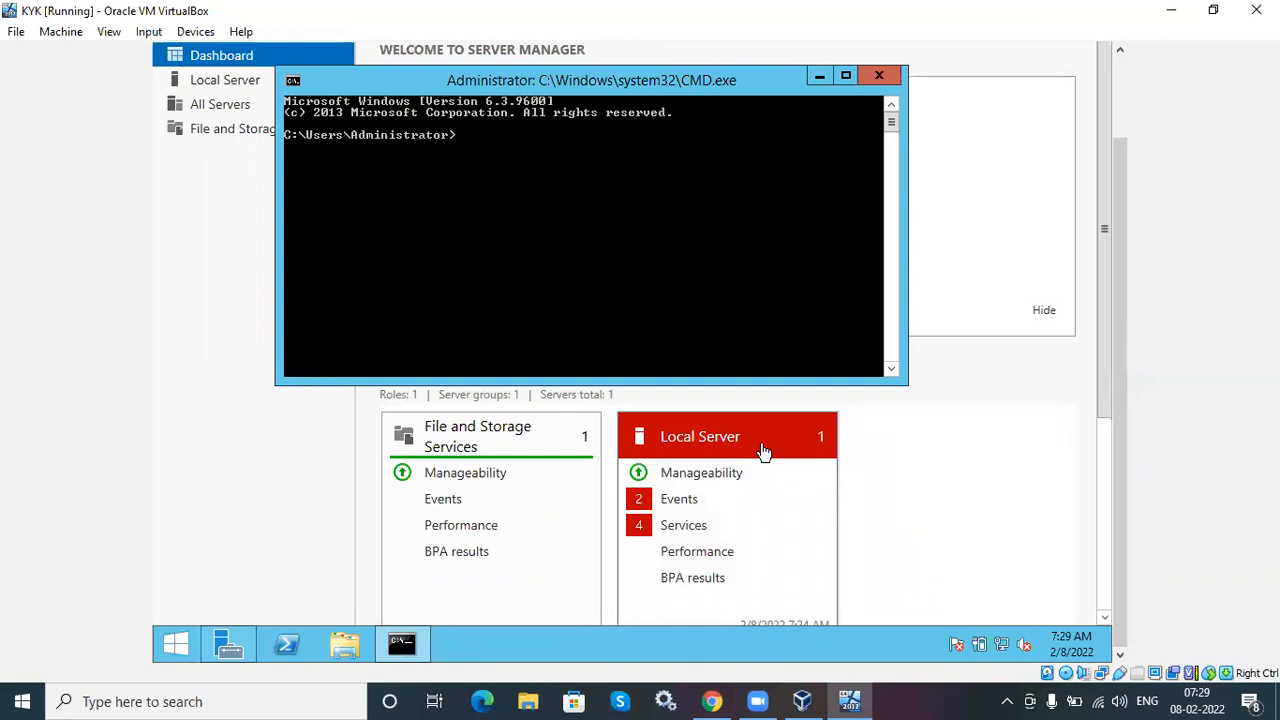
Try to run the command IPCOFIG in the guest's Command Prompt
text(IP CO)
text(NF)
key(BackSpace)
key(BackSpace)
key(BackSpace)
key(BackSpace)
key(BackSpace)
key(BackSpace)
text(PCOFIG)
key(Return)
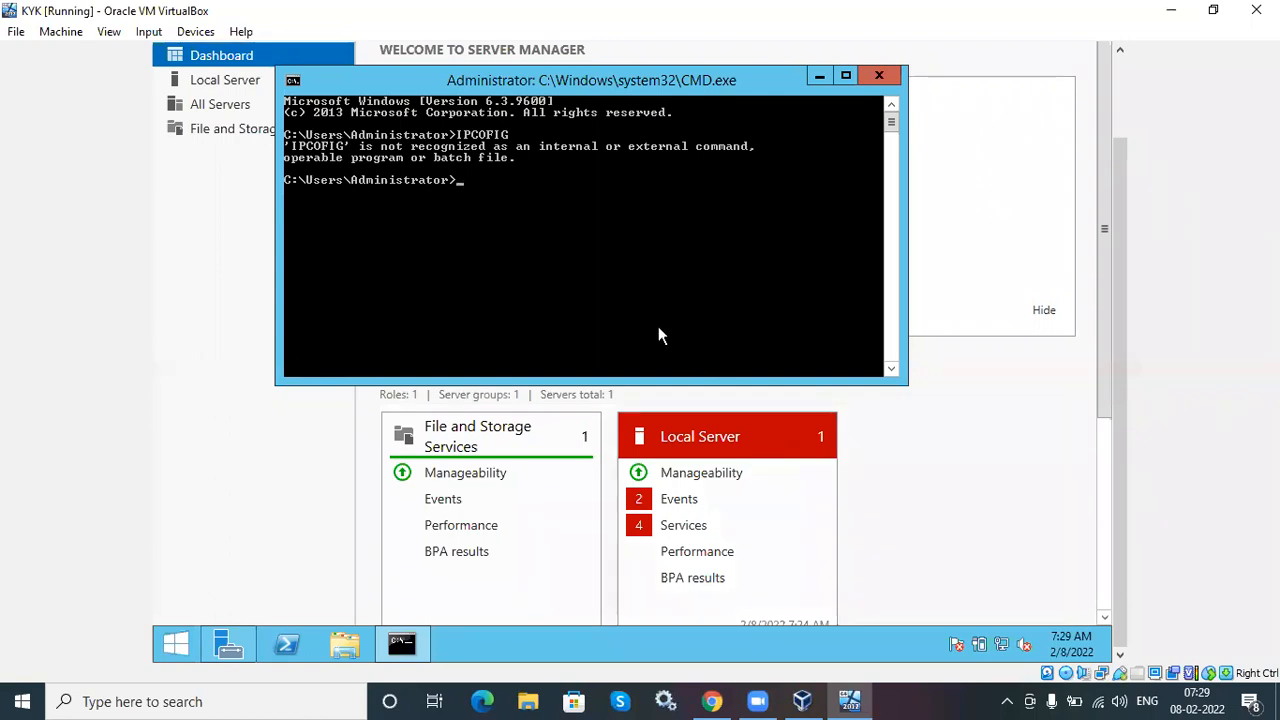
Run IPCONFIG in the guest's Command Prompt and check the Ethernet adapter's IPv4 address
text(IPCONFIG)
key(Return)
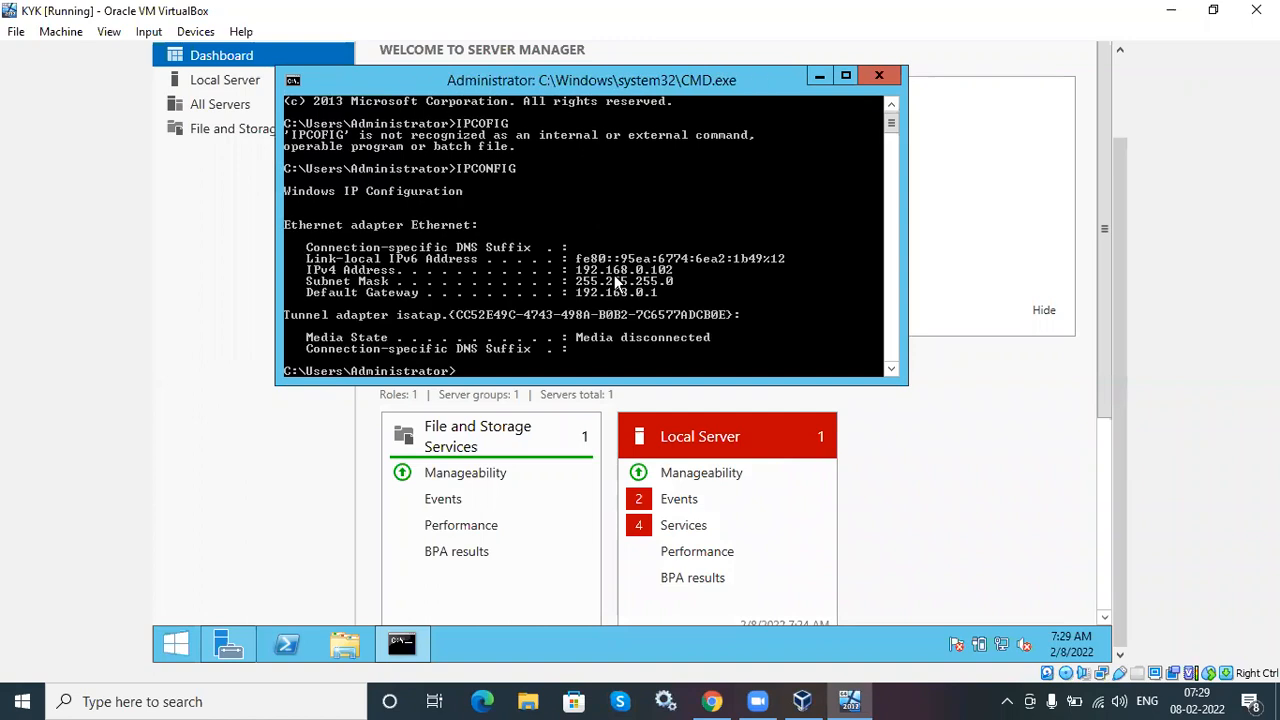
scroll(652, 250, down, 1)
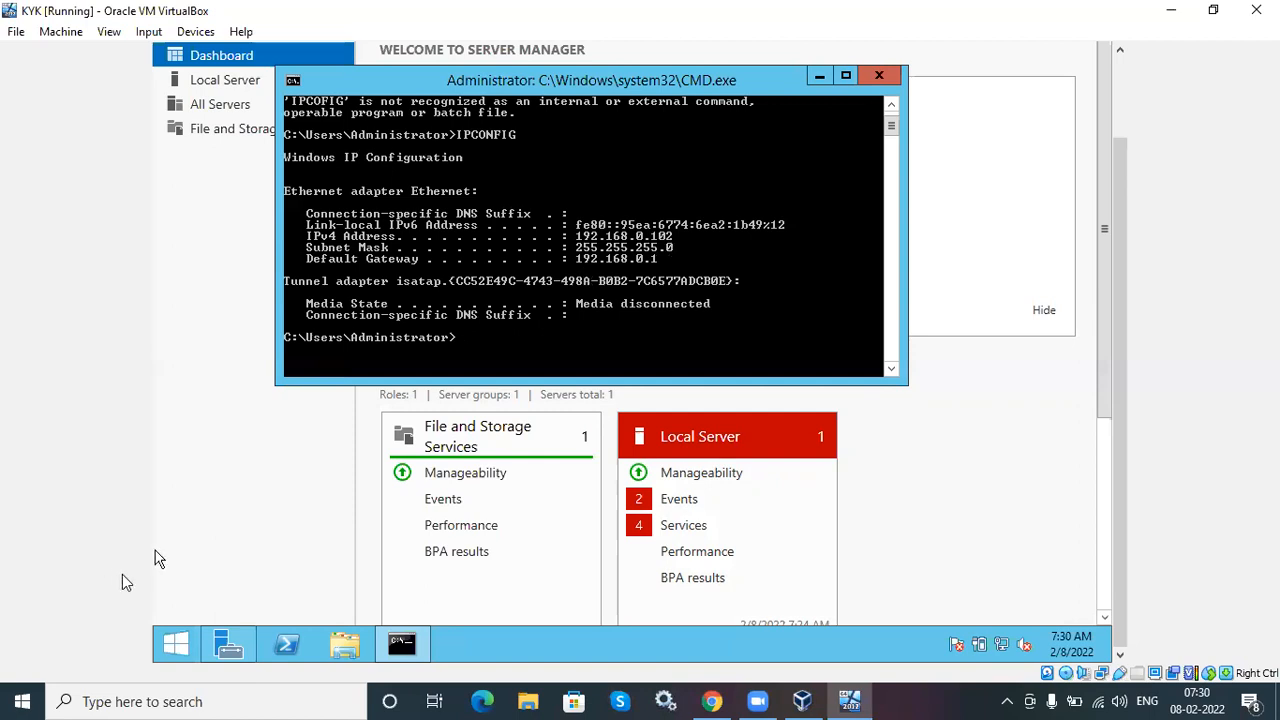
Open Remote Desktop Connection on the host and start a connection to computer 192.168.0.102
click(108, 701)
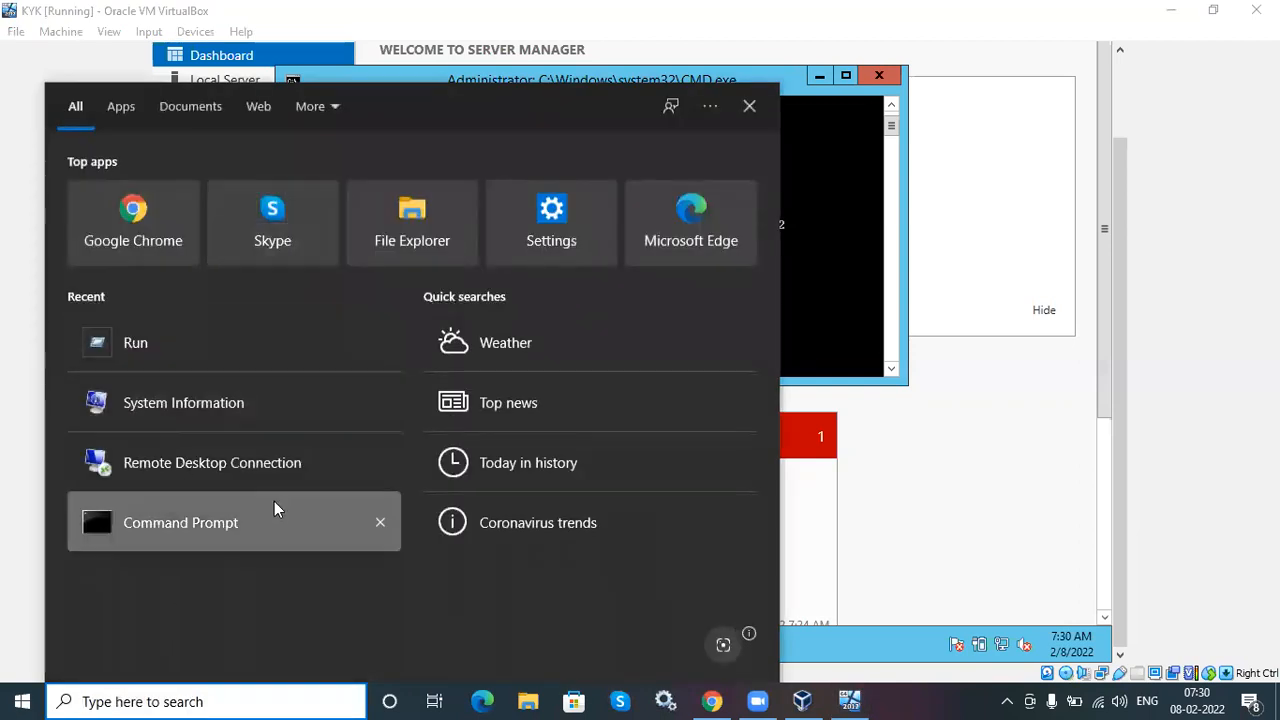
click(232, 467)
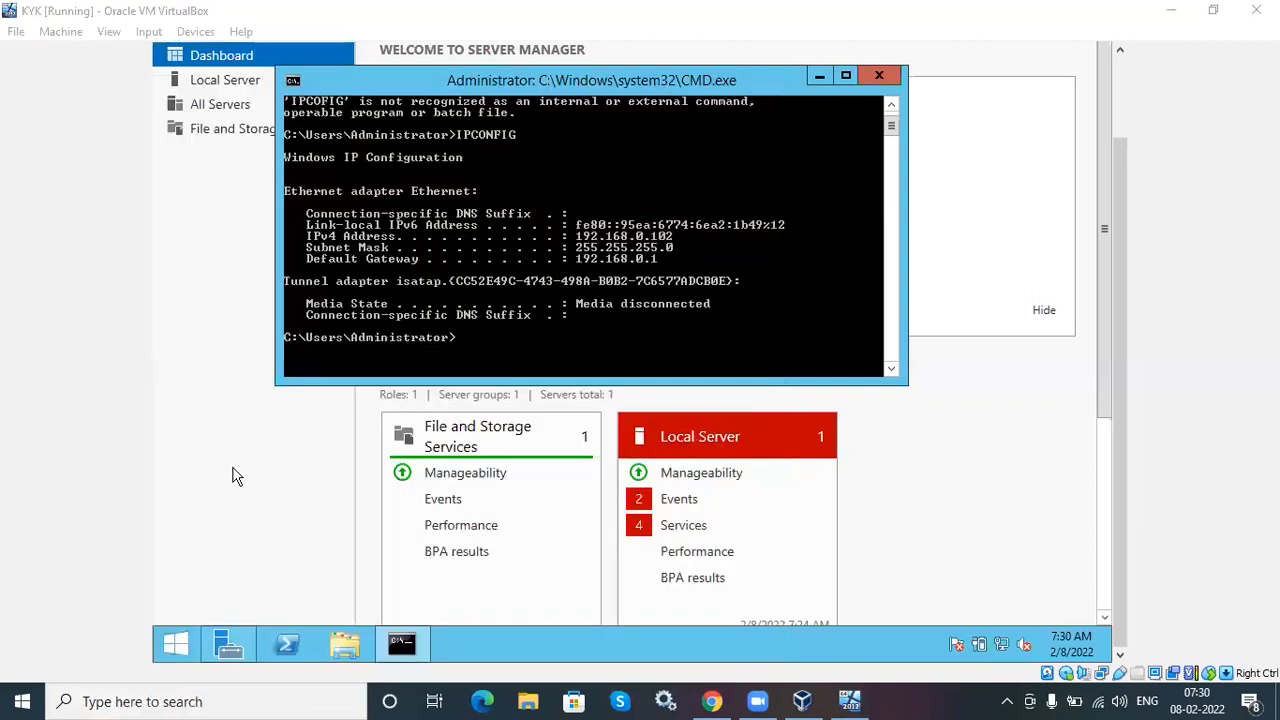
click(633, 226)
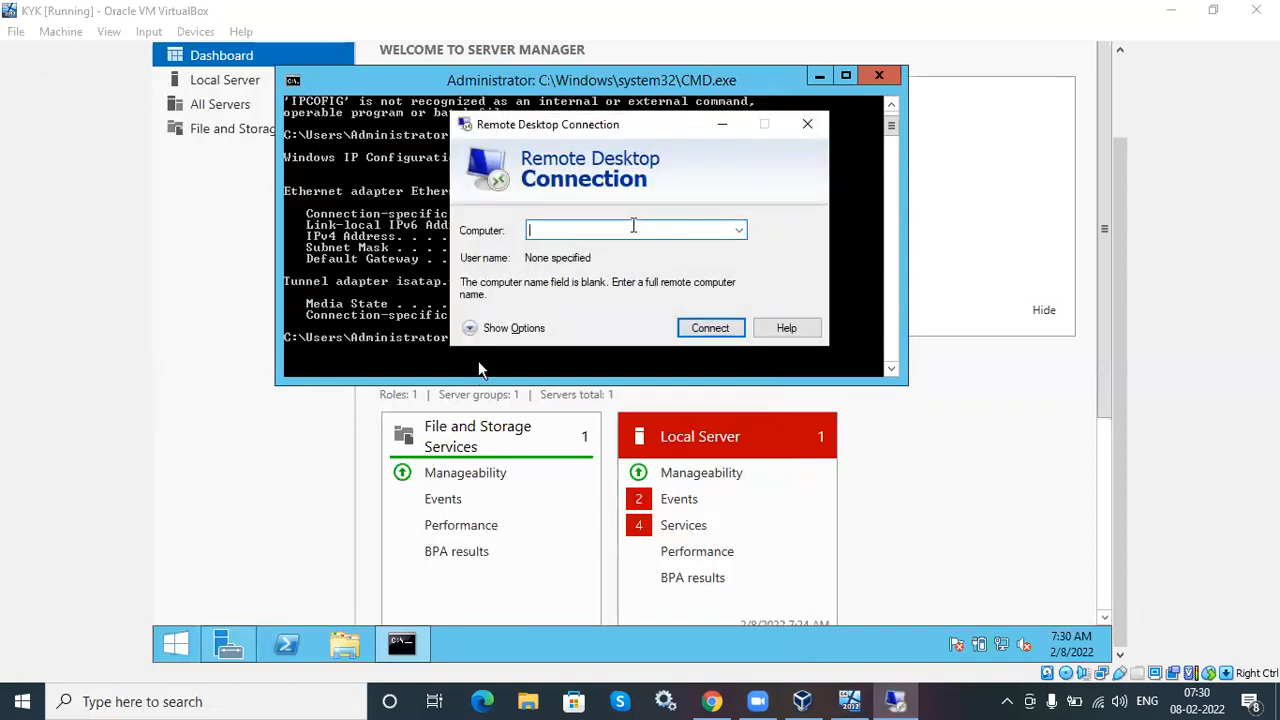
text(19)
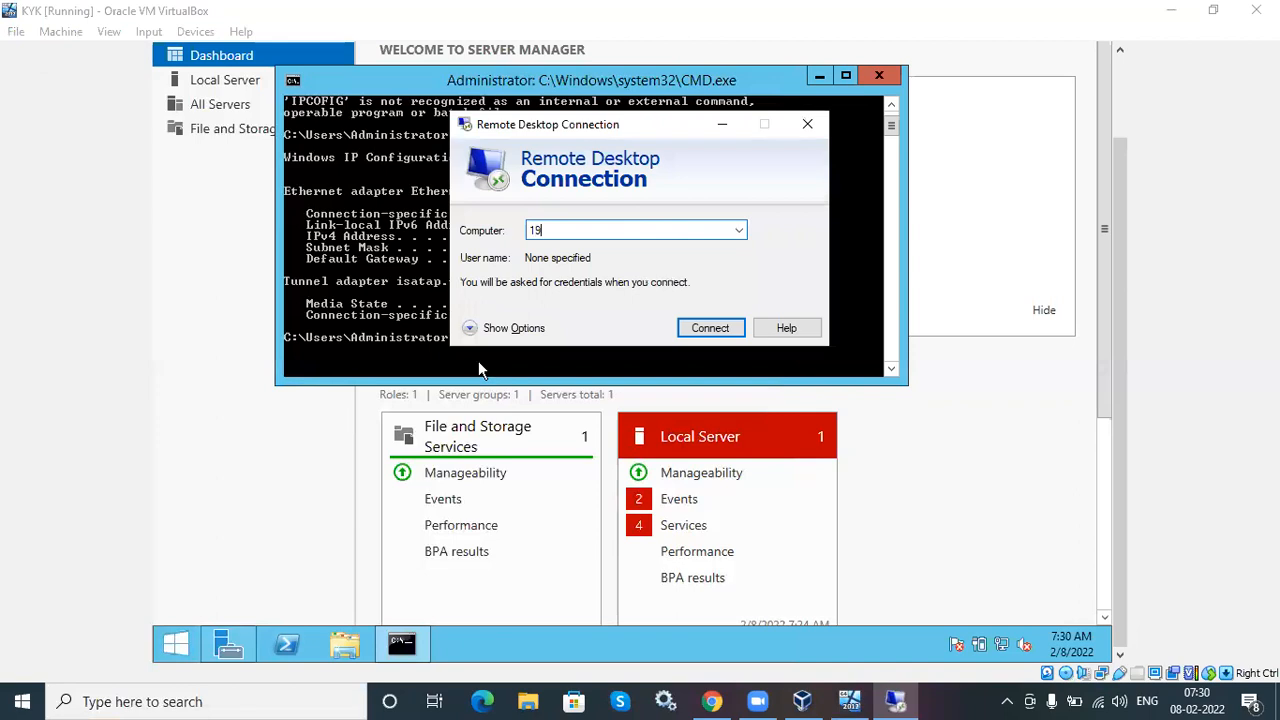
text(2.168.0.102)
click(712, 329)
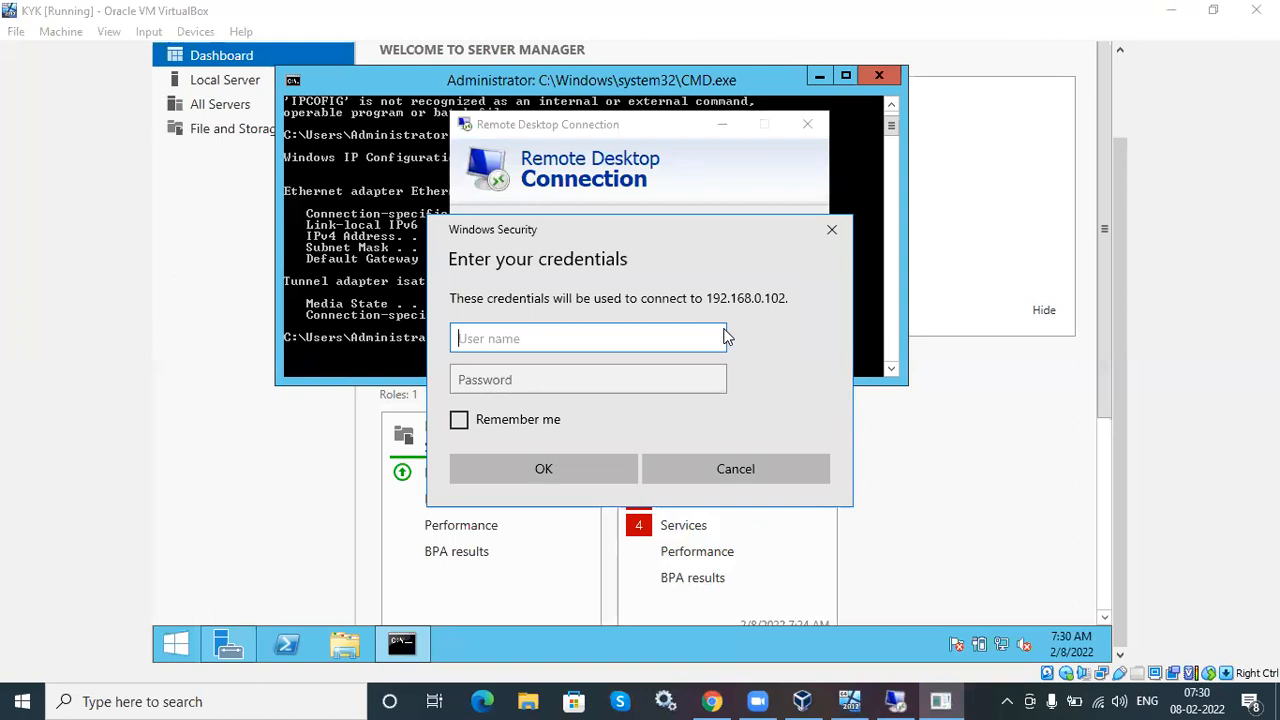
Enter administrator as the user name for the remote connection's credentials
text(adminstat)
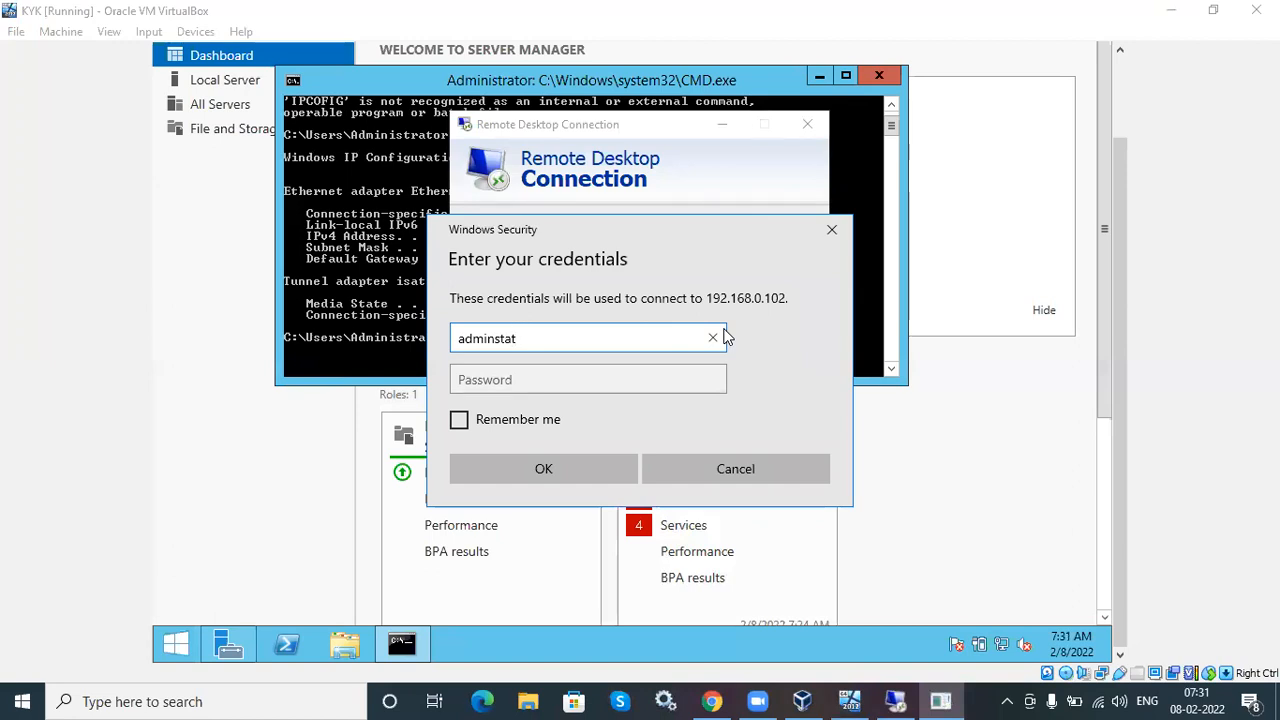
key(BackSpace)
key(BackSpace)
text(ra)
key(BackSpace)
key(BackSpace)
key(BackSpace)
key(BackSpace)
text(ist)
text(rator)
Enter the account password for the remote connection, enable Remember me, and submit the credentials
click(607, 386)
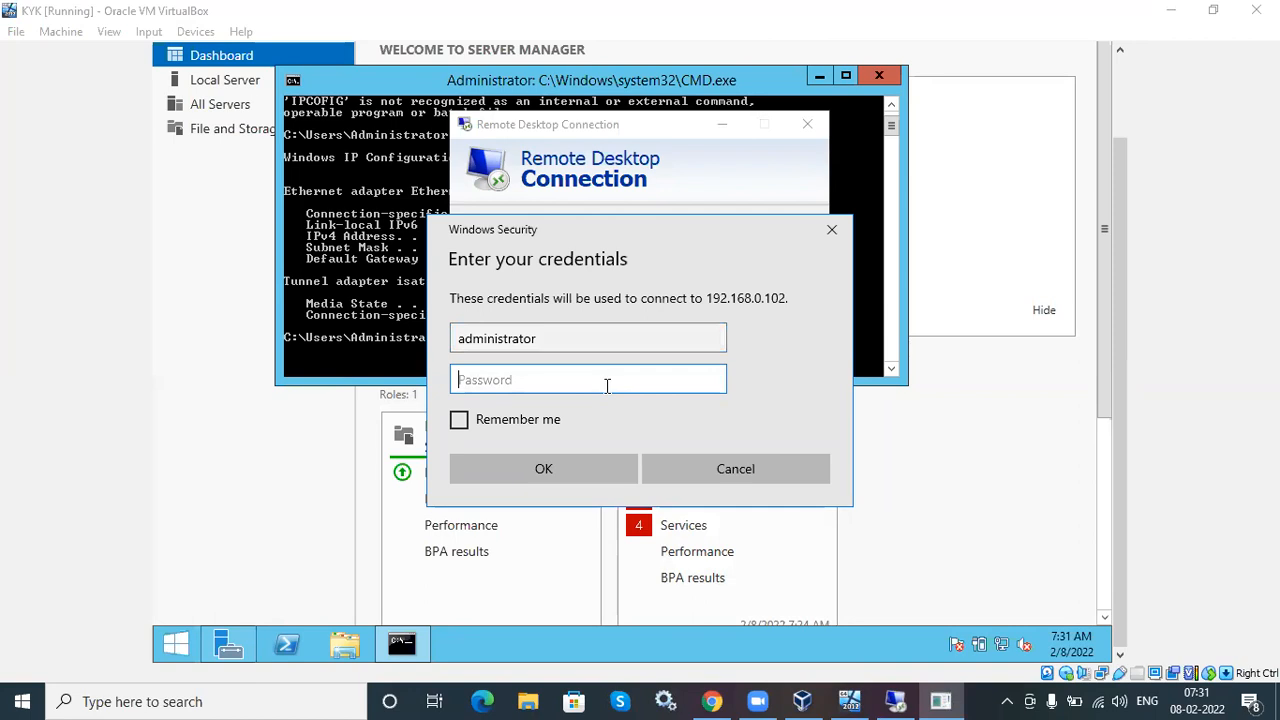
text(*******)
key(Caps_Lock)
text(***)
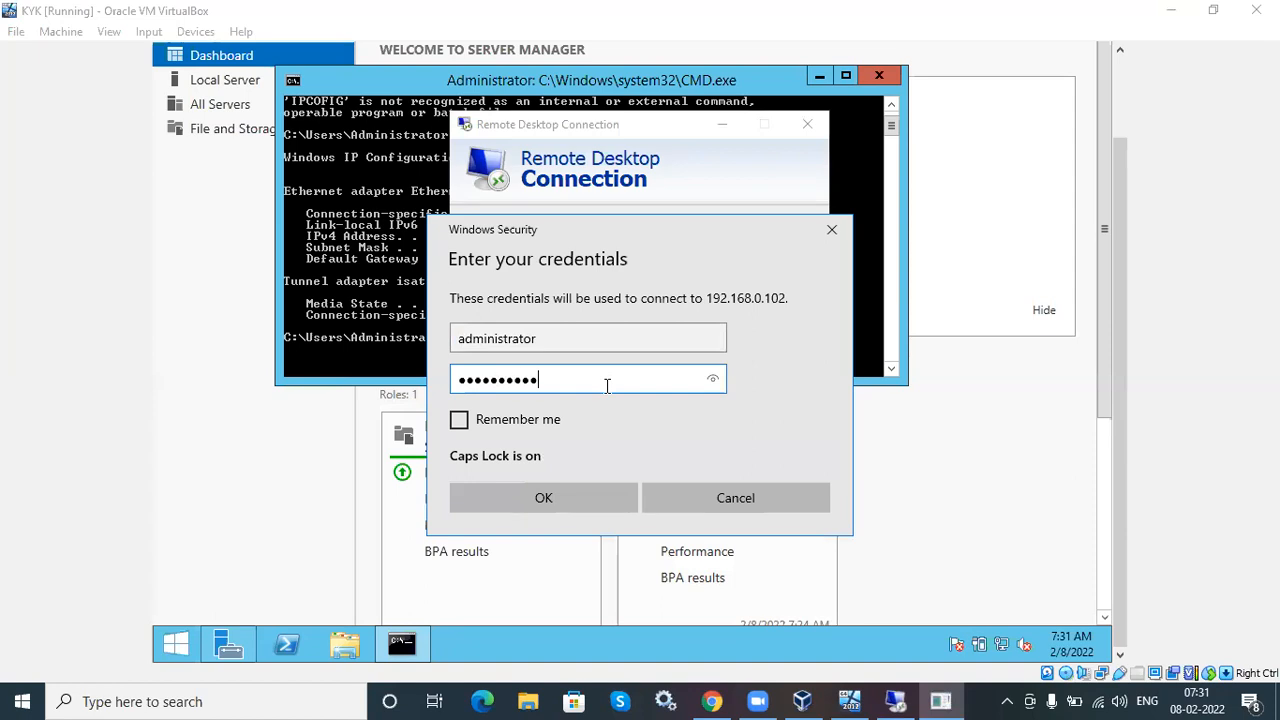
text(*)
click(545, 508)
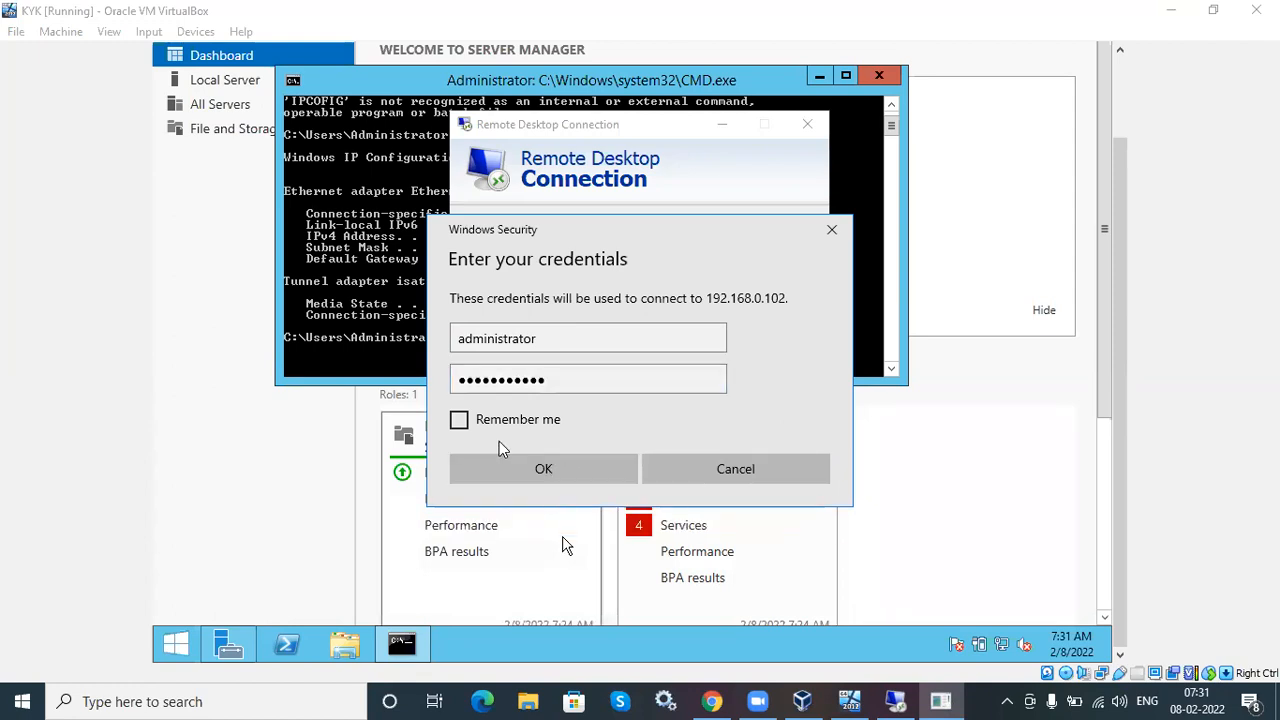
click(467, 421)
click(532, 465)
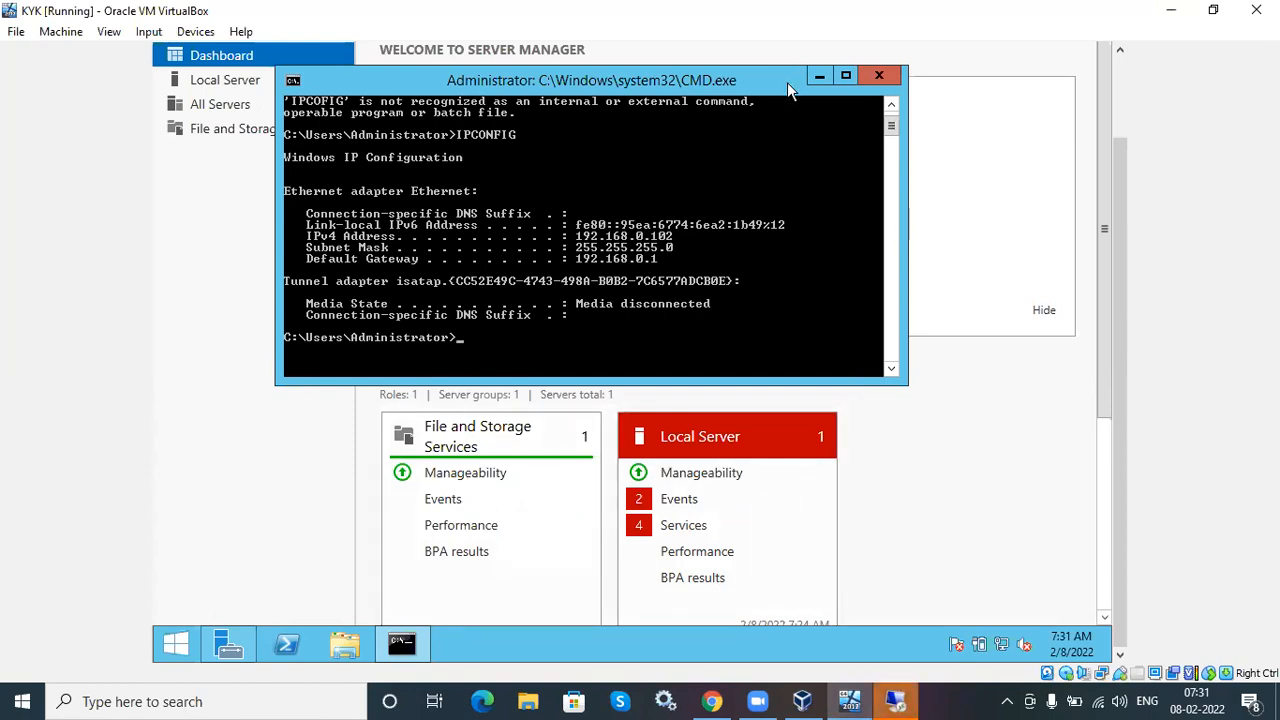
Minimize the Command Prompt window and close Server Manager in the KYK guest
click(818, 77)
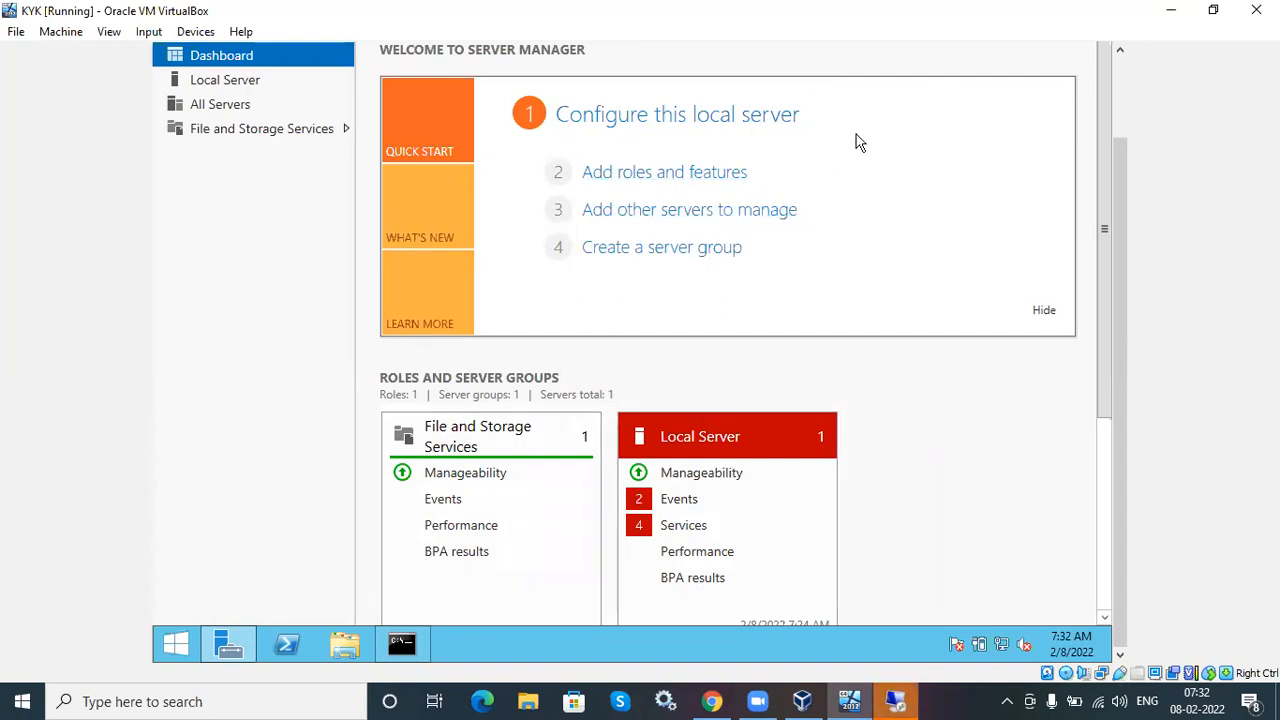
click(973, 66)
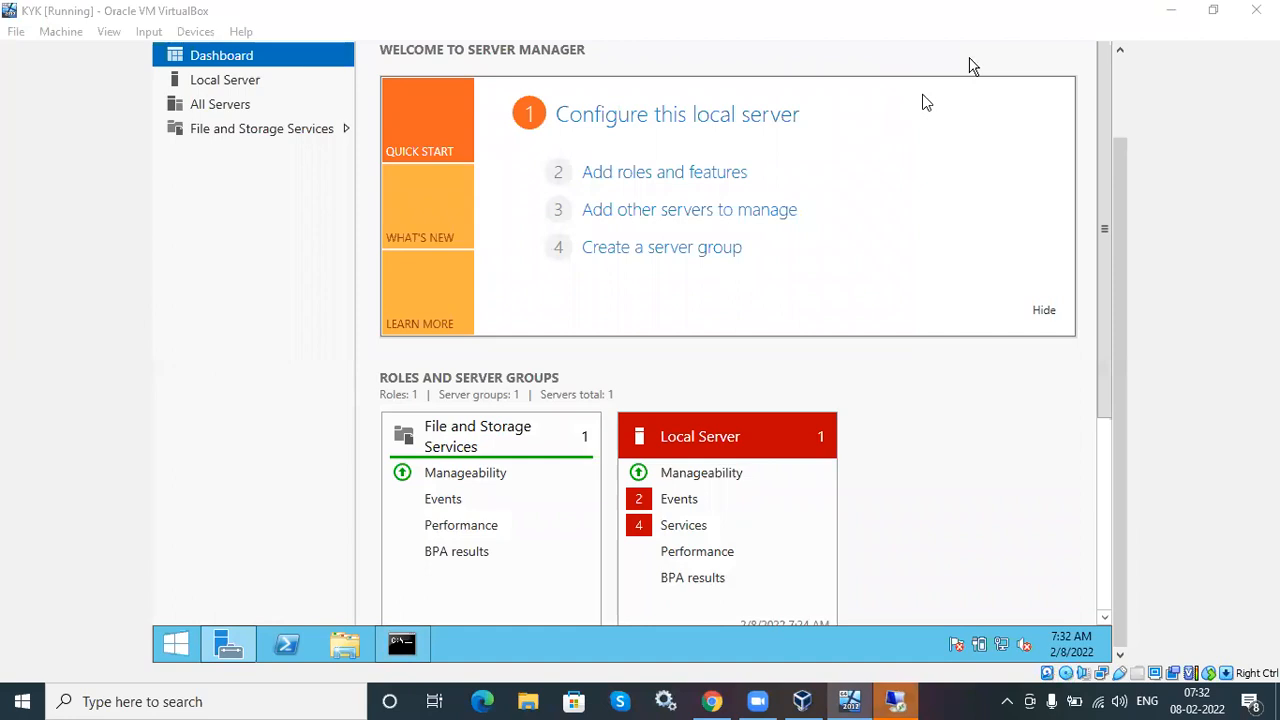
click(968, 219)
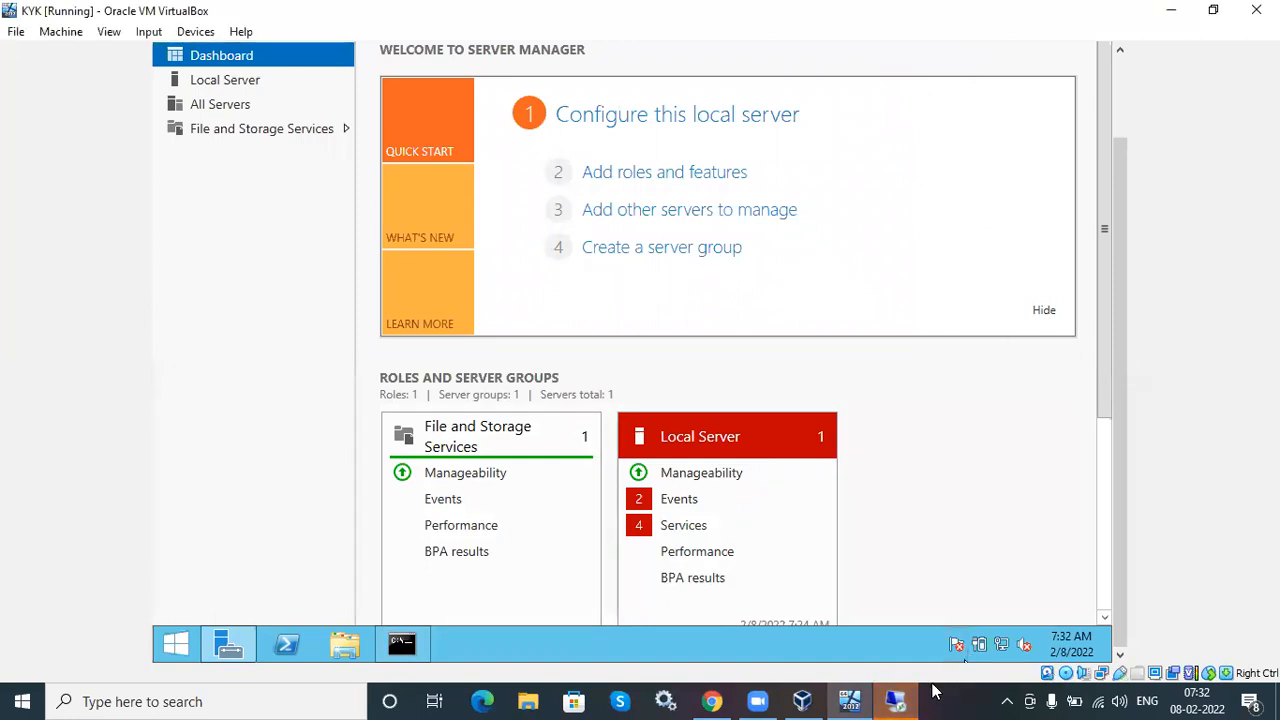
mouse_move(905, 692)
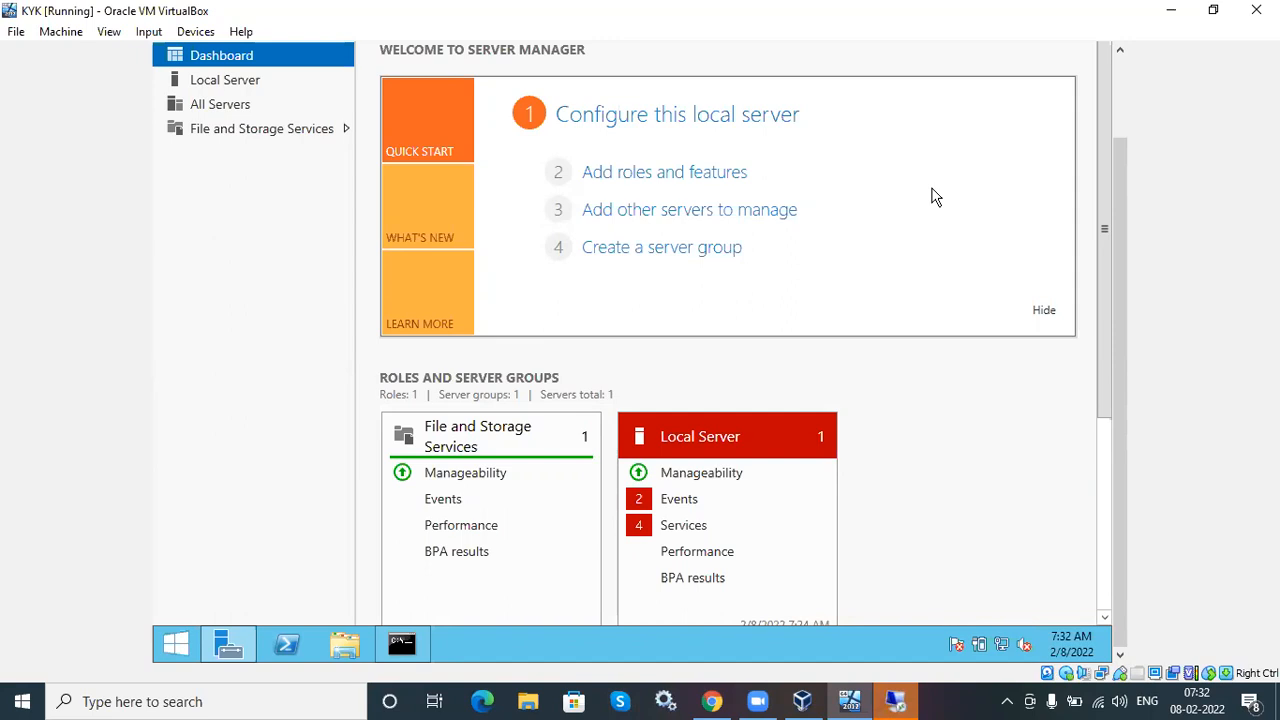
drag(1120, 165, 1089, 6)
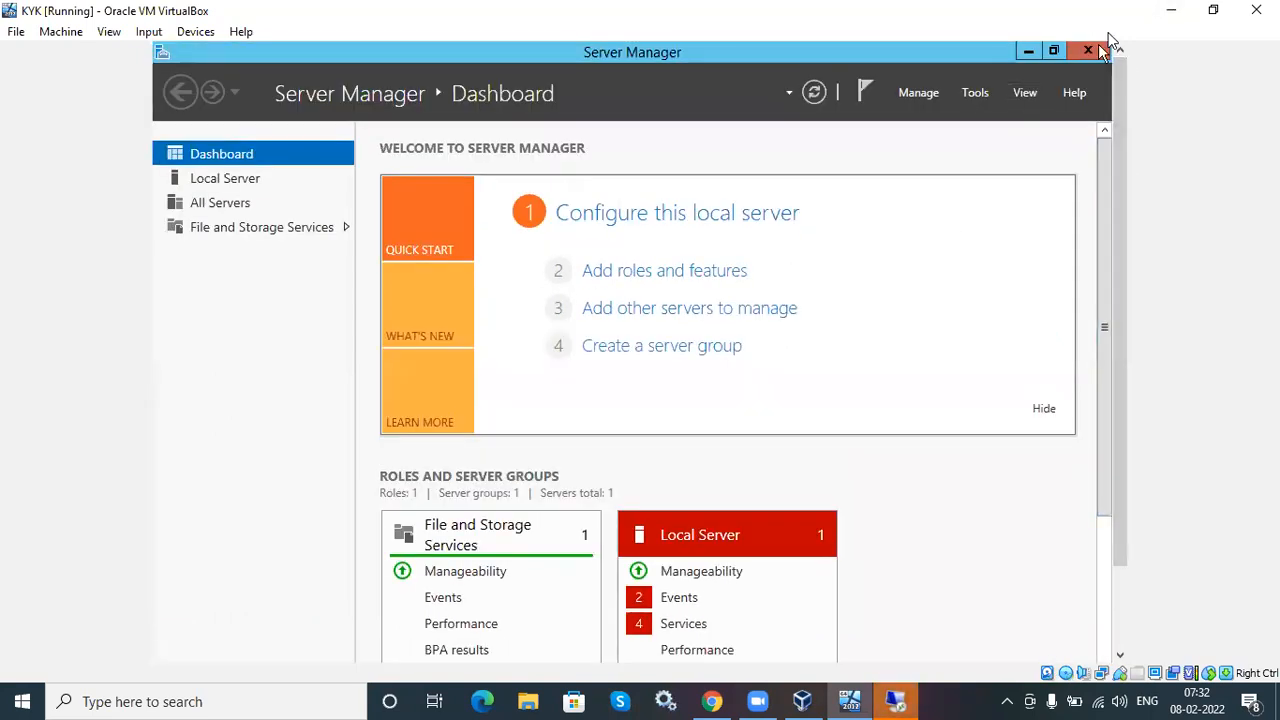
click(1089, 51)
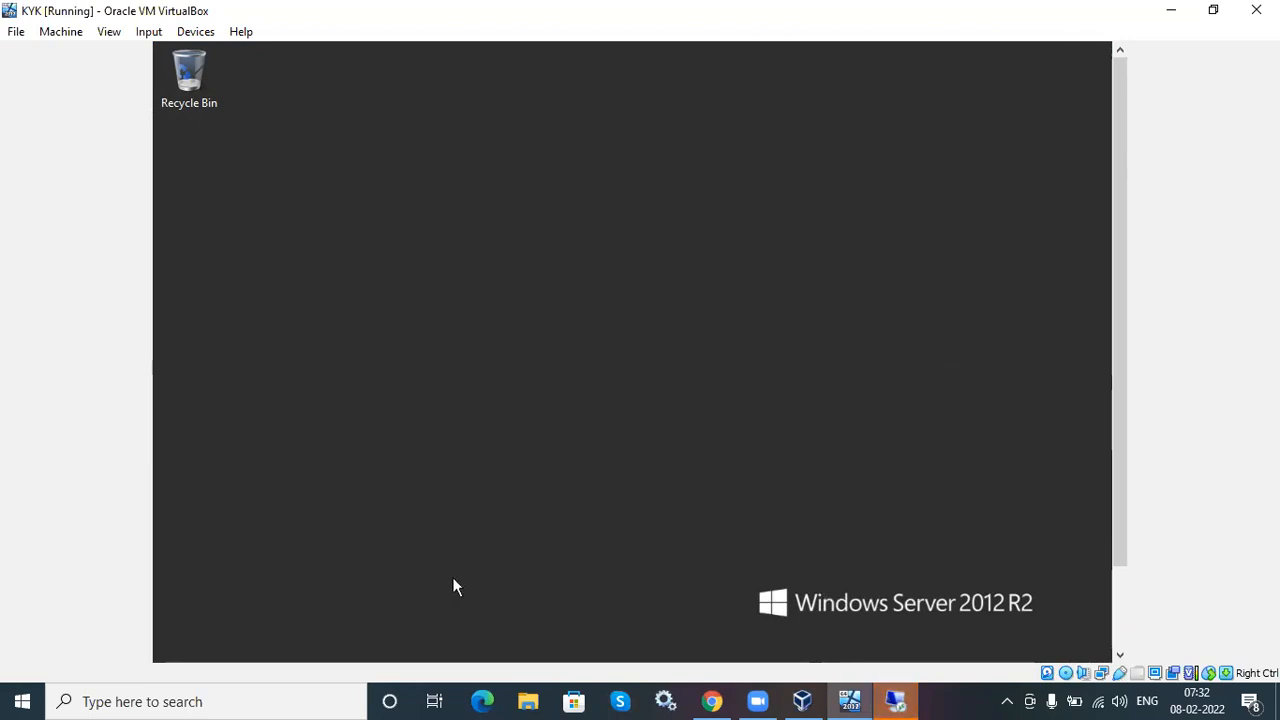
Bring up the pending Remote Desktop certificate warning on the host and agree to connect anyway
click(895, 701)
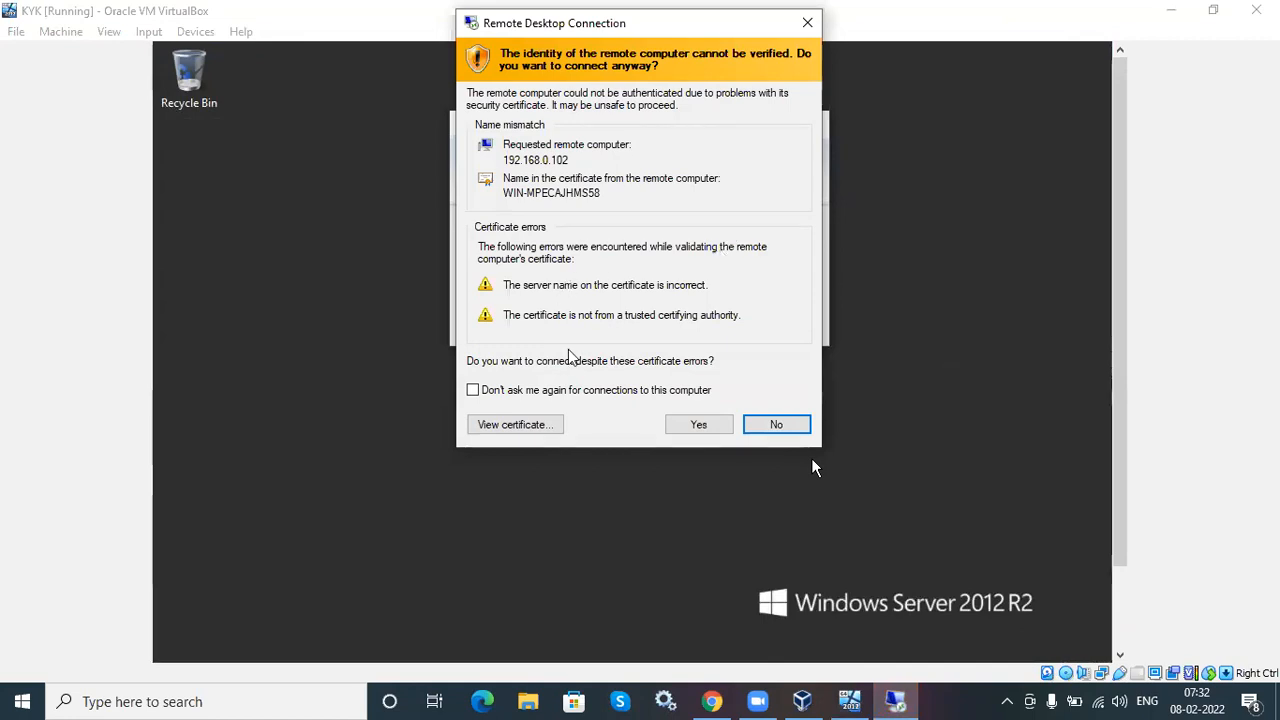
click(698, 426)
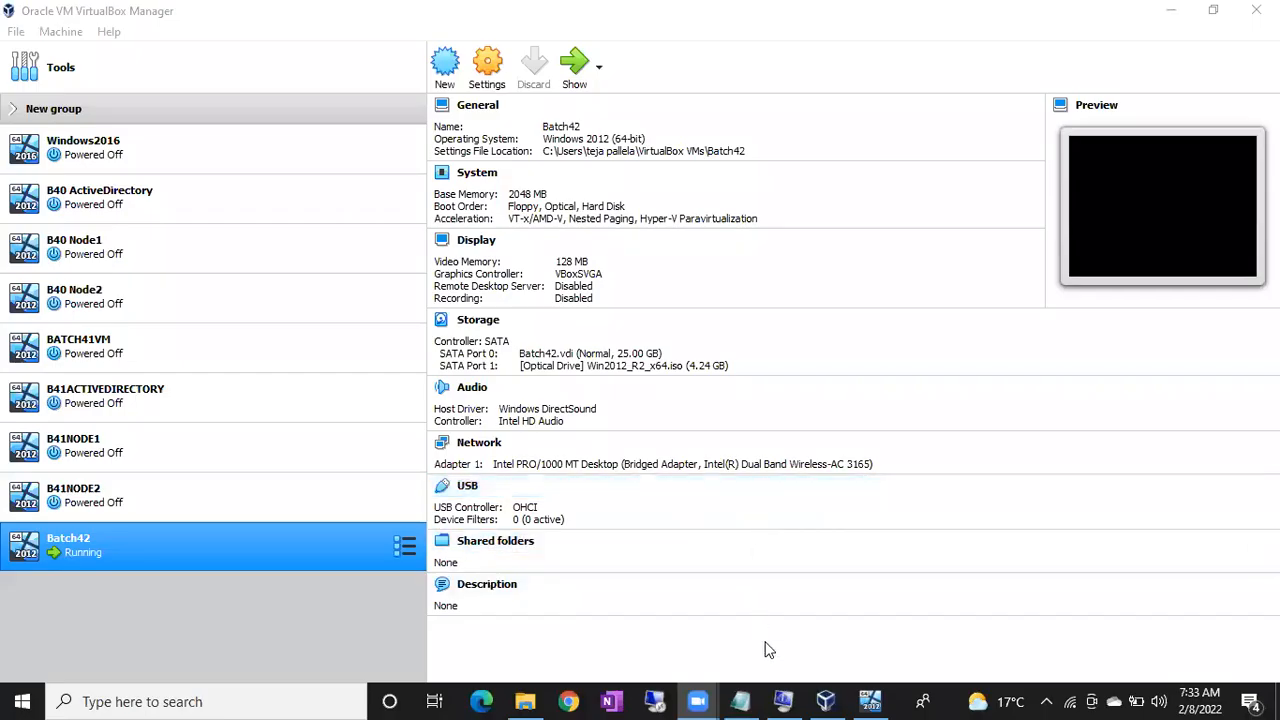
Review the Notepad notes on Windows 10 Pro, mstsc and internet for RDP, and bring up the Batch42 virtual machine window
click(740, 701)
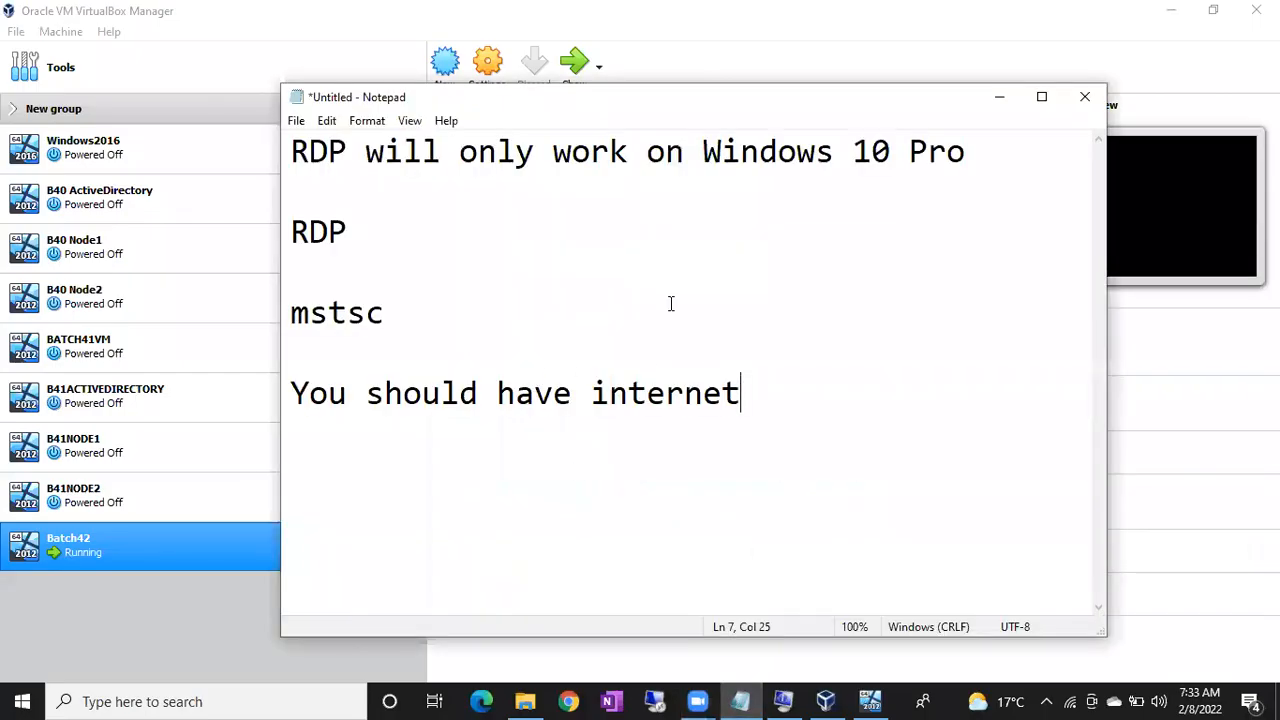
drag(380, 155, 892, 152)
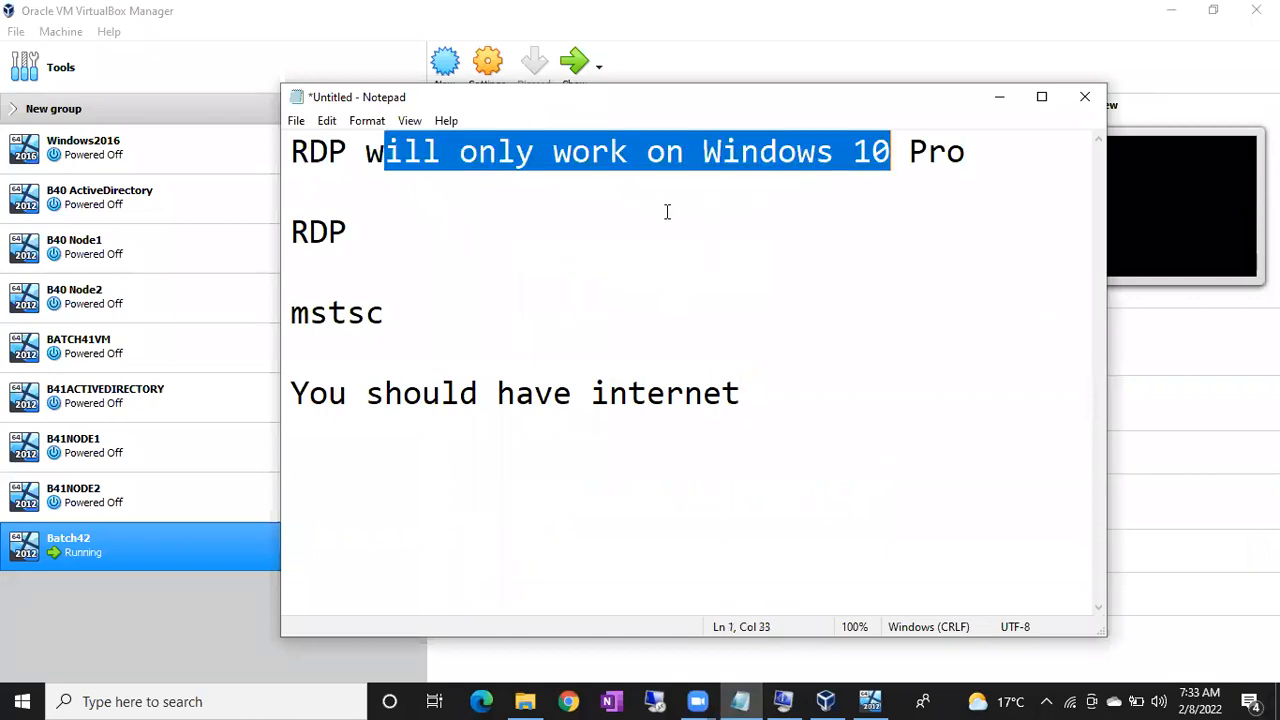
drag(384, 314, 278, 318)
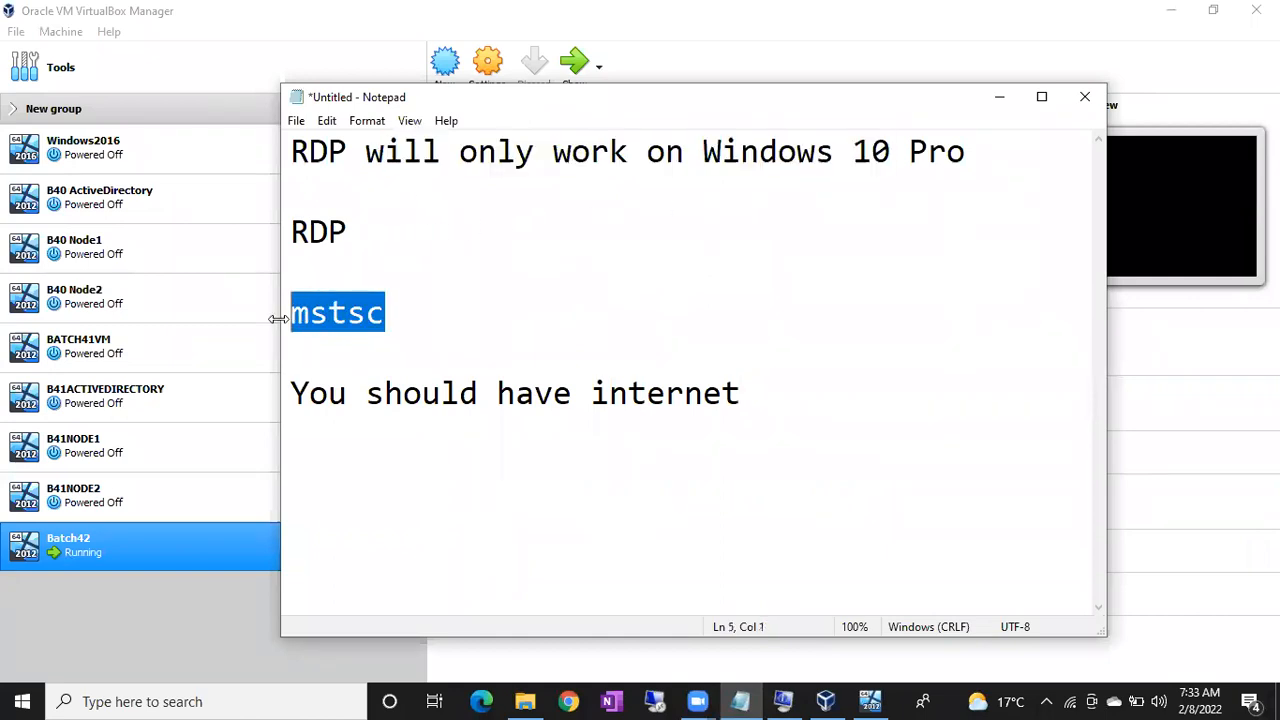
key(super+r)
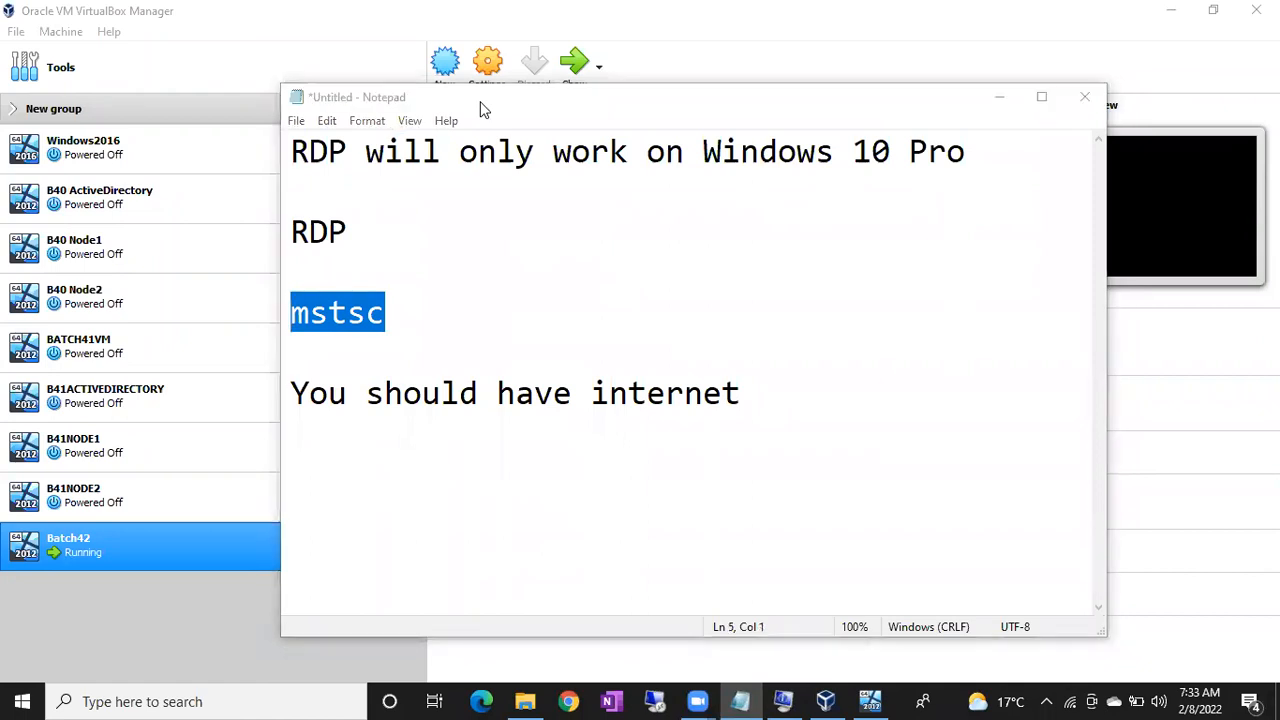
drag(380, 395, 583, 377)
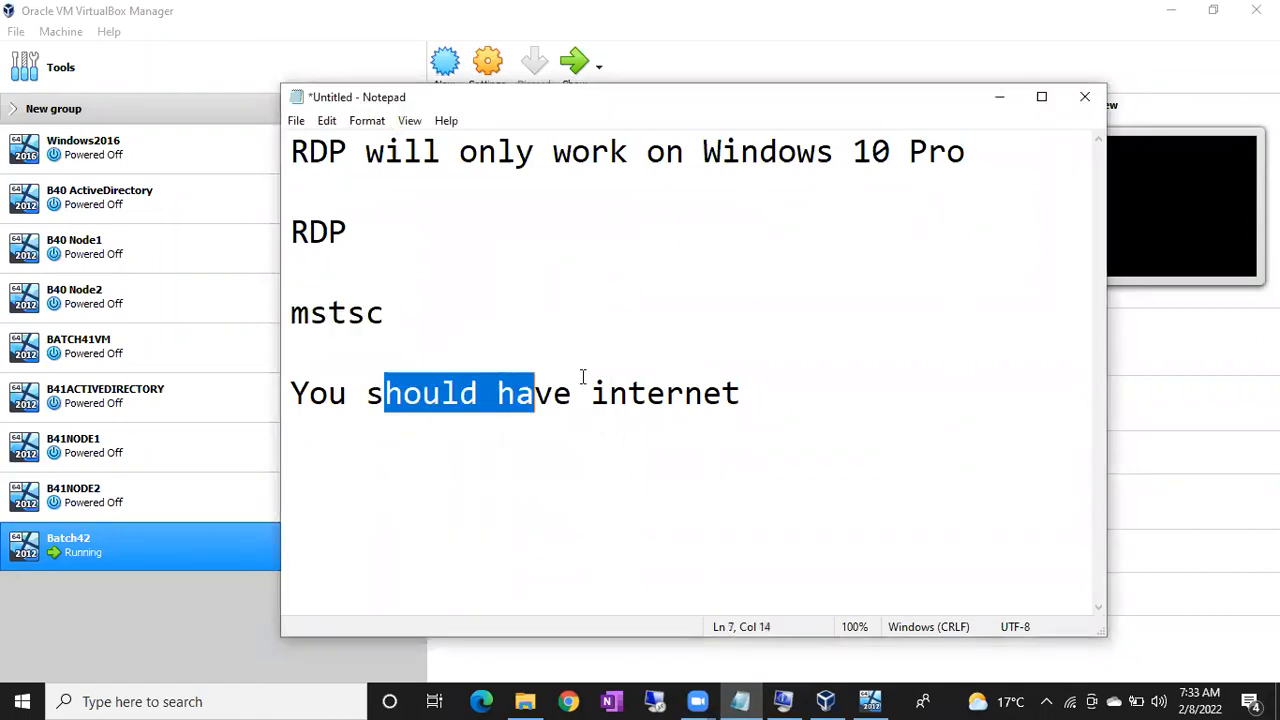
key(shift+Up)
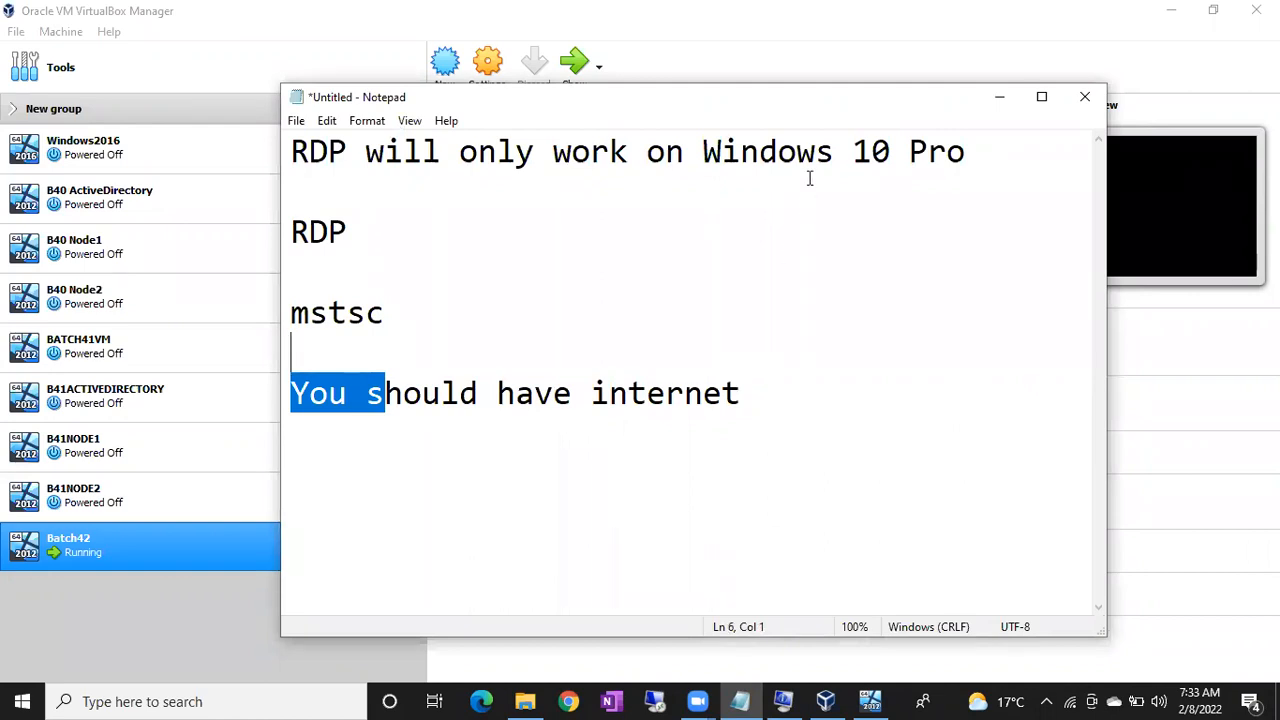
drag(741, 152, 709, 141)
click(945, 146)
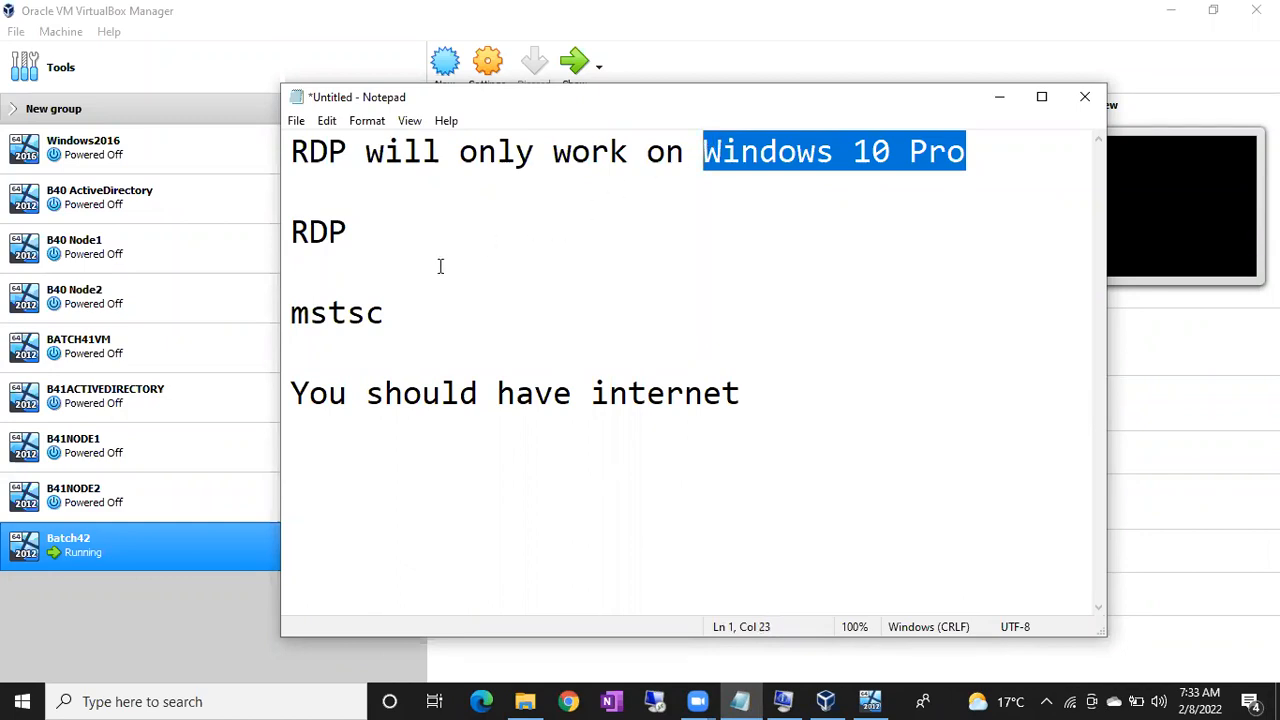
double_click(333, 316)
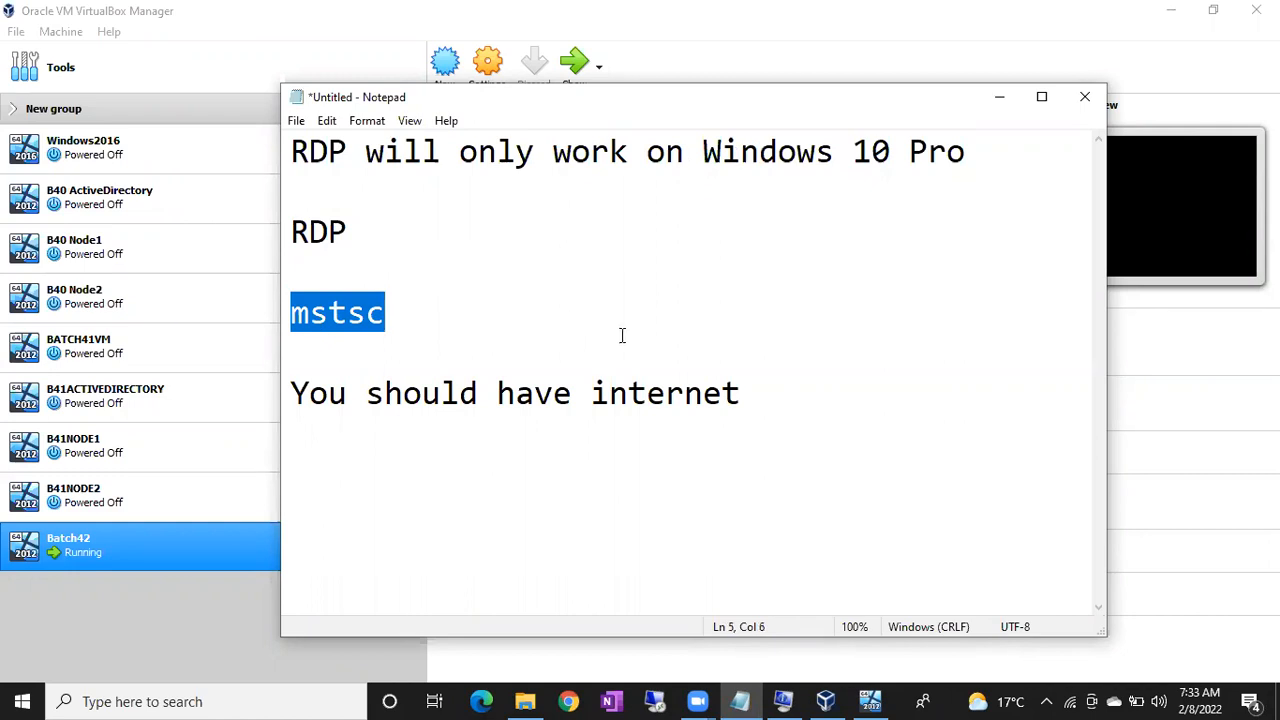
drag(757, 389, 291, 400)
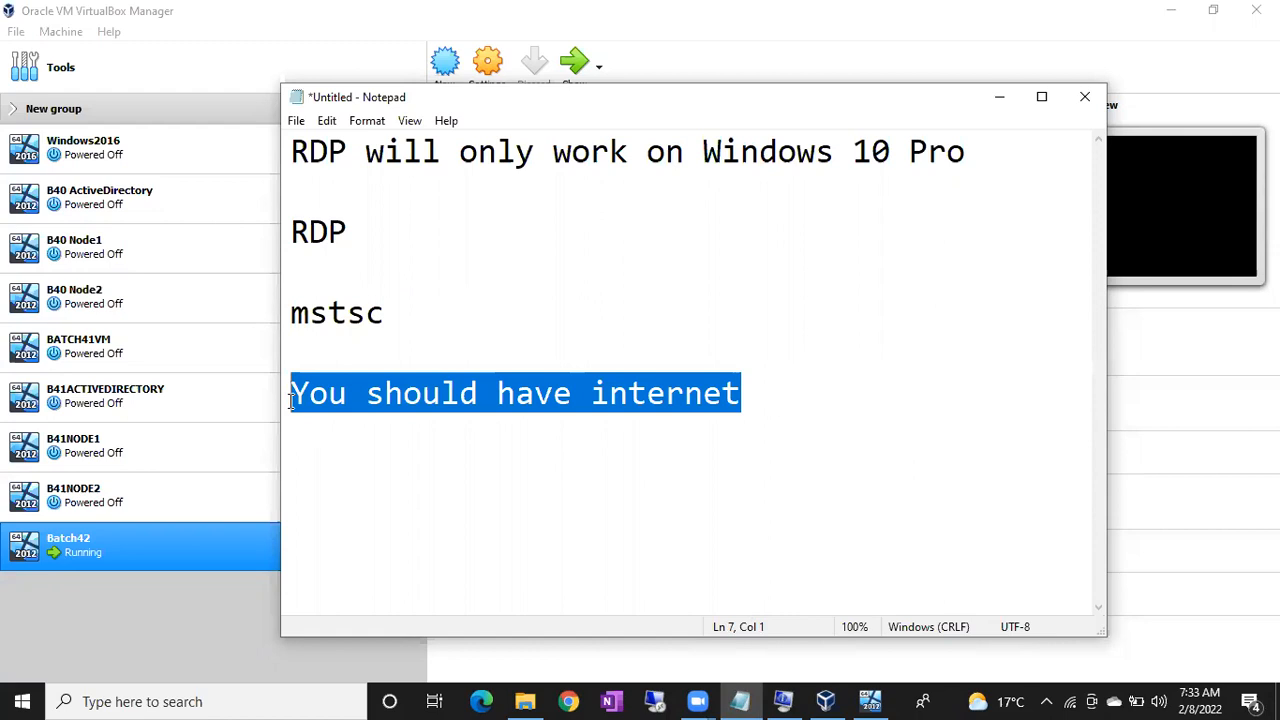
click(870, 701)
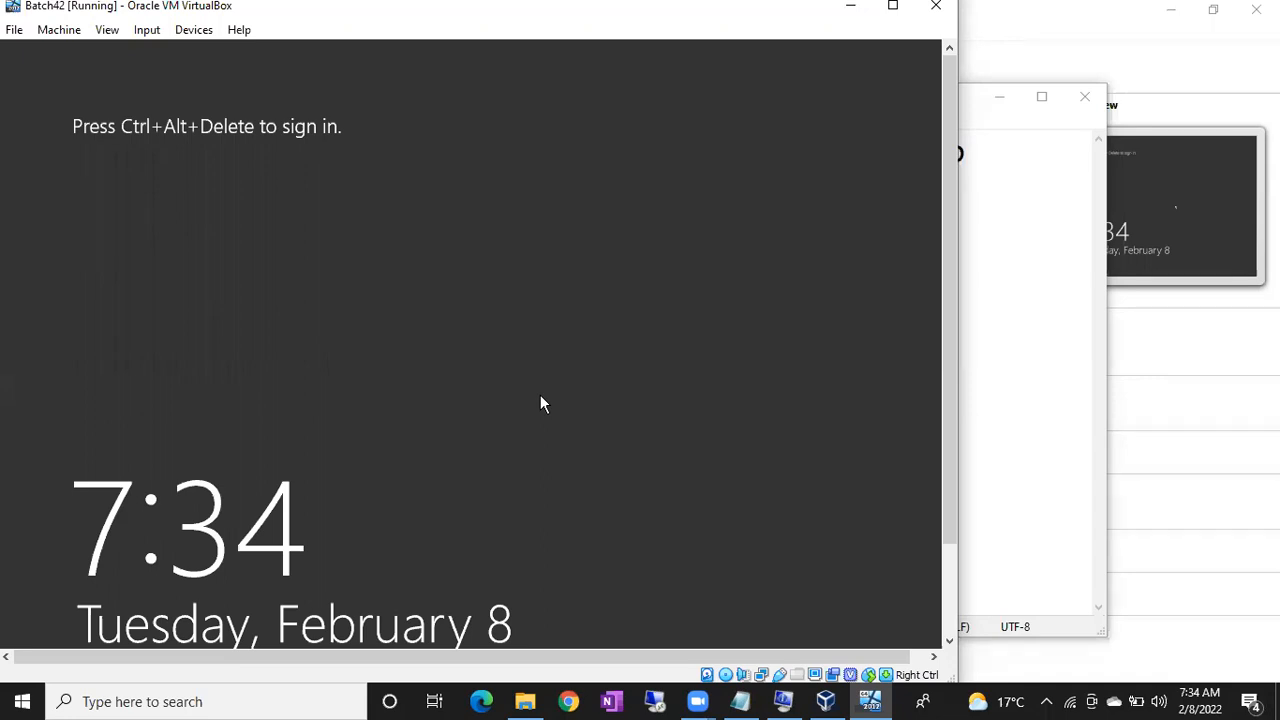
Add the line "PAY As You GO" below the internet requirement in the Notepad notes, highlight it, and minimize Notepad
click(740, 701)
click(759, 432)
key(Return)
key(Return)
text(PAY)
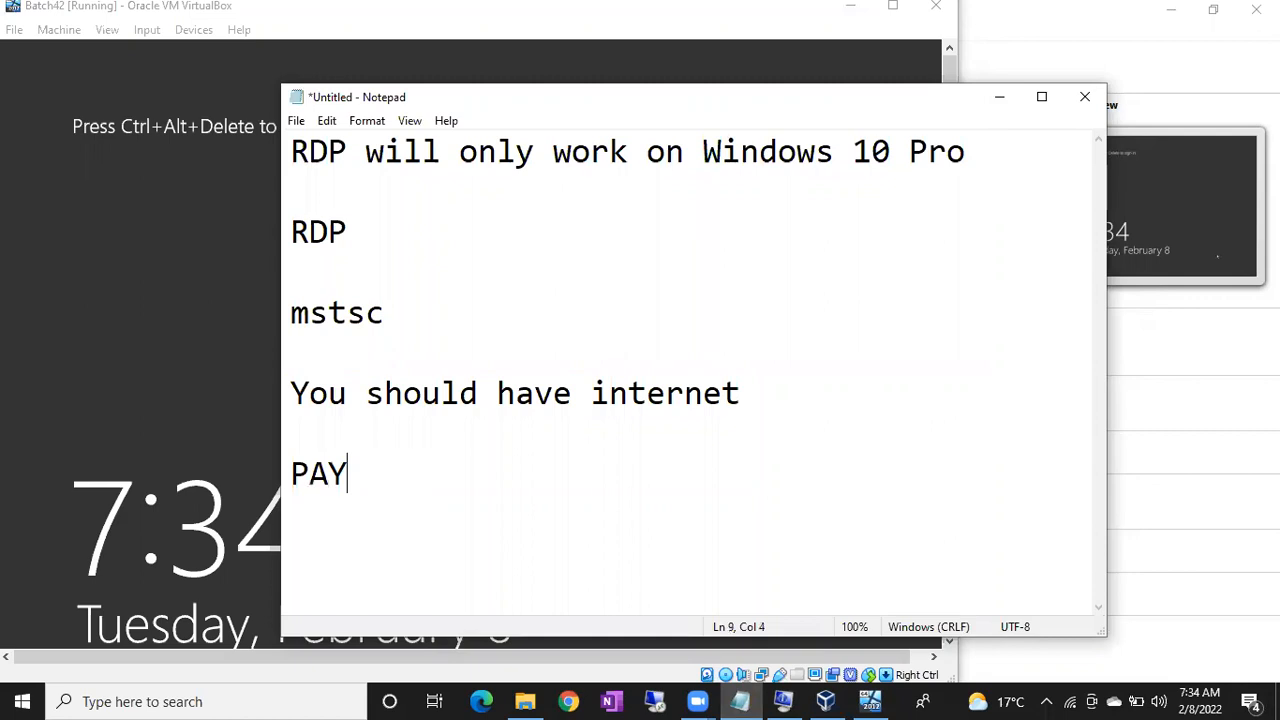
text( As You )
text(G)
key(BackSpace)
text(You GO)
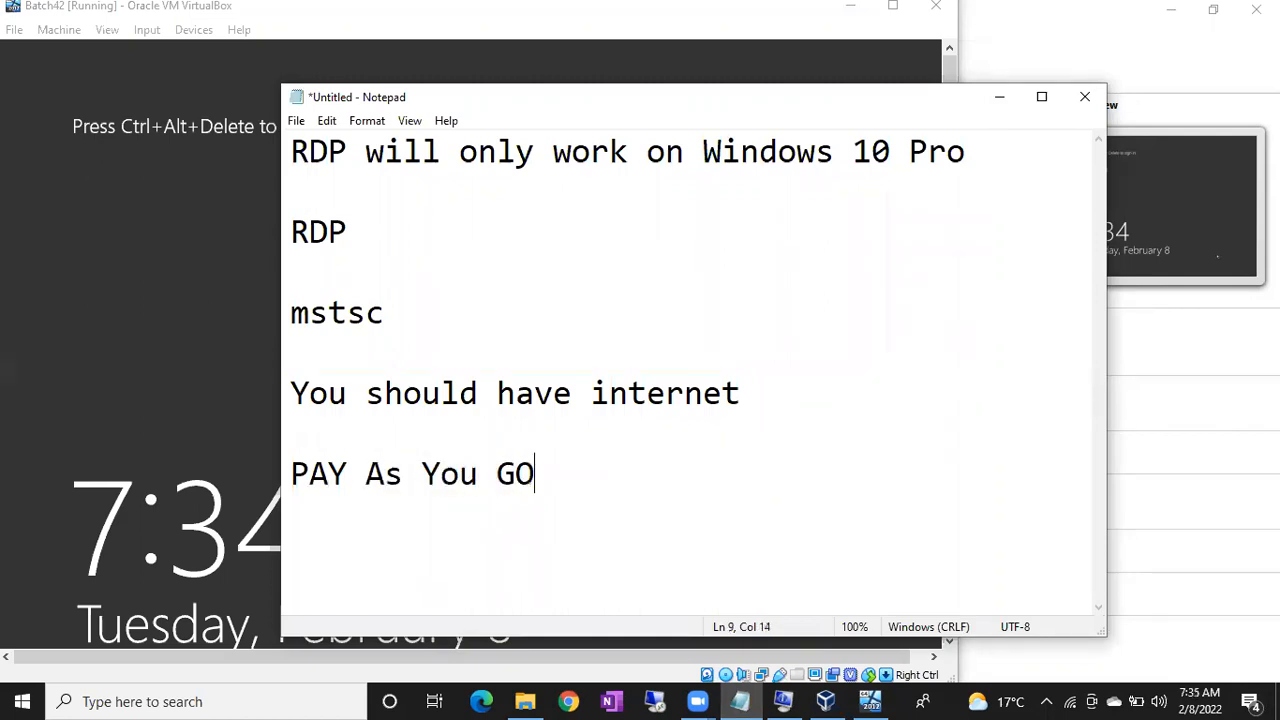
drag(573, 478, 295, 478)
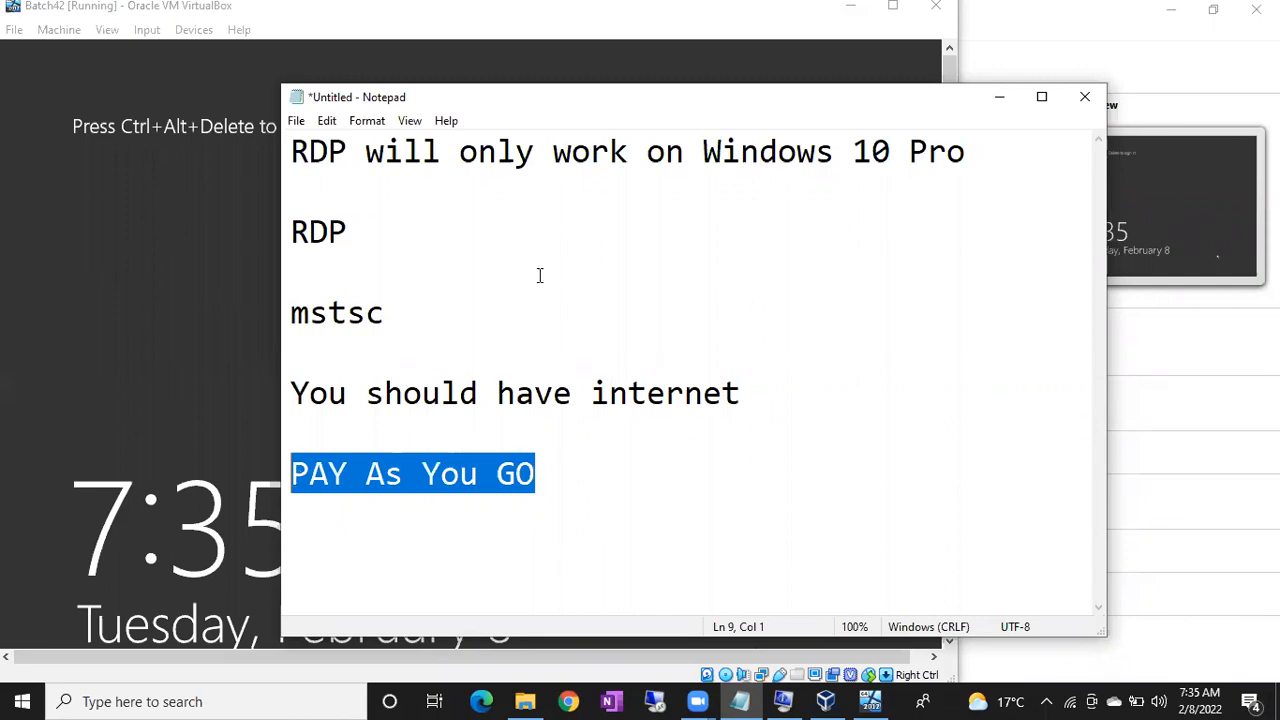
click(995, 99)
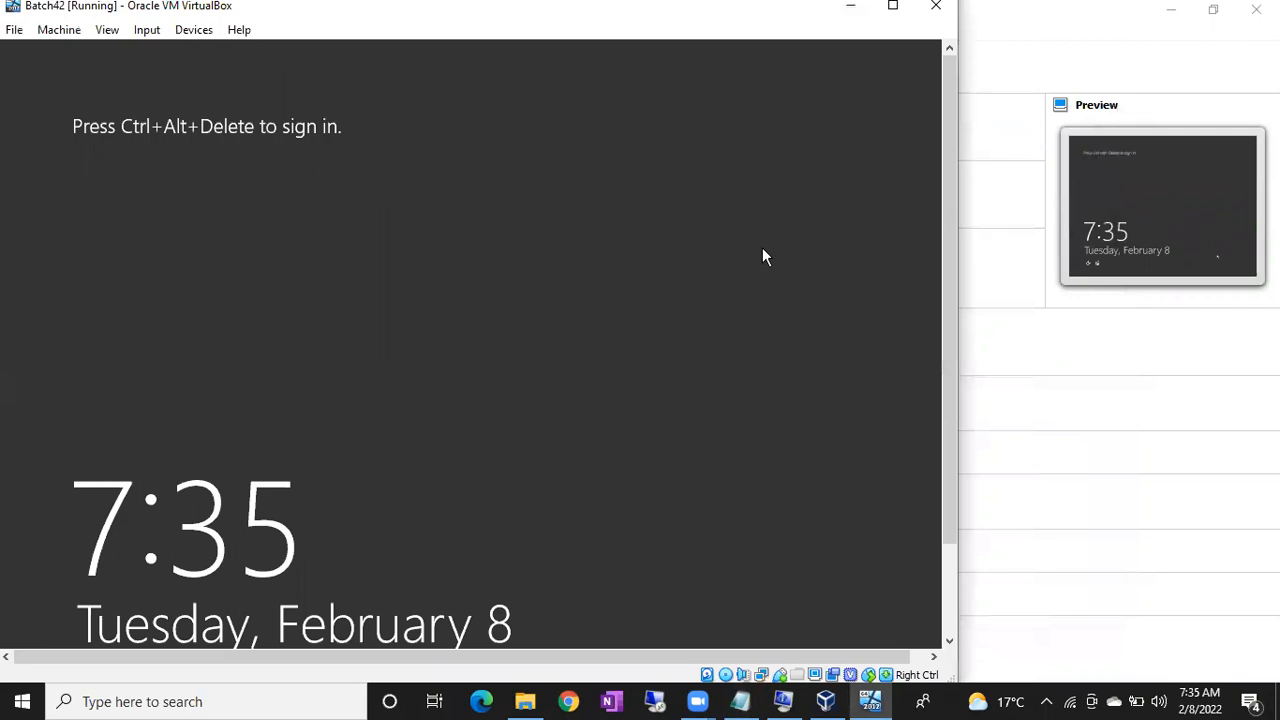